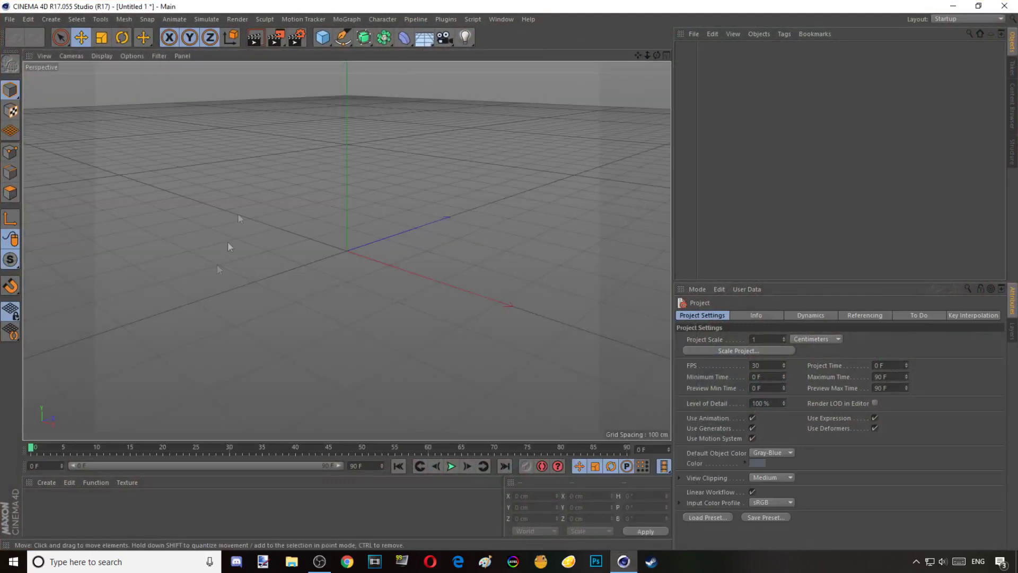
- Merge the Character OBJ file from the People > Tutorial1 folder into the scene, keeping the offered OBJ import settings
{"action": "left_click", "coordinate": [10, 21]}
{"action": "left_click", "coordinate": [21, 56]}
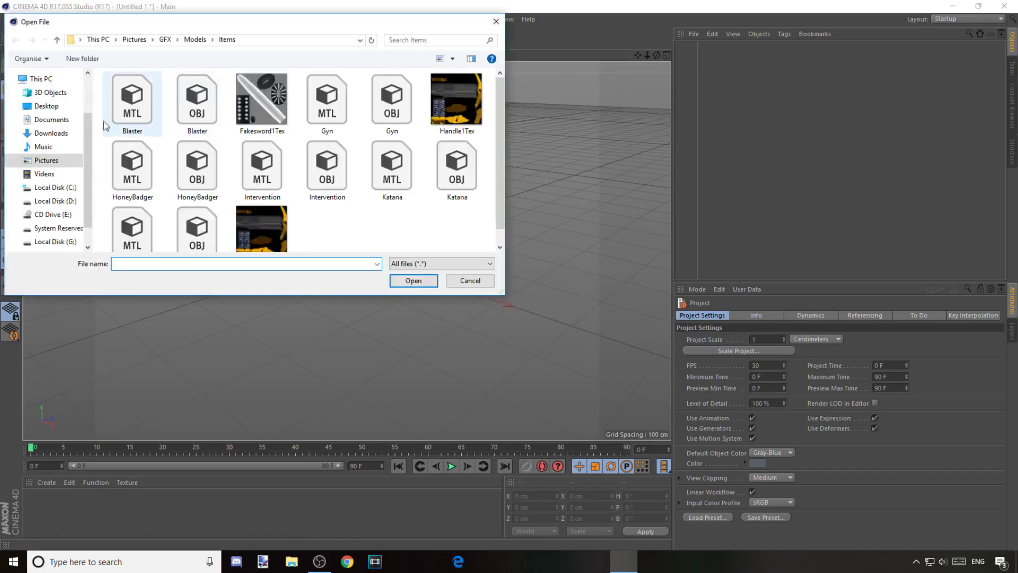
{"action": "left_click", "coordinate": [190, 40]}
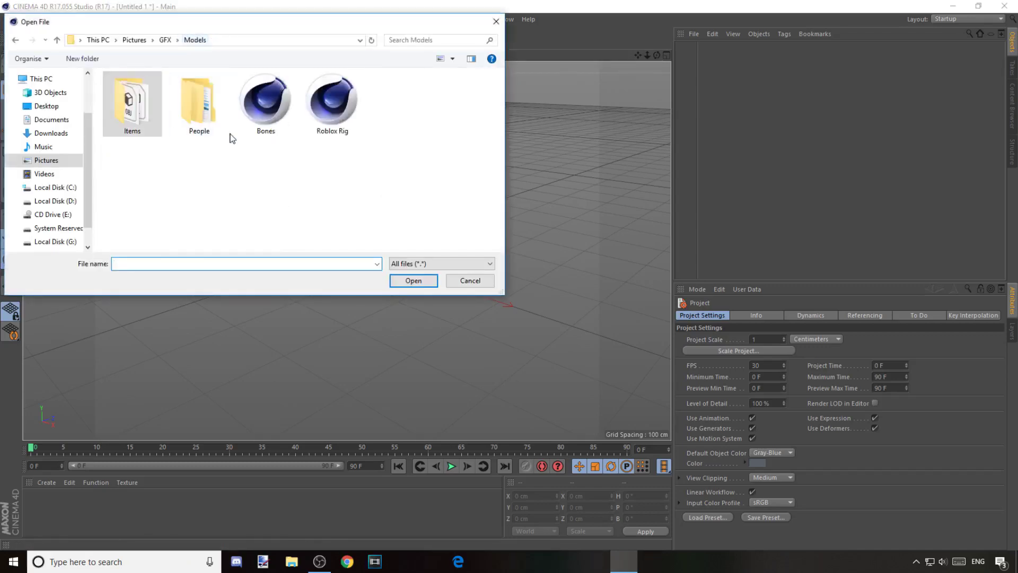
{"action": "double_click", "coordinate": [192, 100]}
{"action": "left_click", "coordinate": [256, 196]}
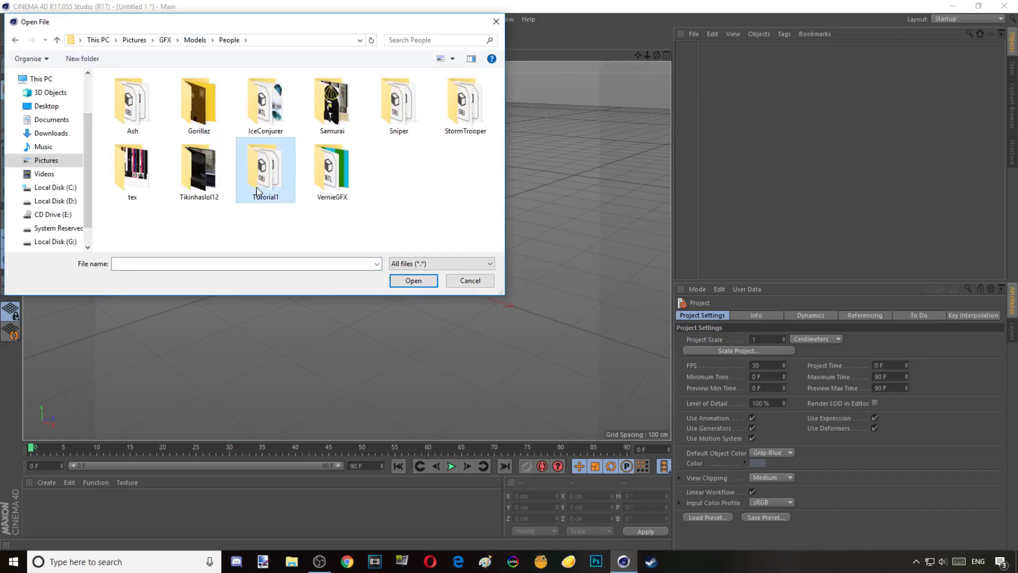
{"action": "double_click", "coordinate": [266, 177]}
{"action": "left_click", "coordinate": [195, 108]}
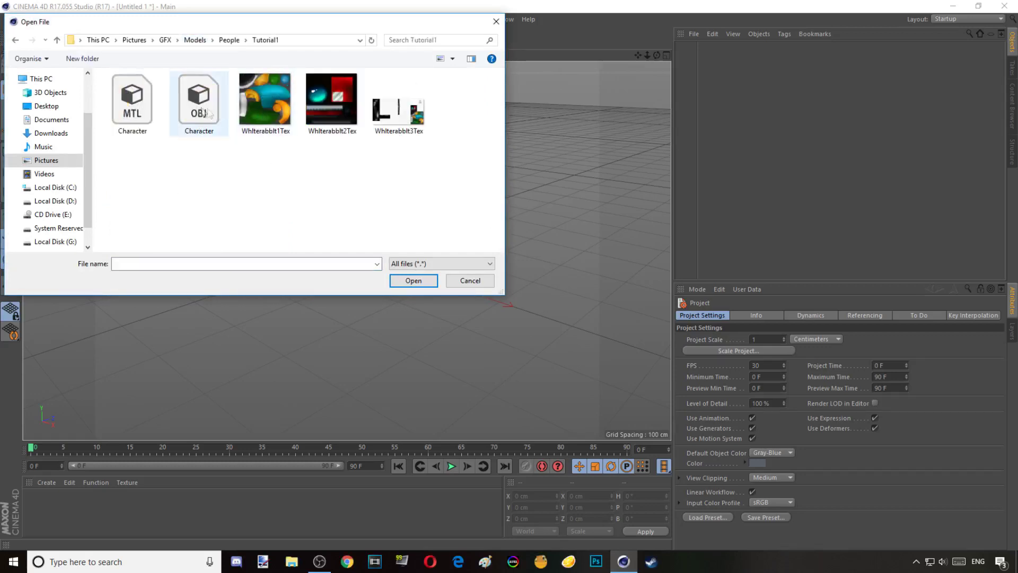
{"action": "left_click", "coordinate": [414, 280]}
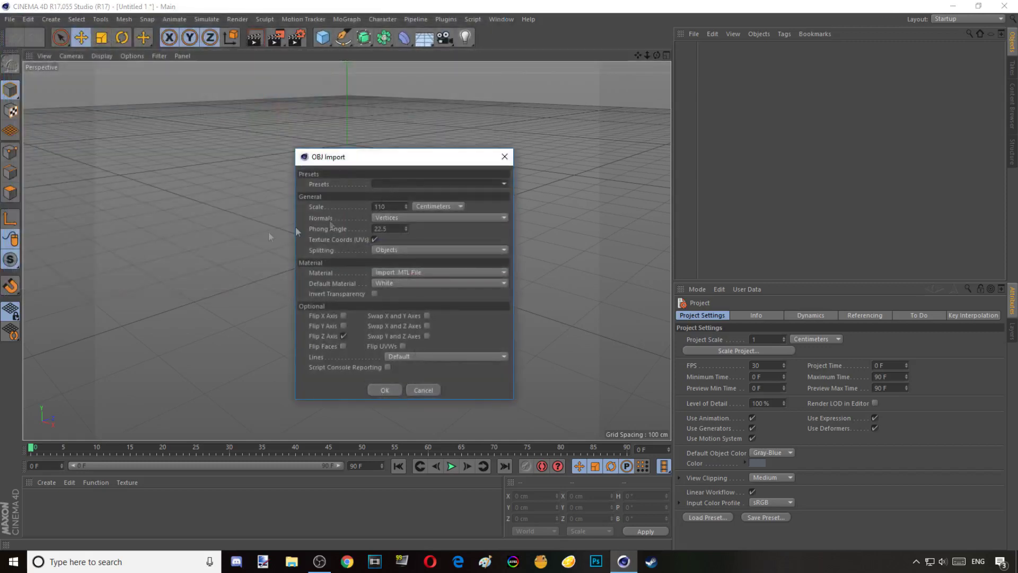
{"action": "left_click", "coordinate": [385, 390]}
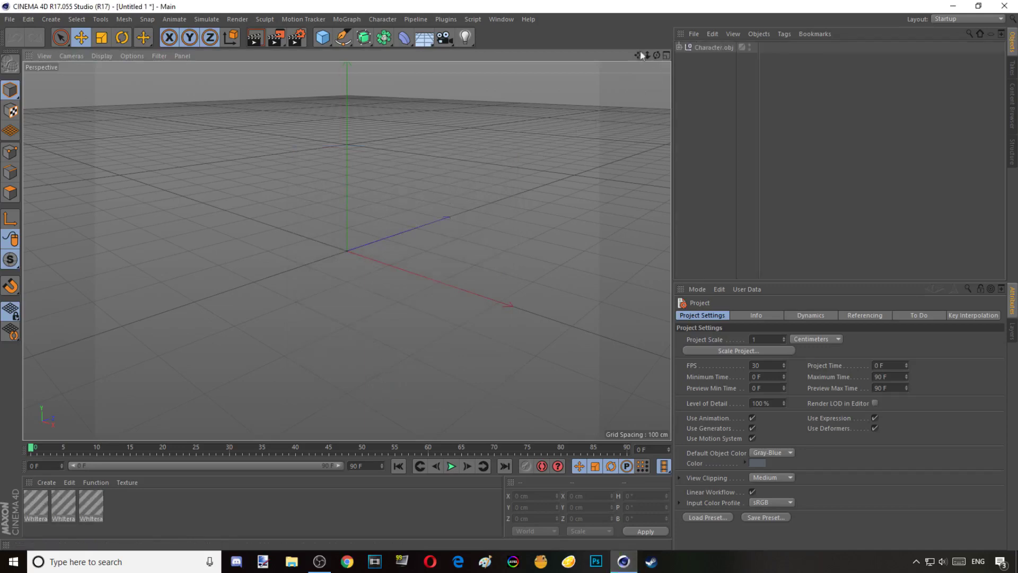
- Merge the Bones file from the Models folder into the same scene as the character
{"action": "mouse_move", "coordinate": [647, 55]}
{"action": "left_mouse_down"}
{"action": "mouse_move", "coordinate": [721, 56]}
{"action": "mouse_move", "coordinate": [648, 60]}
{"action": "left_mouse_up"}
{"action": "left_click", "coordinate": [9, 20]}
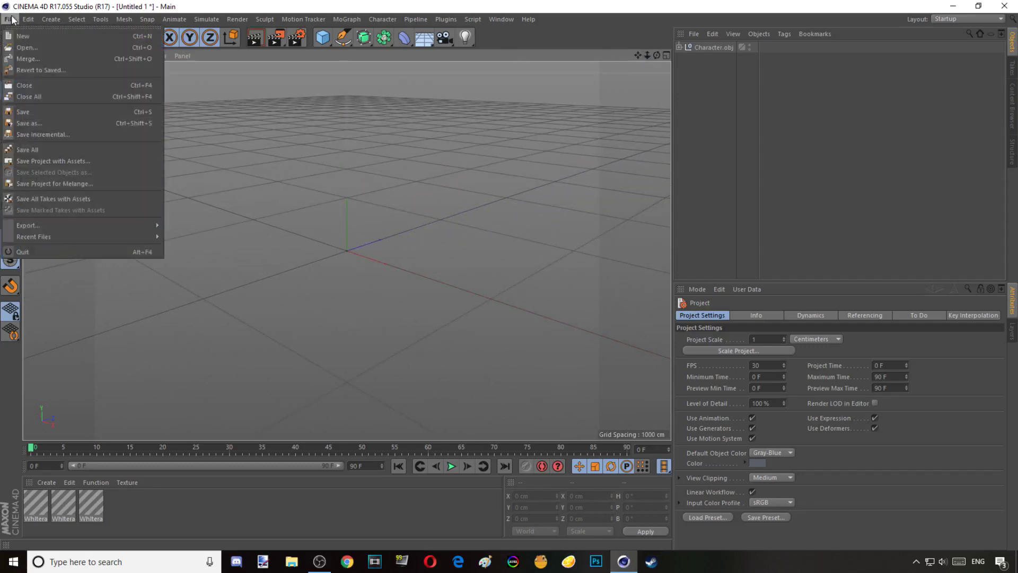
{"action": "left_click", "coordinate": [36, 61]}
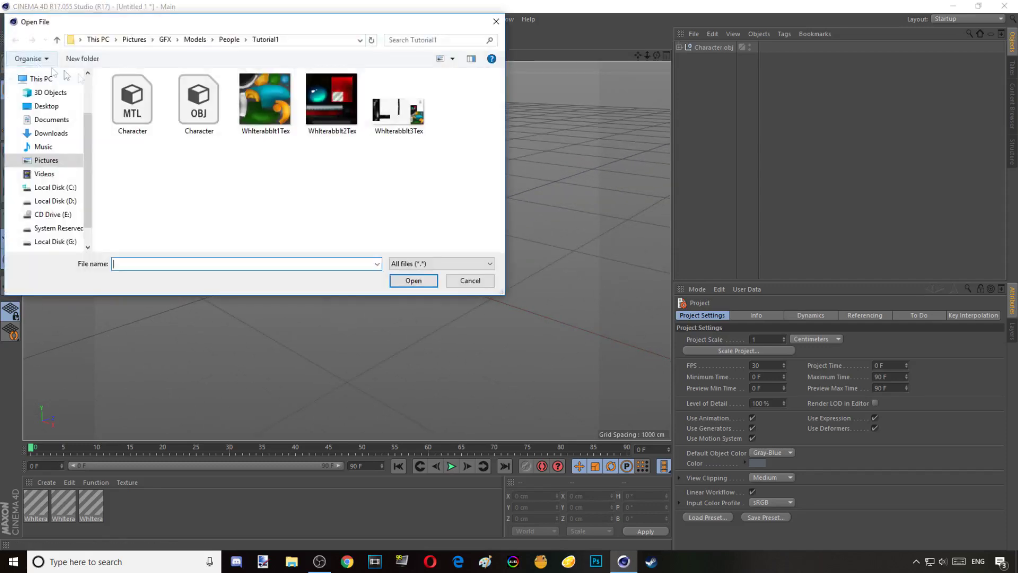
{"action": "left_click", "coordinate": [229, 40]}
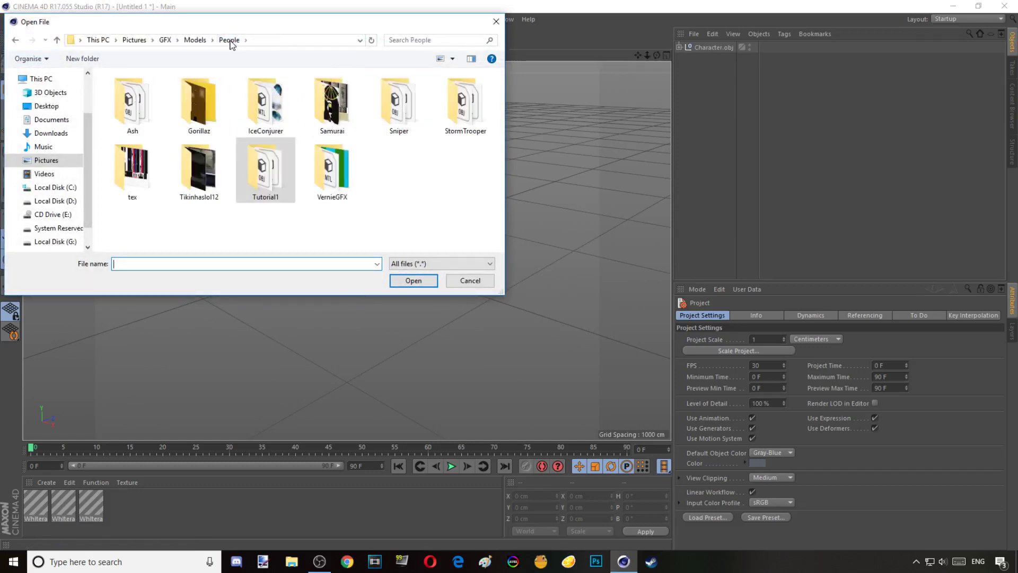
{"action": "left_click", "coordinate": [195, 40]}
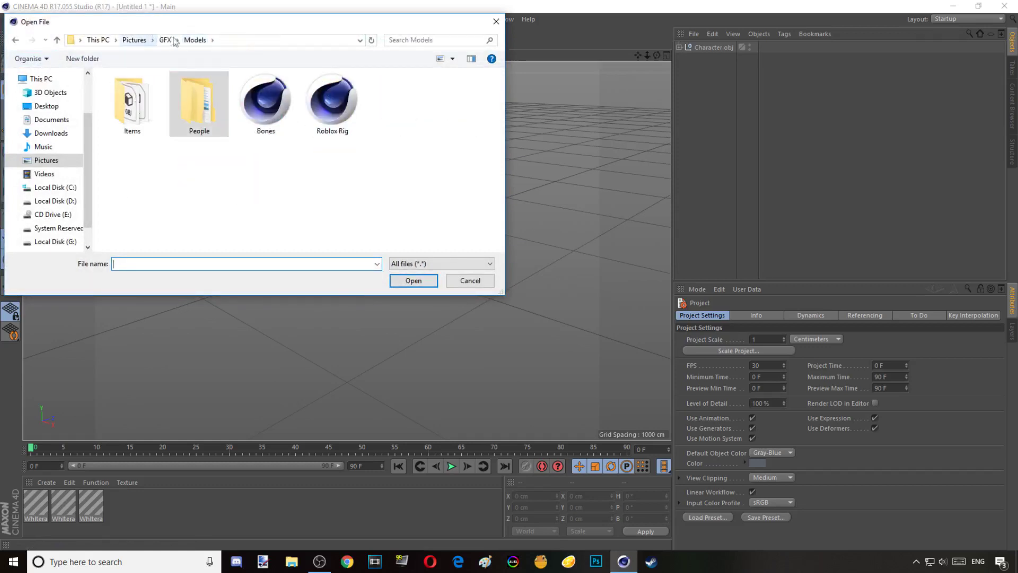
{"action": "left_click", "coordinate": [260, 120]}
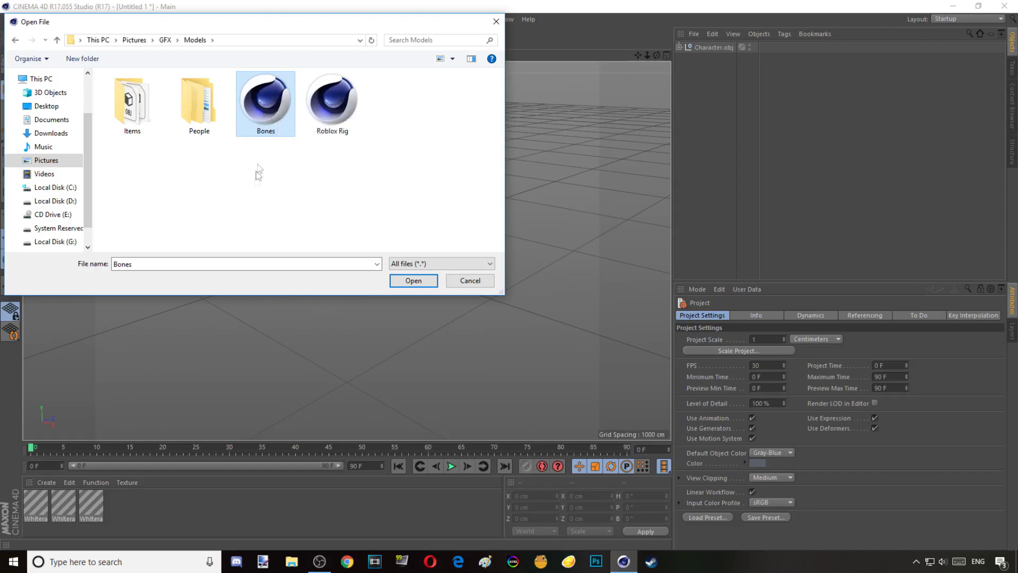
{"action": "left_click", "coordinate": [415, 282]}
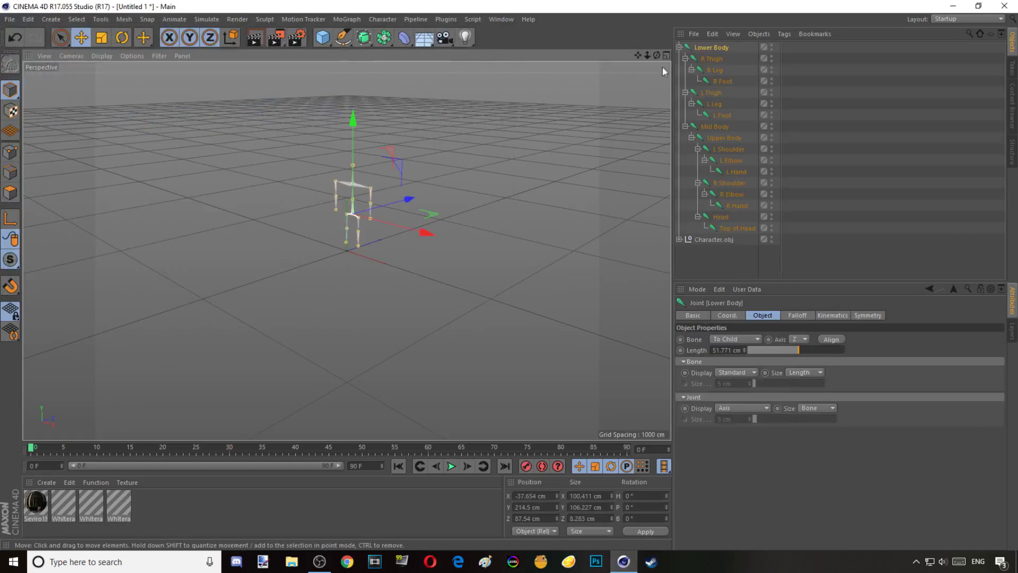
- Examine the merged bone skeleton and where Character.obj sits relative to it
{"action": "left_click_drag", "start_coordinate": [656, 54], "coordinate": [690, 69]}
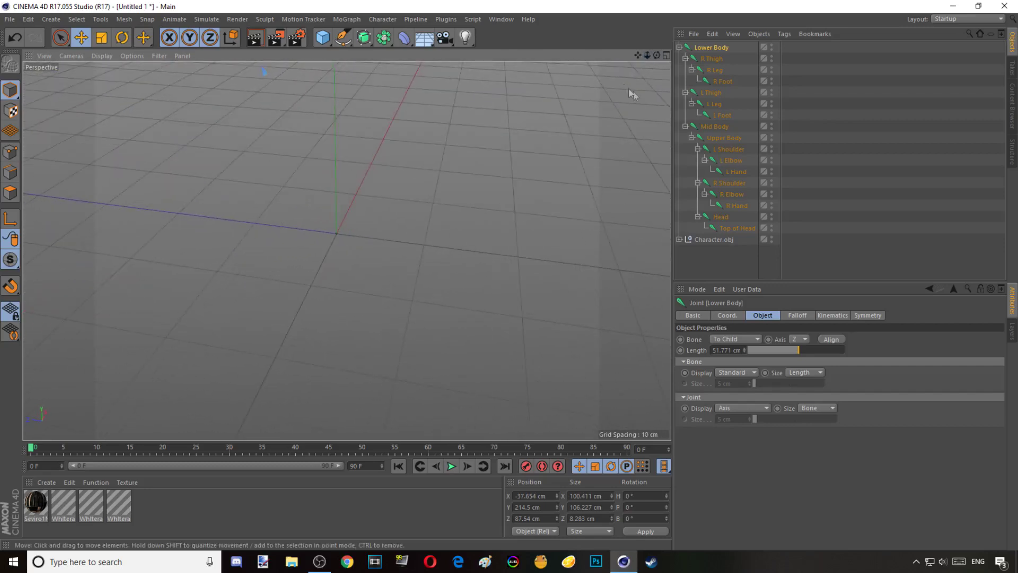
{"action": "left_click", "coordinate": [707, 240]}
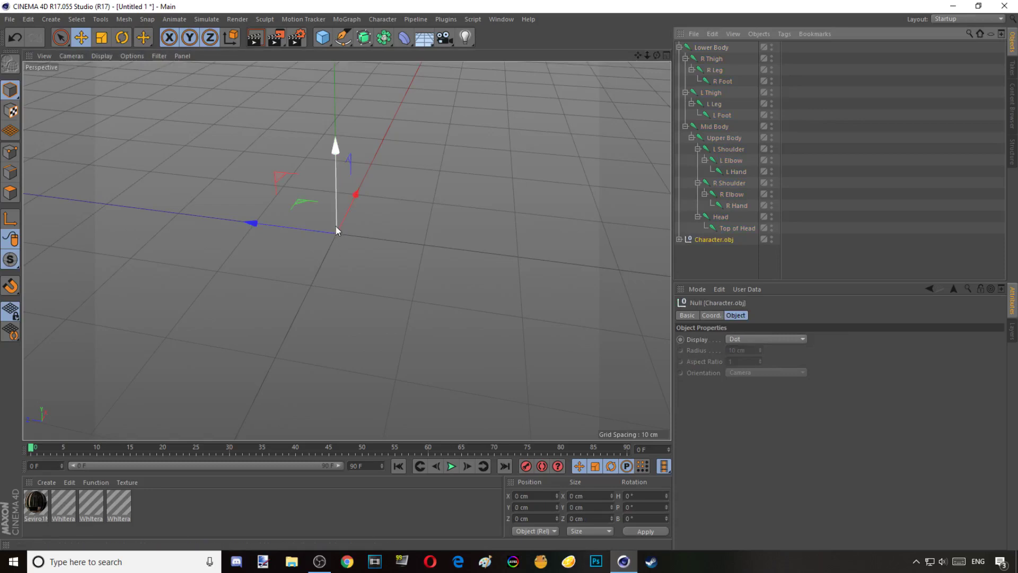
{"action": "scroll", "coordinate": [337, 233], "scroll_direction": "up", "scroll_amount": 5}
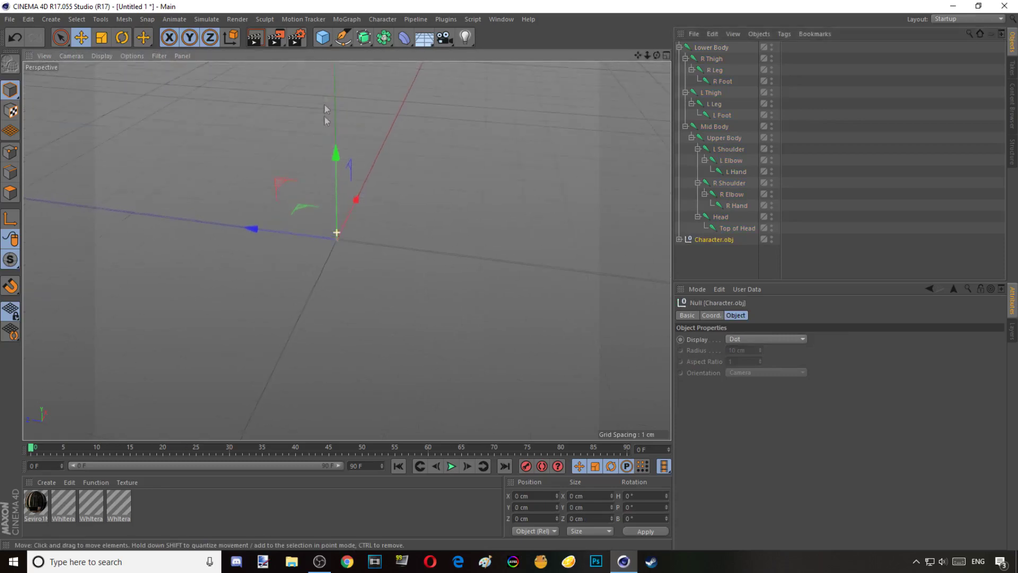
{"action": "scroll", "coordinate": [337, 234], "scroll_direction": "down", "scroll_amount": 8}
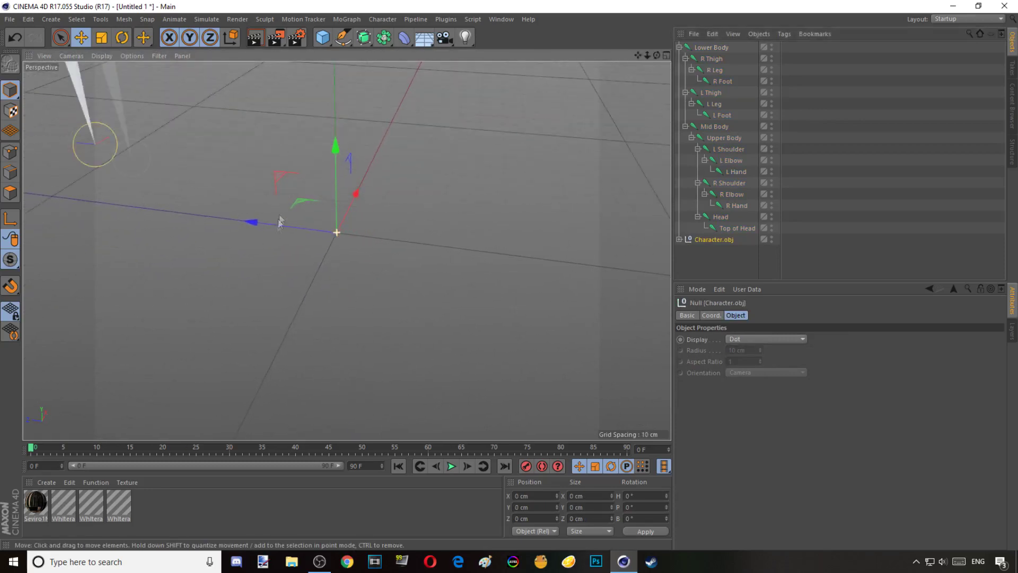
{"action": "scroll", "coordinate": [266, 311], "scroll_direction": "down", "scroll_amount": 5}
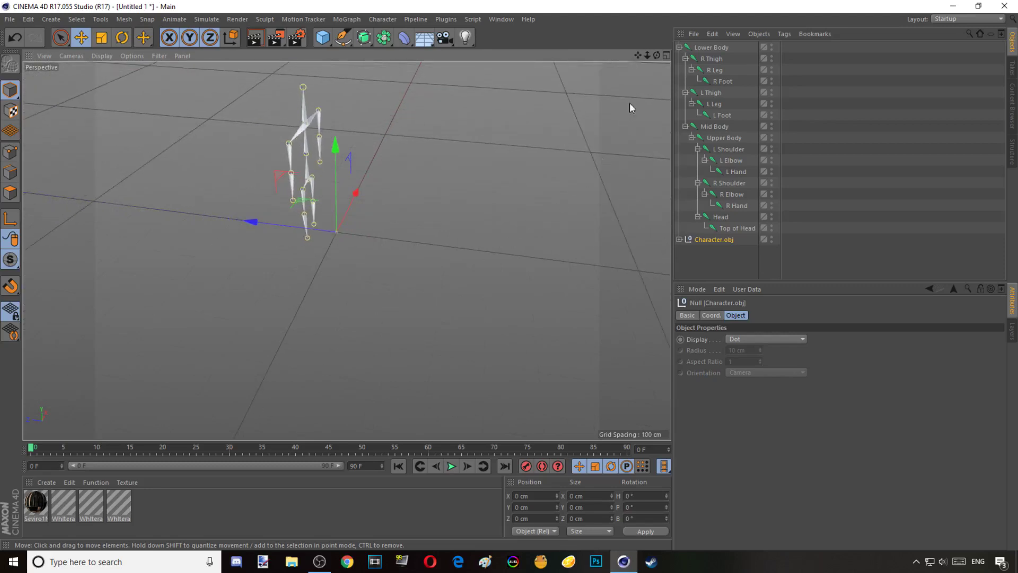
{"action": "left_click_drag", "start_coordinate": [658, 56], "coordinate": [346, 250]}
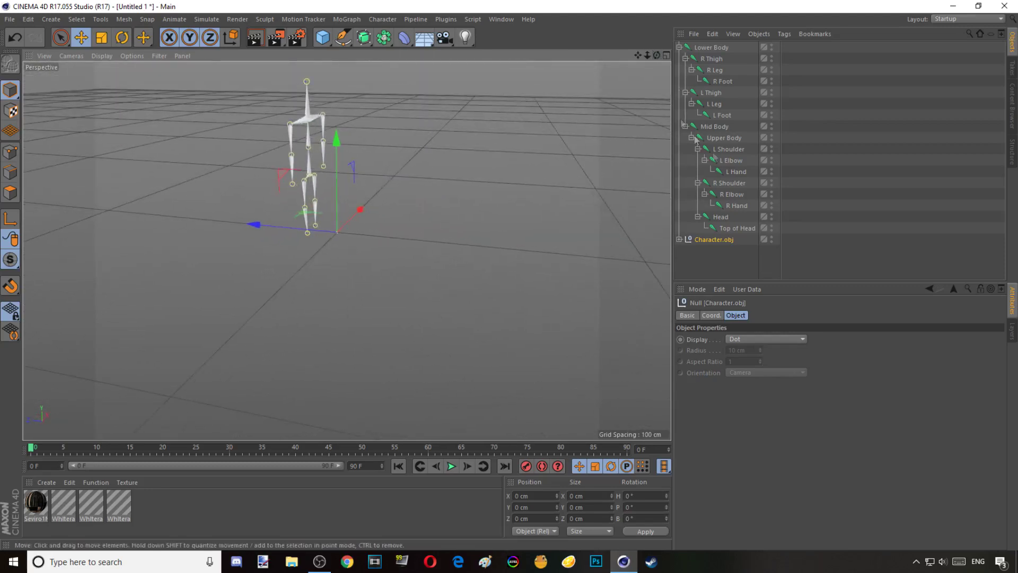
{"action": "left_click", "coordinate": [681, 187]}
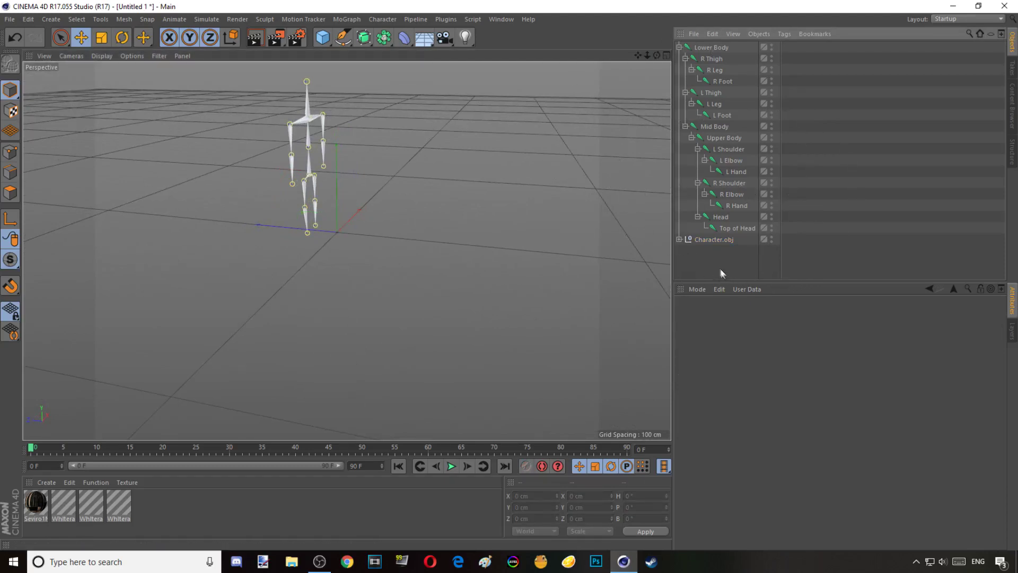
- Set the scale of Character.obj to 10000 on the X, Y and Z axes
{"action": "left_click", "coordinate": [704, 241]}
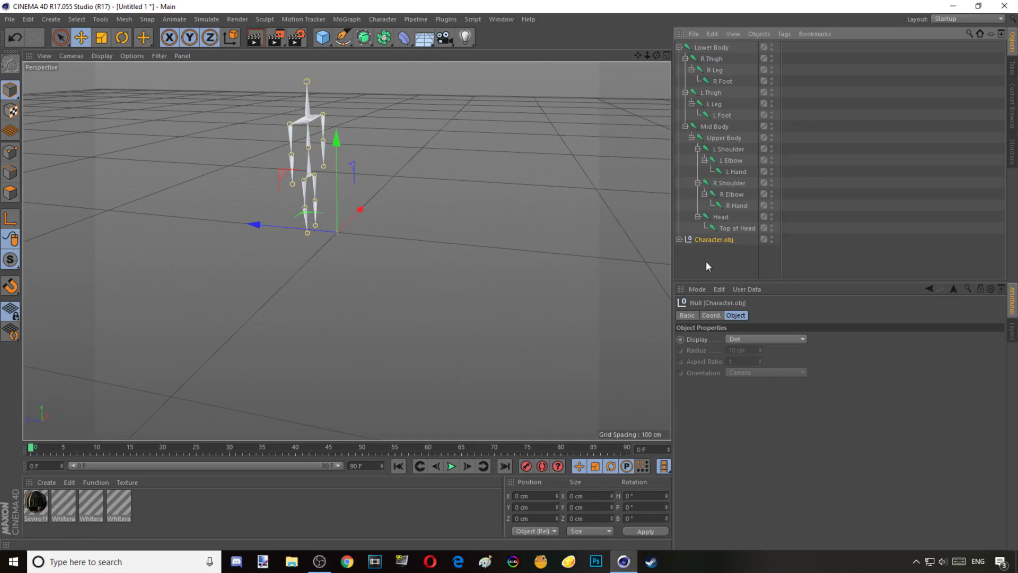
{"action": "left_click", "coordinate": [711, 317]}
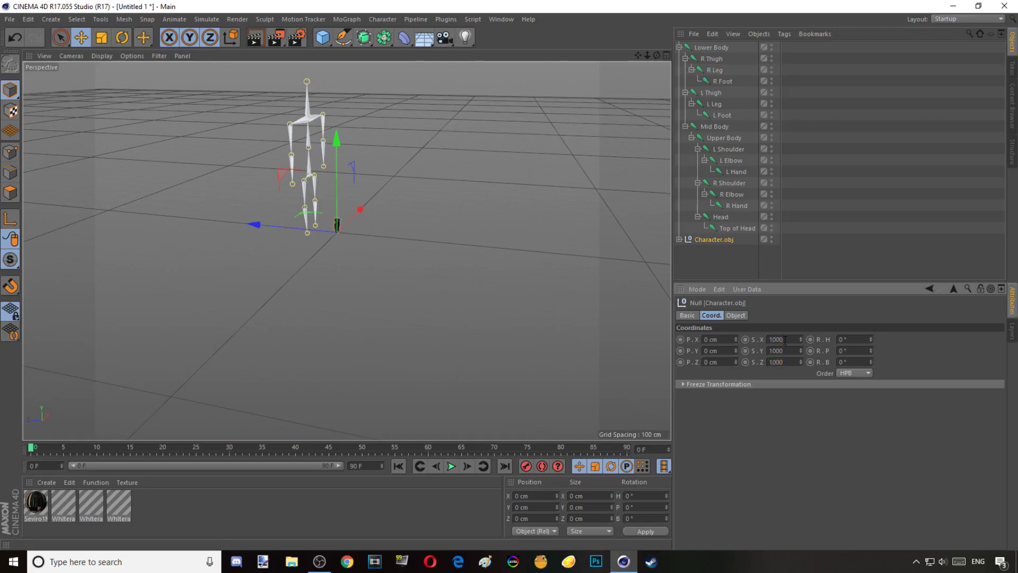
{"action": "left_click", "coordinate": [795, 350]}
{"action": "left_click", "coordinate": [792, 362]}
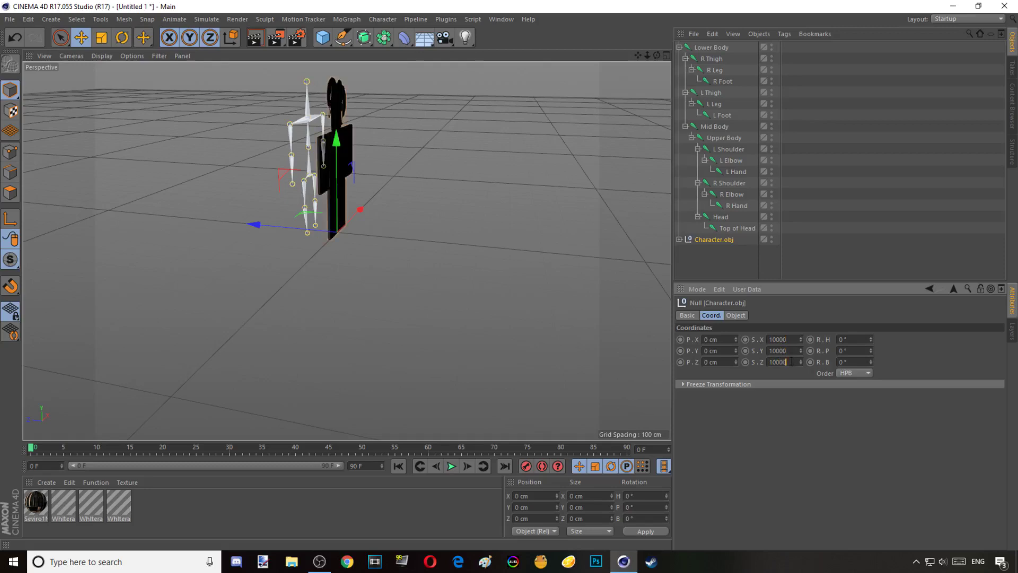
{"action": "type", "text": "0"}
{"action": "key", "text": "Return"}
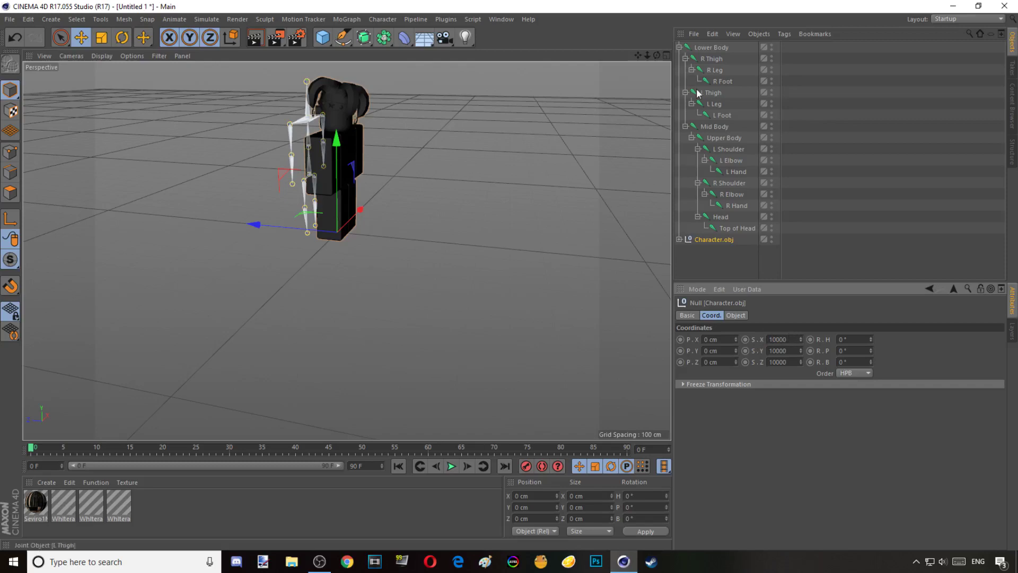
- Move the character model to about X -37.4 cm, Y 54.3 cm, Z 54.8 cm to line it up with the skeleton
{"action": "left_click_drag", "start_coordinate": [657, 55], "coordinate": [739, 91]}
{"action": "left_click_drag", "start_coordinate": [286, 244], "coordinate": [290, 245]}
{"action": "left_click_drag", "start_coordinate": [357, 289], "coordinate": [362, 293]}
{"action": "left_click_drag", "start_coordinate": [658, 56], "coordinate": [646, 31]}
{"action": "left_click_drag", "start_coordinate": [356, 192], "coordinate": [353, 173]}
{"action": "left_click_drag", "start_coordinate": [287, 244], "coordinate": [291, 240]}
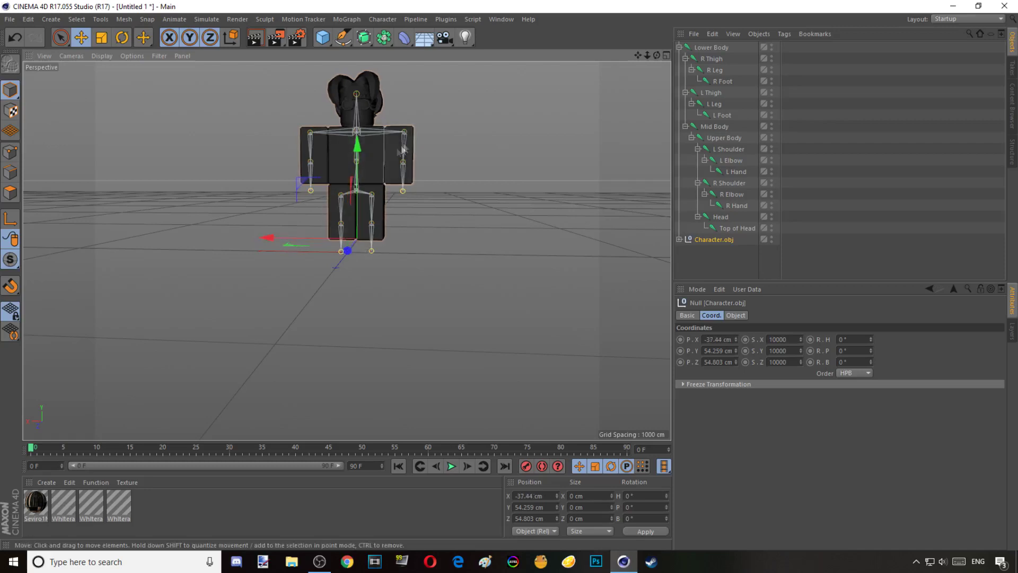
- Shrink the Lower Body skeleton vertically to about 91.5 cm and move it to about Y 239.5 cm, Z 51 cm to fit the character
{"action": "left_click", "coordinate": [705, 53]}
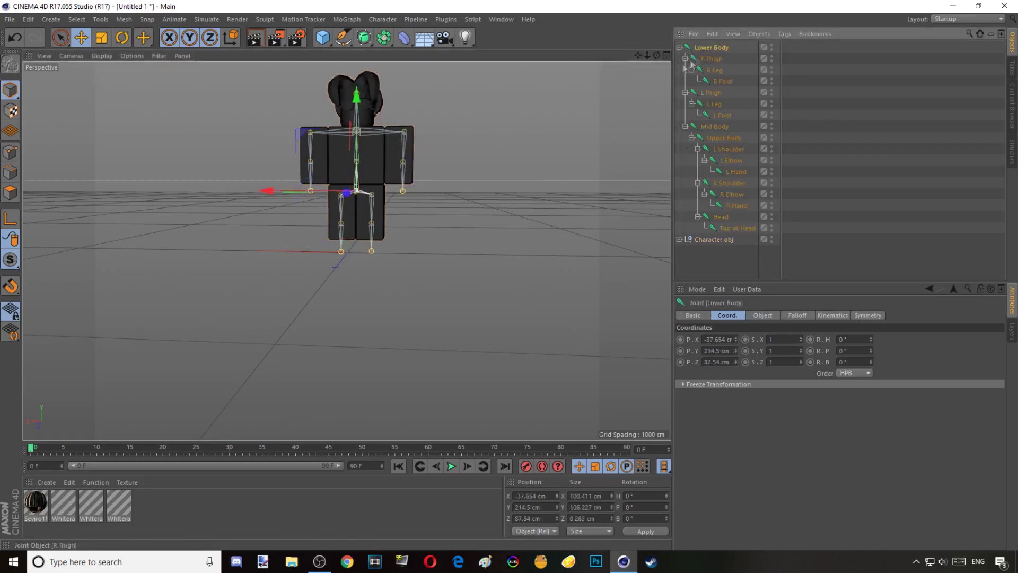
{"action": "left_click", "coordinate": [101, 37]}
{"action": "left_click_drag", "start_coordinate": [356, 94], "coordinate": [360, 140]}
{"action": "left_click", "coordinate": [81, 37]}
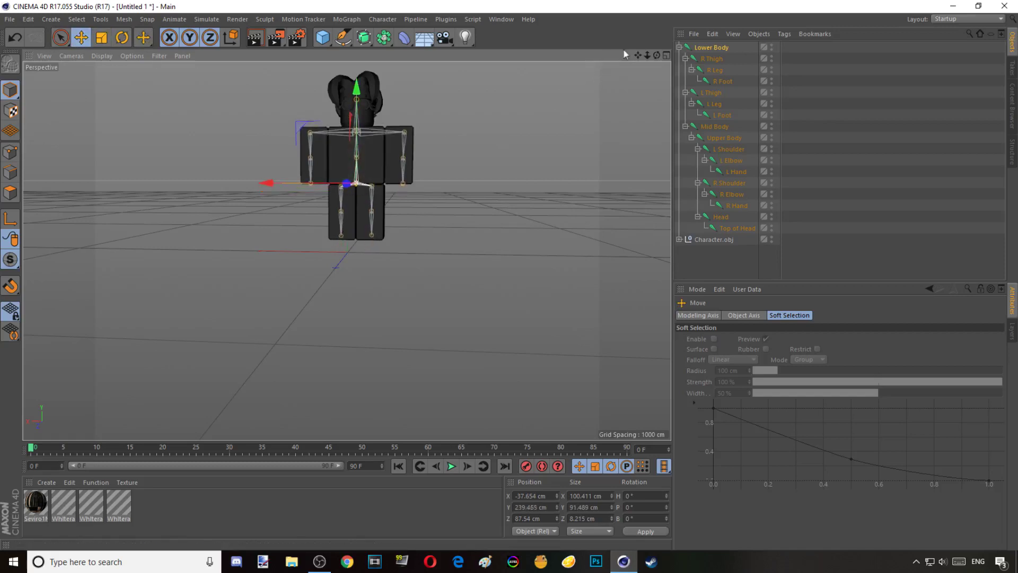
{"action": "mouse_move", "coordinate": [656, 55]}
{"action": "left_mouse_down"}
{"action": "mouse_move", "coordinate": [738, 67]}
{"action": "mouse_move", "coordinate": [811, 60]}
{"action": "mouse_move", "coordinate": [657, 61]}
{"action": "left_mouse_up"}
{"action": "left_click_drag", "start_coordinate": [422, 183], "coordinate": [412, 181]}
{"action": "left_click_drag", "start_coordinate": [656, 56], "coordinate": [254, 88]}
{"action": "left_click_drag", "start_coordinate": [647, 55], "coordinate": [591, 85]}
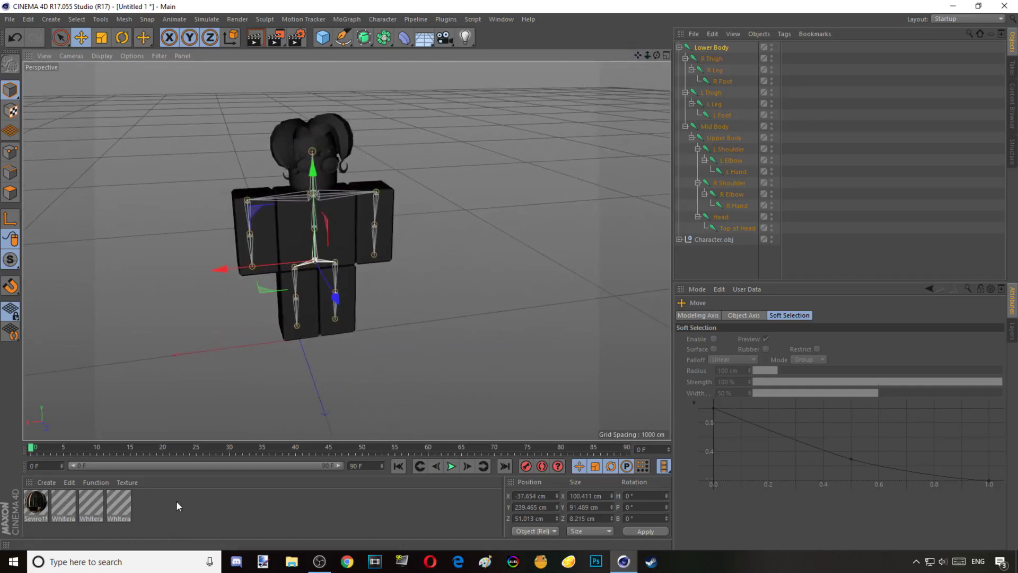
- Delete all four imported materials from the scene
{"action": "left_click", "coordinate": [113, 507]}
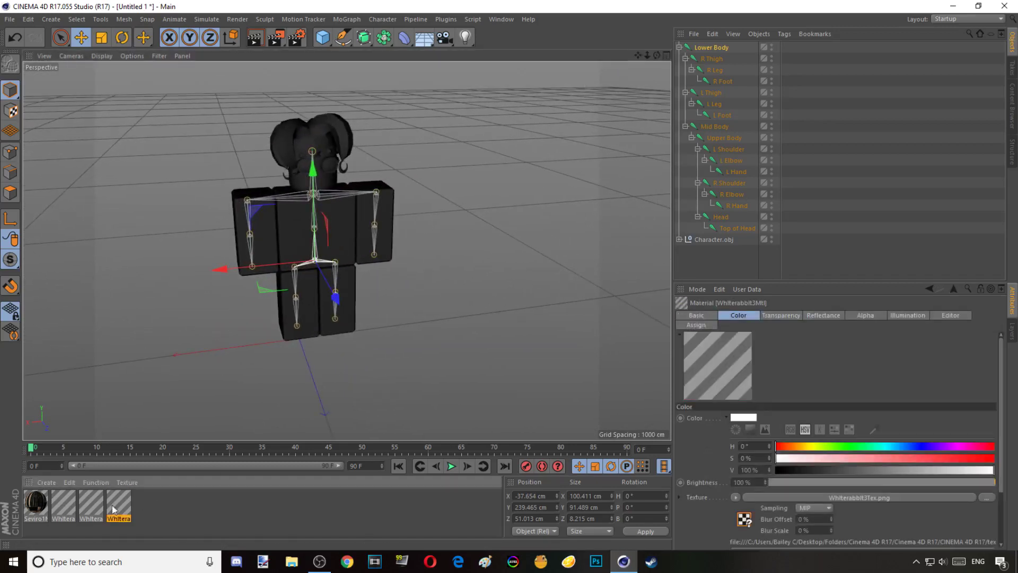
{"action": "left_click", "coordinate": [36, 504], "text": "shift"}
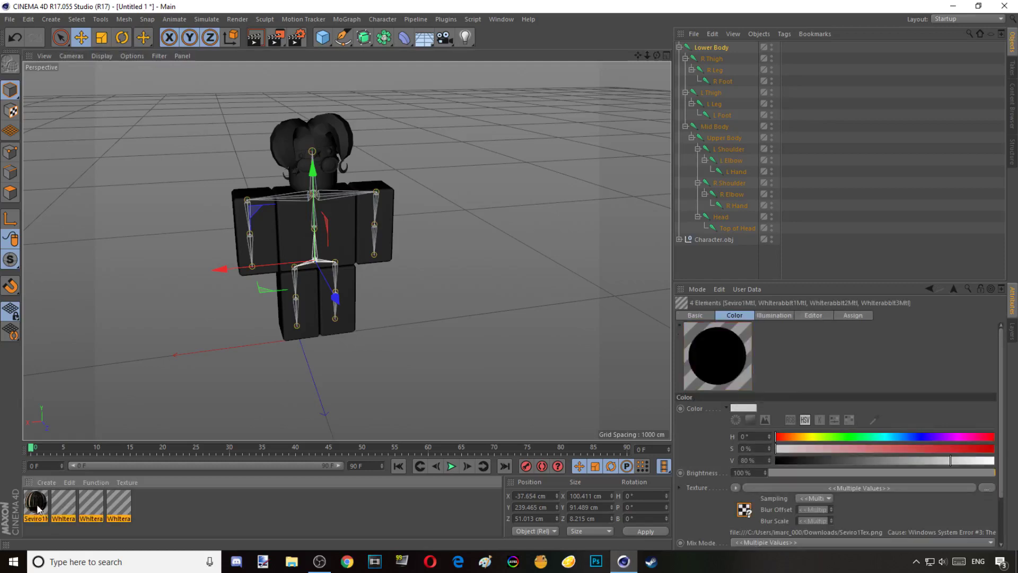
{"action": "key", "text": "Delete"}
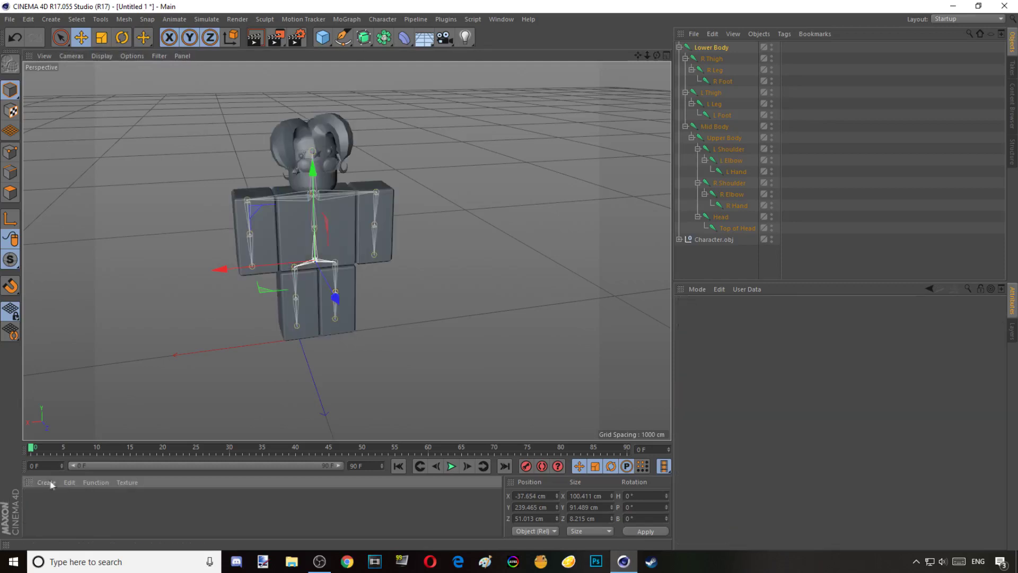
- Create three new blank materials for the character
{"action": "left_click", "coordinate": [47, 481]}
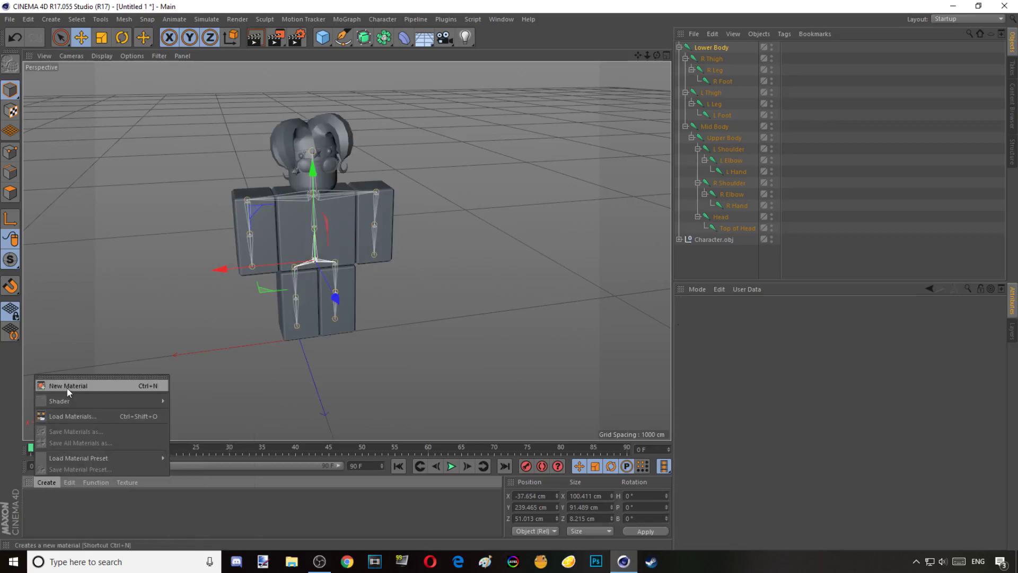
{"action": "left_click", "coordinate": [67, 388]}
{"action": "left_click", "coordinate": [47, 482]}
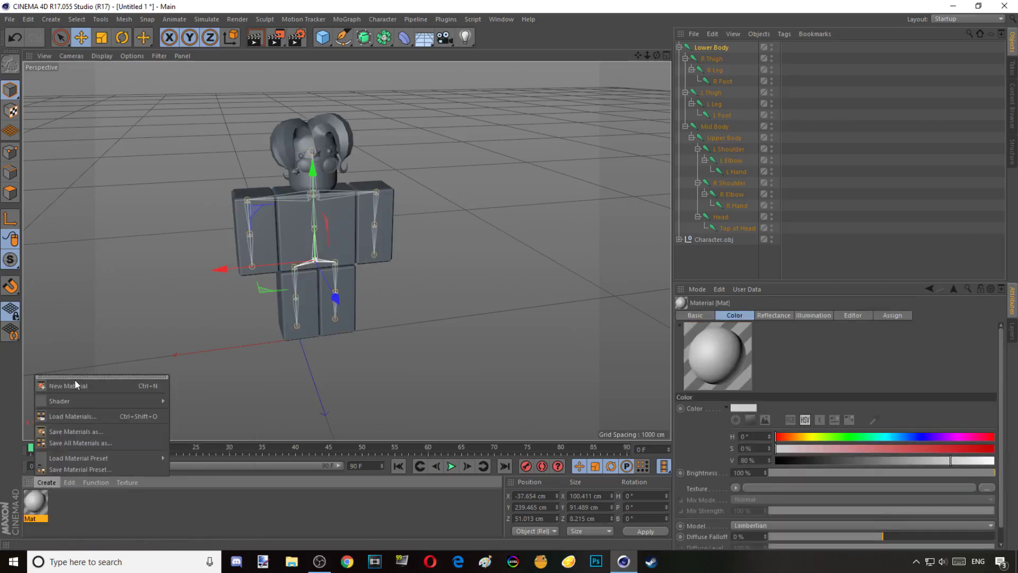
{"action": "left_click", "coordinate": [74, 386]}
{"action": "left_click", "coordinate": [46, 482]}
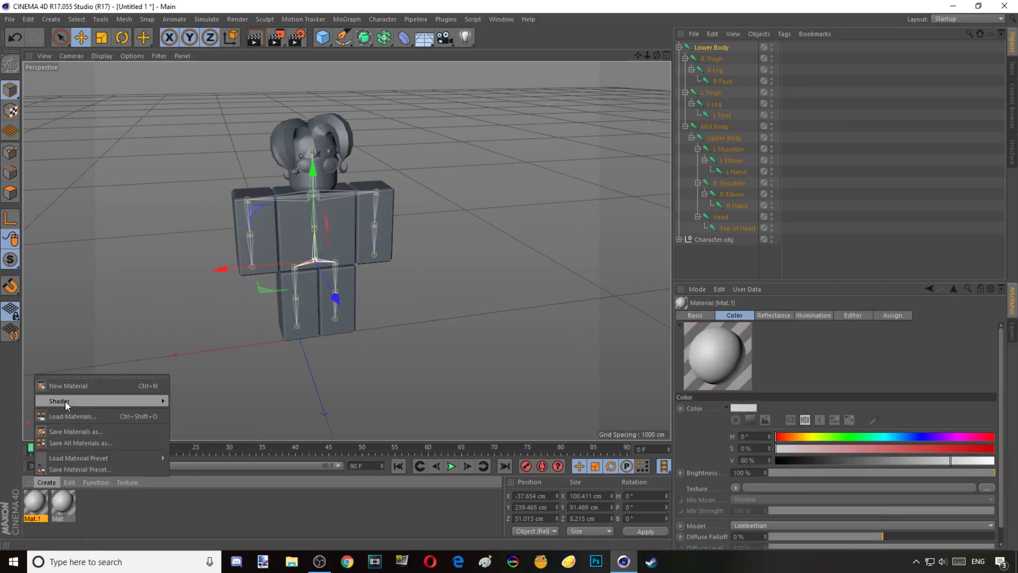
{"action": "left_click", "coordinate": [71, 387]}
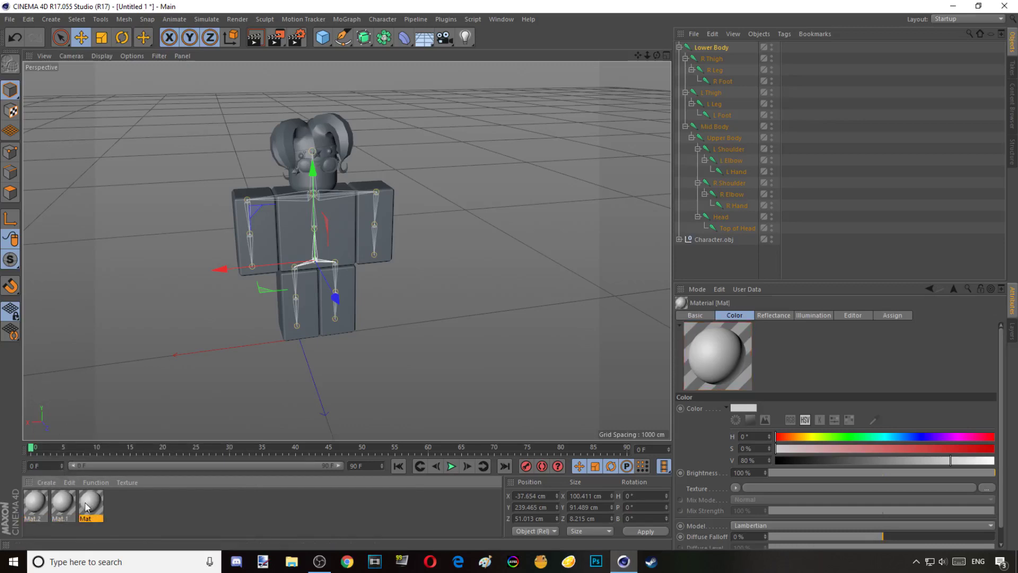
- Turn off reflectance on the material Mat and load WhIterabbIt1Tex from the VernieGFX folder as its color texture, without copying it to the project
{"action": "double_click", "coordinate": [88, 504]}
{"action": "left_click", "coordinate": [230, 253]}
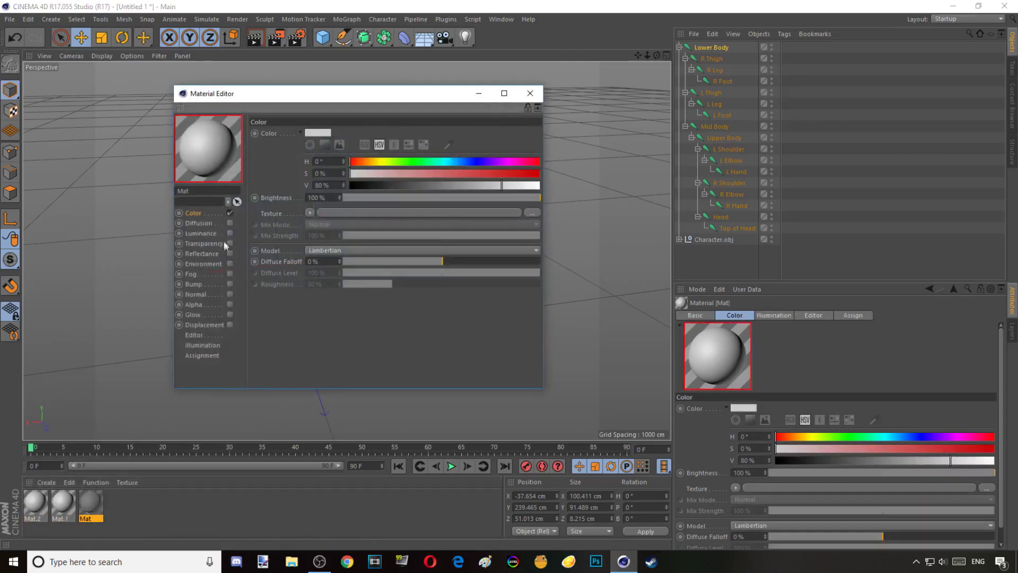
{"action": "left_click", "coordinate": [533, 212]}
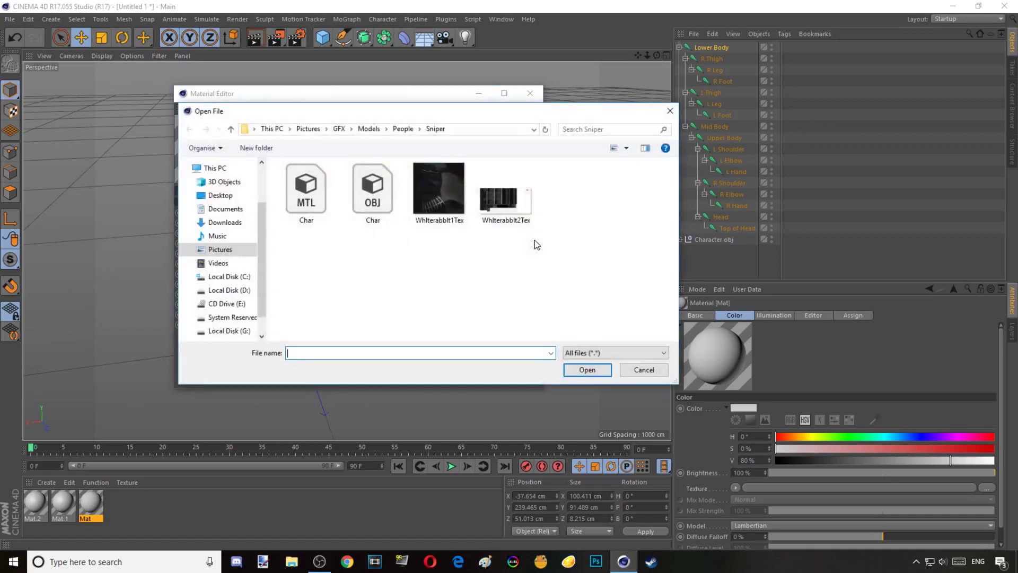
{"action": "left_click", "coordinate": [398, 130]}
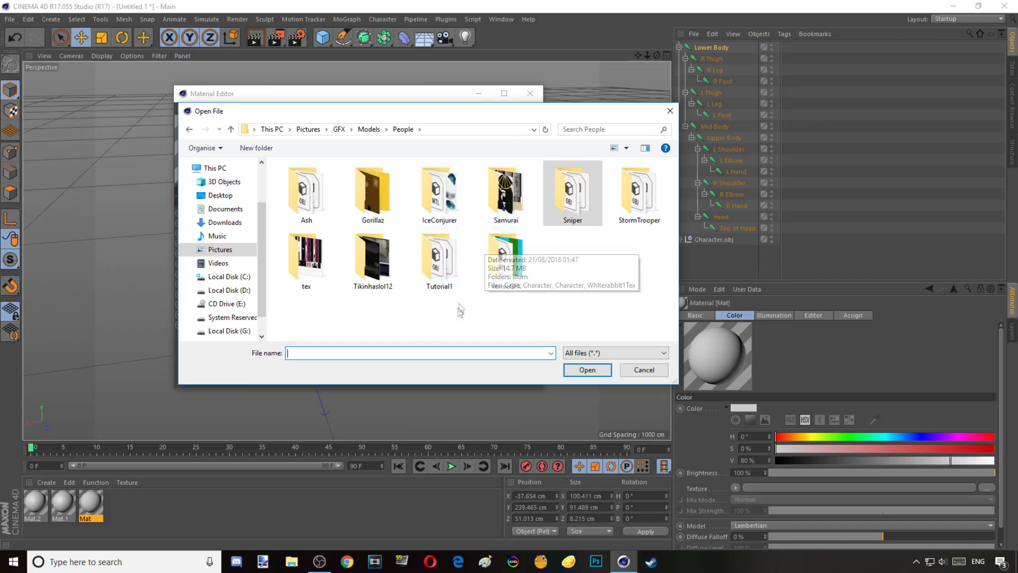
{"action": "double_click", "coordinate": [505, 265]}
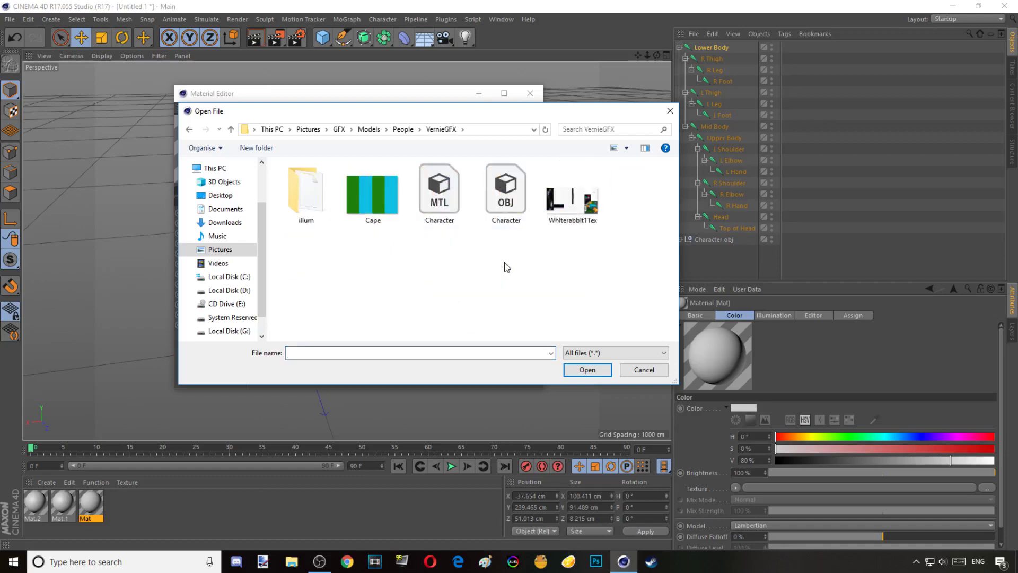
{"action": "left_click", "coordinate": [568, 212]}
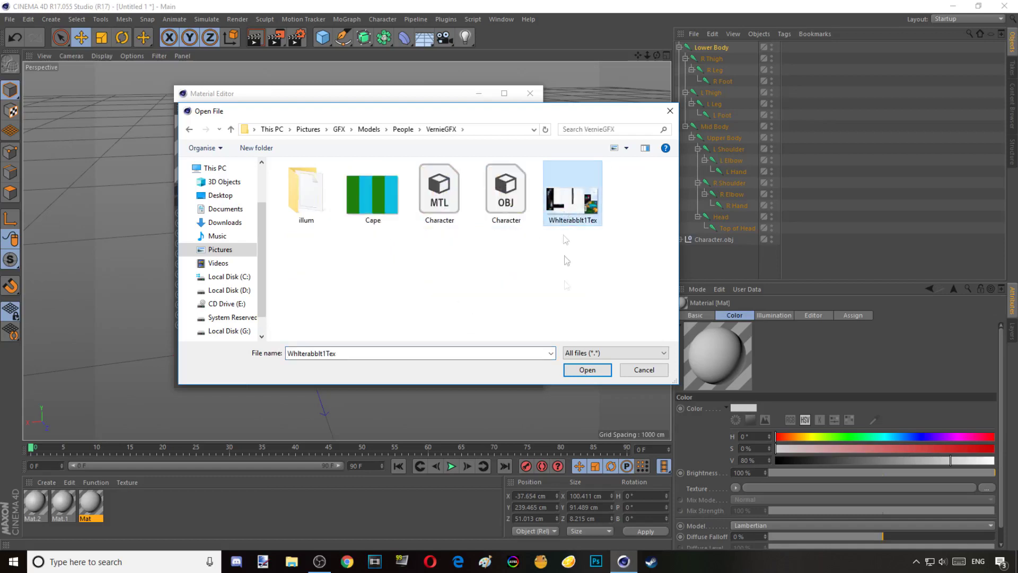
{"action": "left_click", "coordinate": [582, 374]}
{"action": "left_click", "coordinate": [570, 317]}
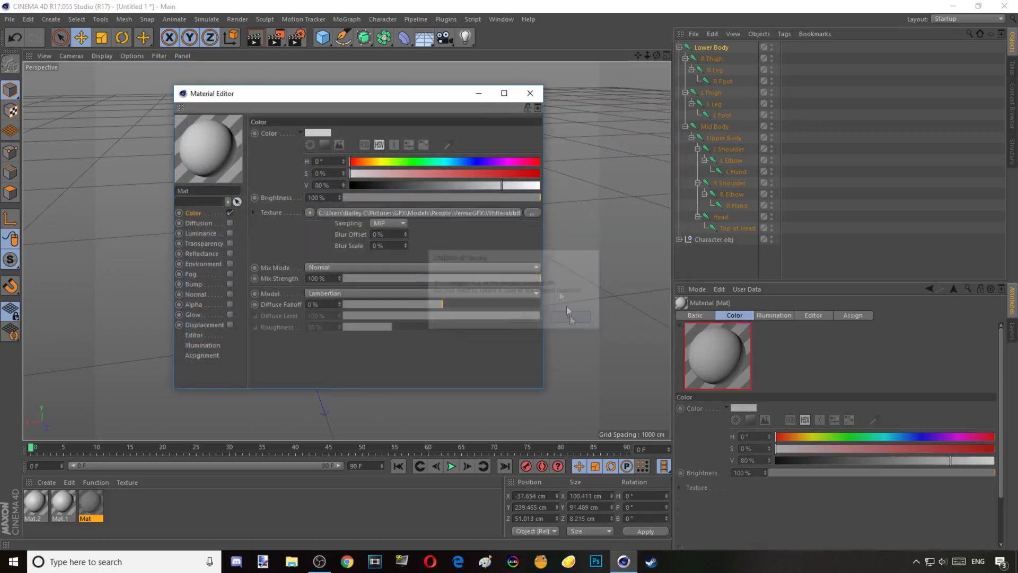
{"action": "left_click_drag", "start_coordinate": [380, 102], "coordinate": [706, 113]}
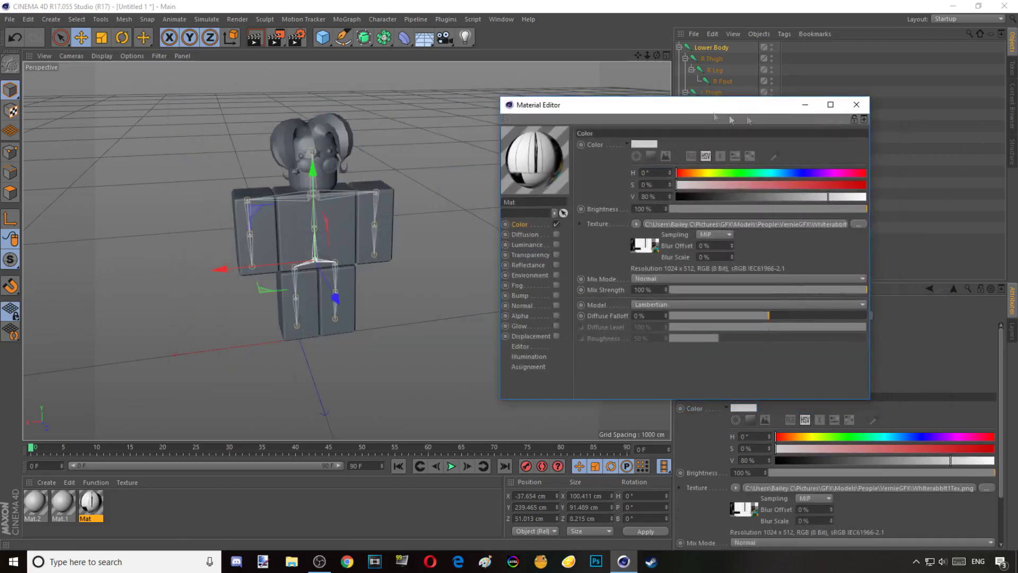
{"action": "left_click", "coordinate": [866, 104]}
- Apply the material Mat to the character's arms, legs, torso and head
{"action": "left_click_drag", "start_coordinate": [102, 471], "coordinate": [257, 236]}
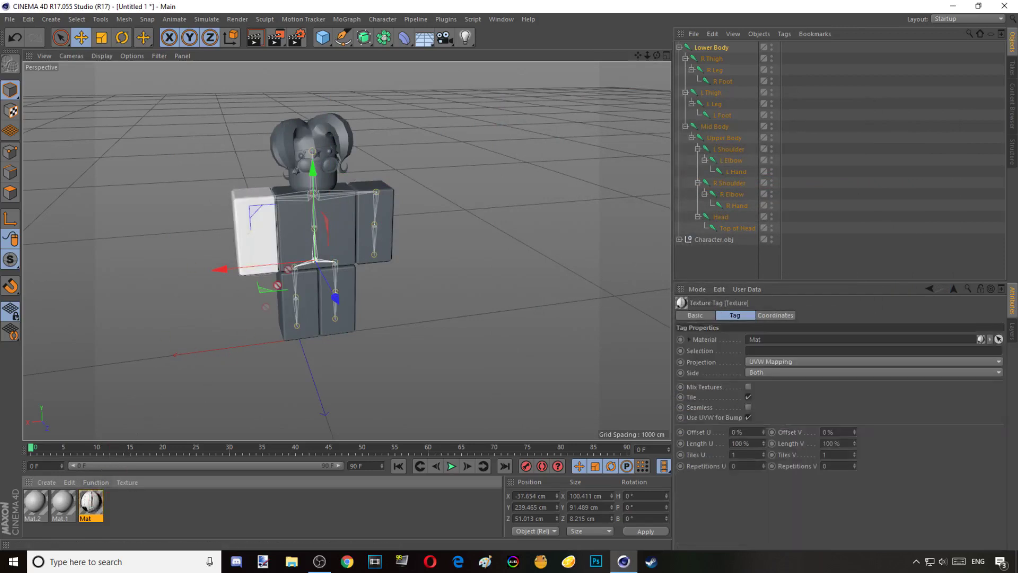
{"action": "left_click_drag", "start_coordinate": [260, 333], "coordinate": [346, 287]}
{"action": "left_click_drag", "start_coordinate": [351, 270], "coordinate": [374, 228]}
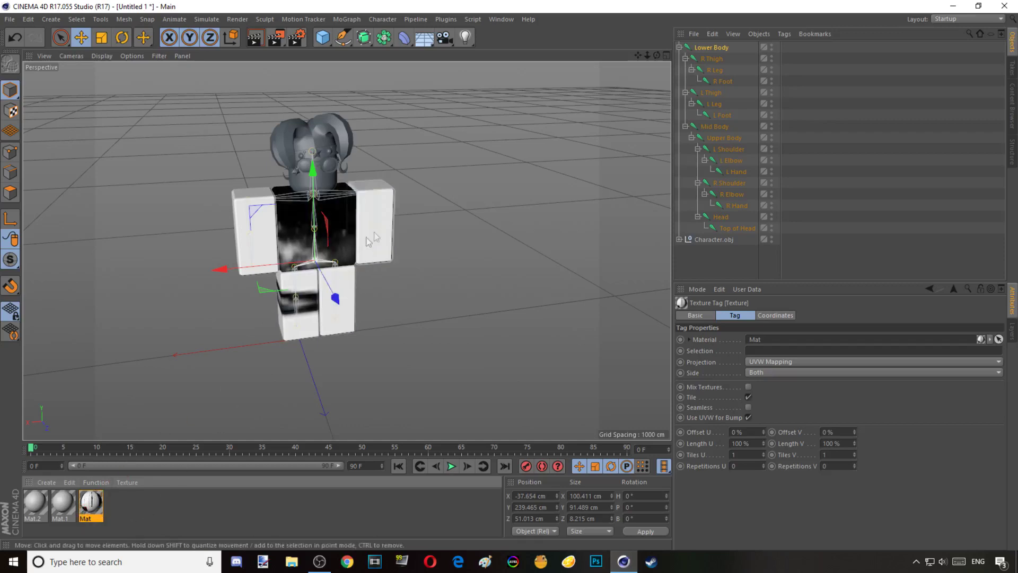
{"action": "left_click_drag", "start_coordinate": [91, 507], "coordinate": [305, 178]}
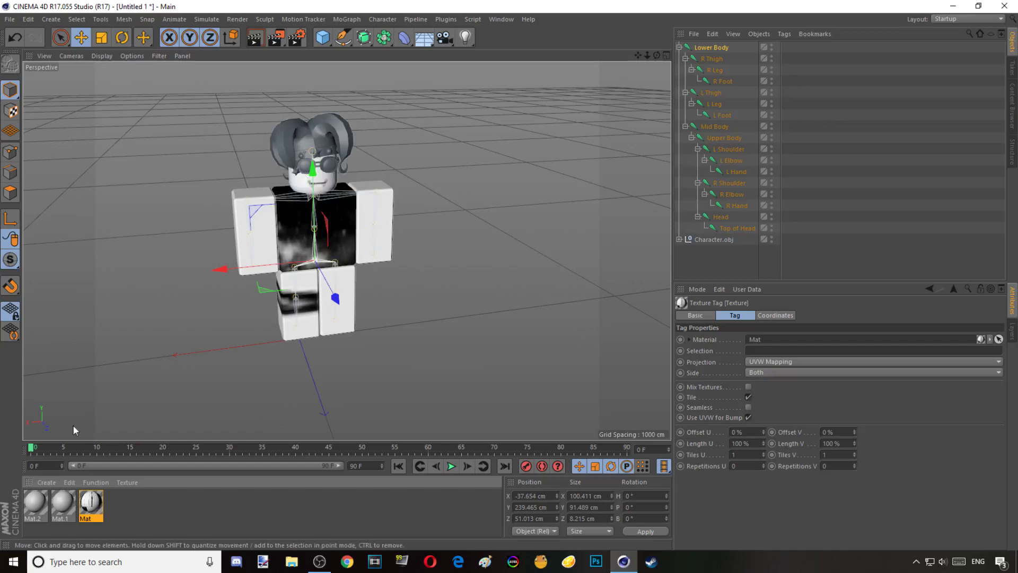
- Load Whiterabbit2Tex from the Tutorial1 folder as Mat.1's color texture, without a project copy, and apply the material to the character's glasses
{"action": "left_click", "coordinate": [66, 502]}
{"action": "double_click", "coordinate": [67, 502]}
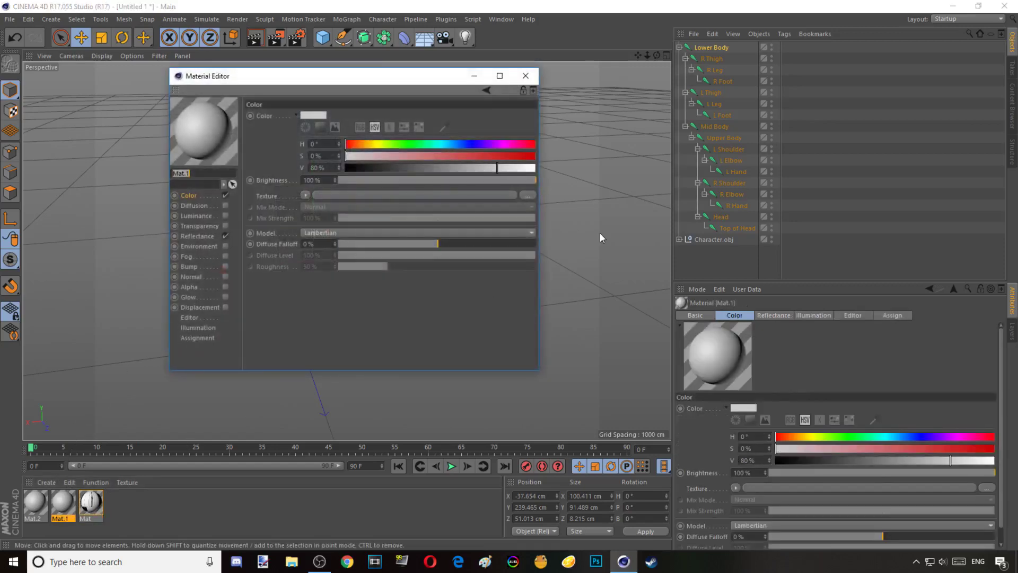
{"action": "left_click", "coordinate": [530, 196]}
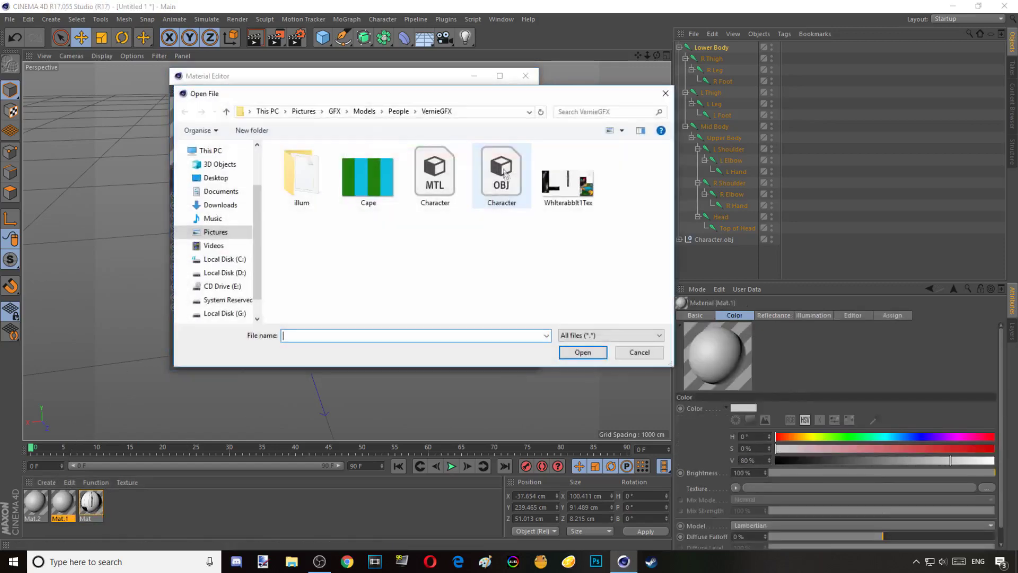
{"action": "left_click", "coordinate": [398, 112]}
{"action": "double_click", "coordinate": [435, 238]}
{"action": "left_click", "coordinate": [502, 175]}
{"action": "left_click", "coordinate": [583, 353]}
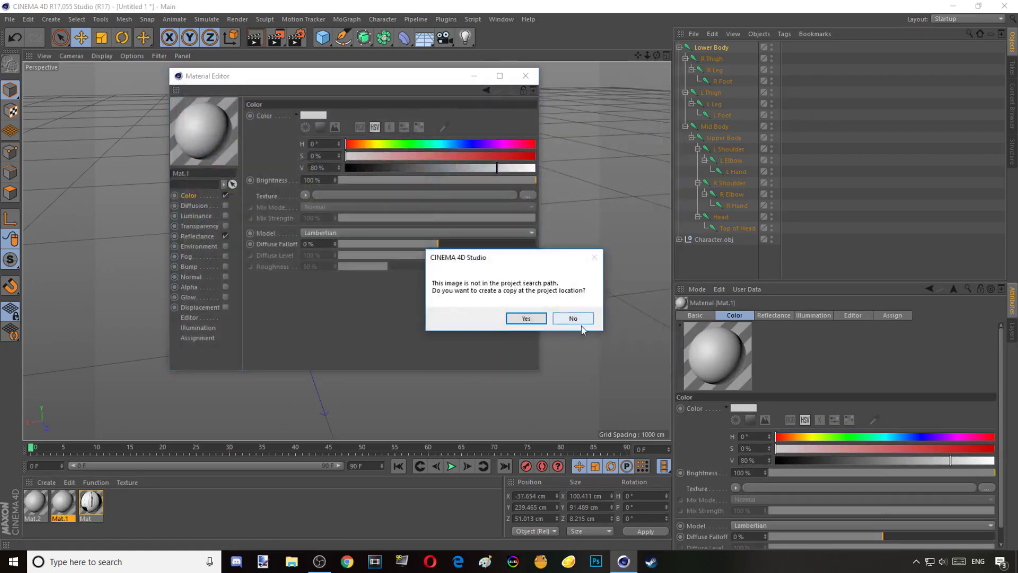
{"action": "left_click", "coordinate": [585, 319]}
{"action": "left_click", "coordinate": [526, 75]}
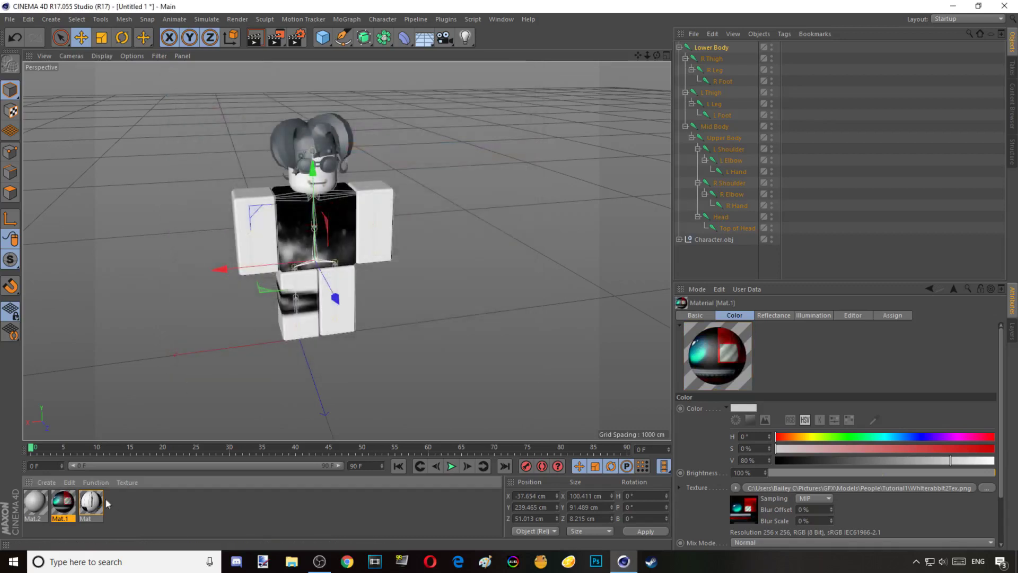
{"action": "left_click_drag", "start_coordinate": [71, 508], "coordinate": [335, 168]}
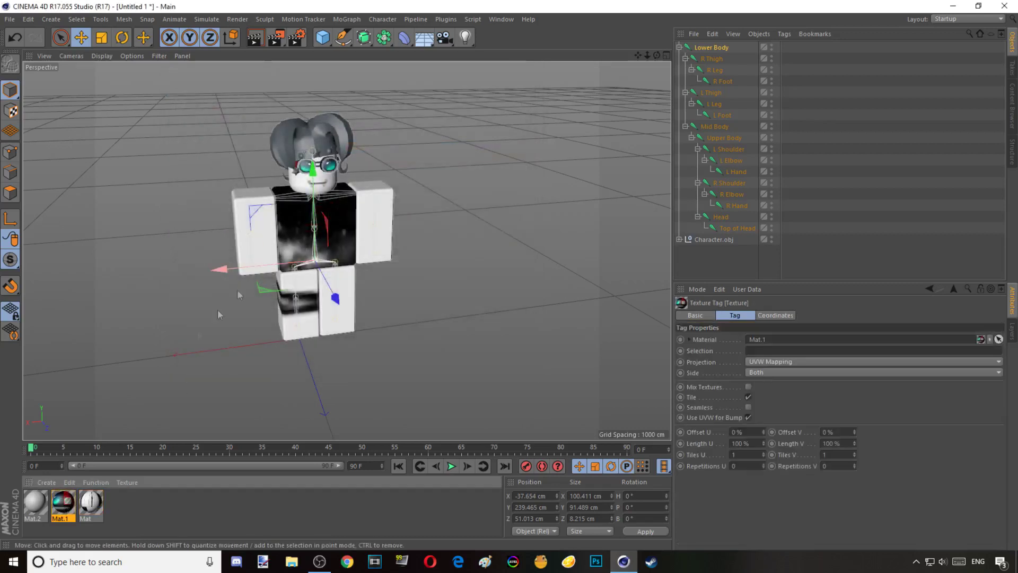
- Set up Mat.2 without reflectance and with Whiterabbit1Tex from the Tutorial1 folder as color texture, and apply it to the character's headwear
{"action": "double_click", "coordinate": [33, 506]}
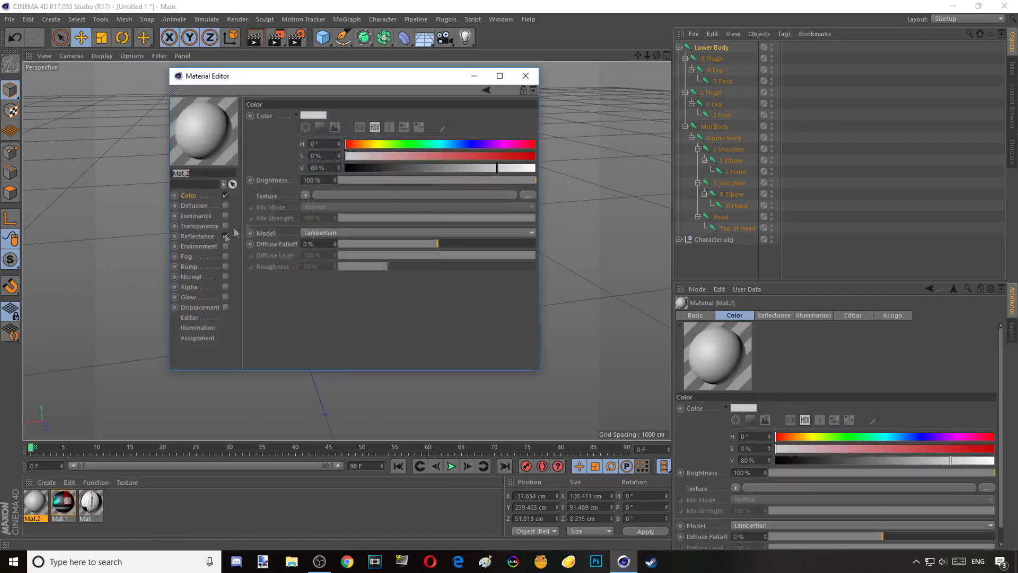
{"action": "left_click", "coordinate": [225, 237]}
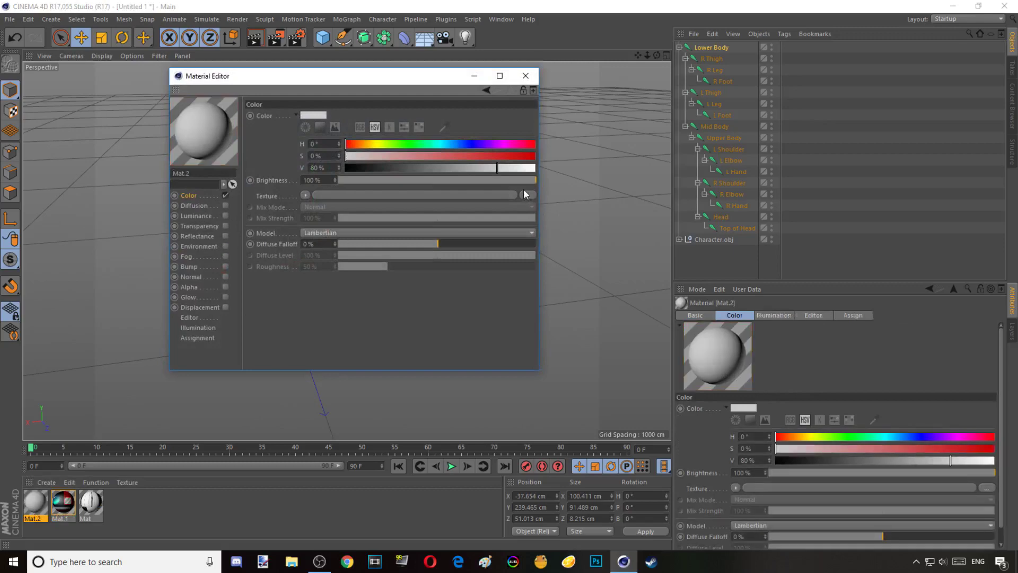
{"action": "left_click", "coordinate": [528, 195]}
{"action": "left_click", "coordinate": [434, 173]}
{"action": "left_click", "coordinate": [583, 352]}
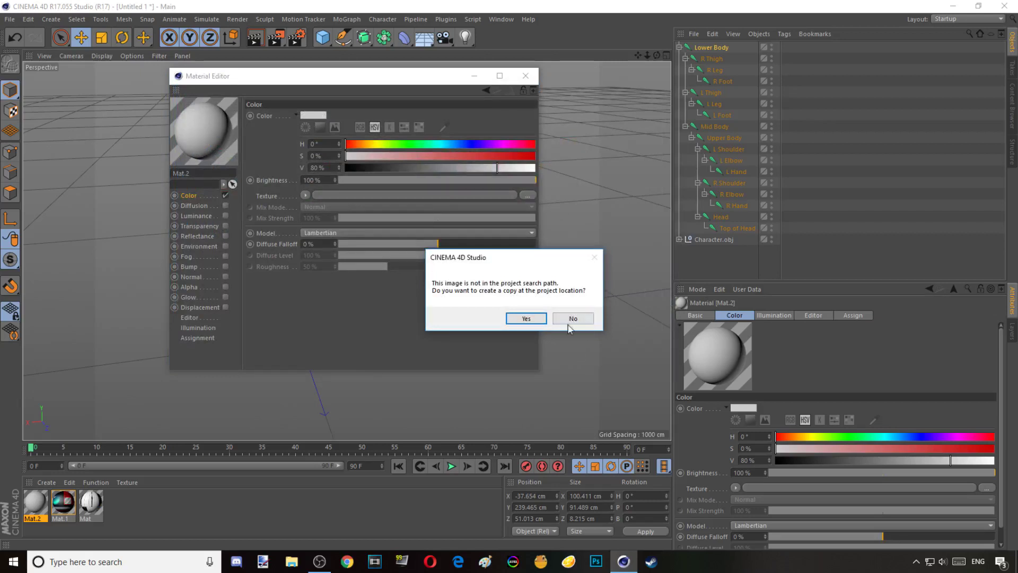
{"action": "left_click", "coordinate": [571, 321]}
{"action": "left_click", "coordinate": [526, 76]}
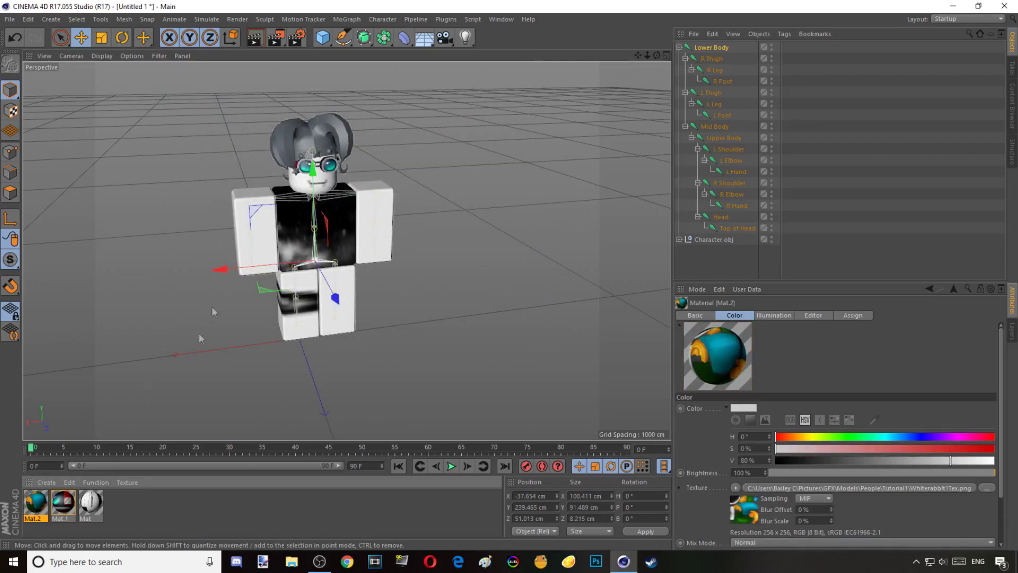
{"action": "left_click_drag", "start_coordinate": [36, 502], "coordinate": [306, 137]}
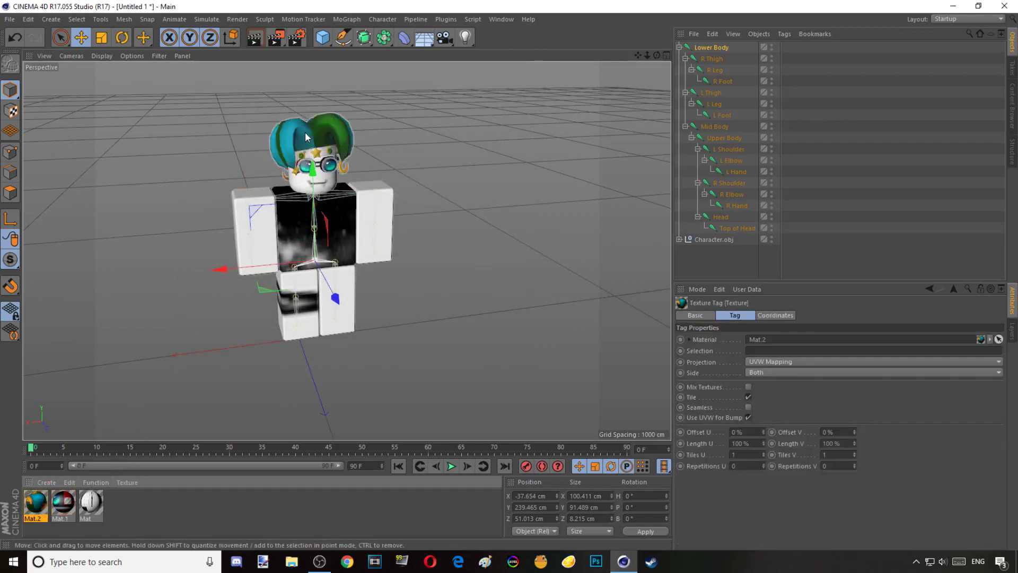
- Turn off reflectance on the glasses material Mat.1
{"action": "double_click", "coordinate": [63, 502]}
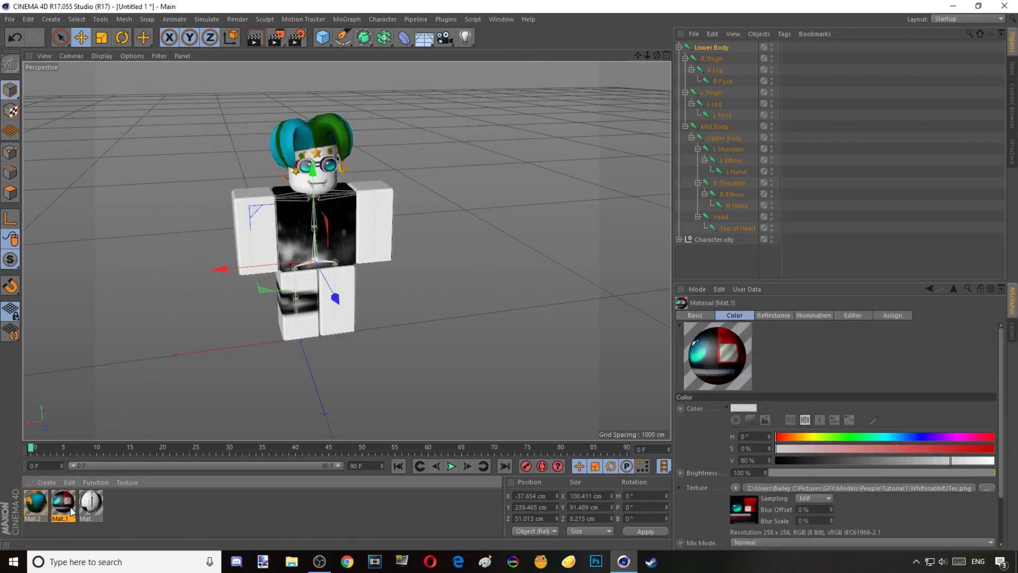
{"action": "left_click", "coordinate": [222, 237]}
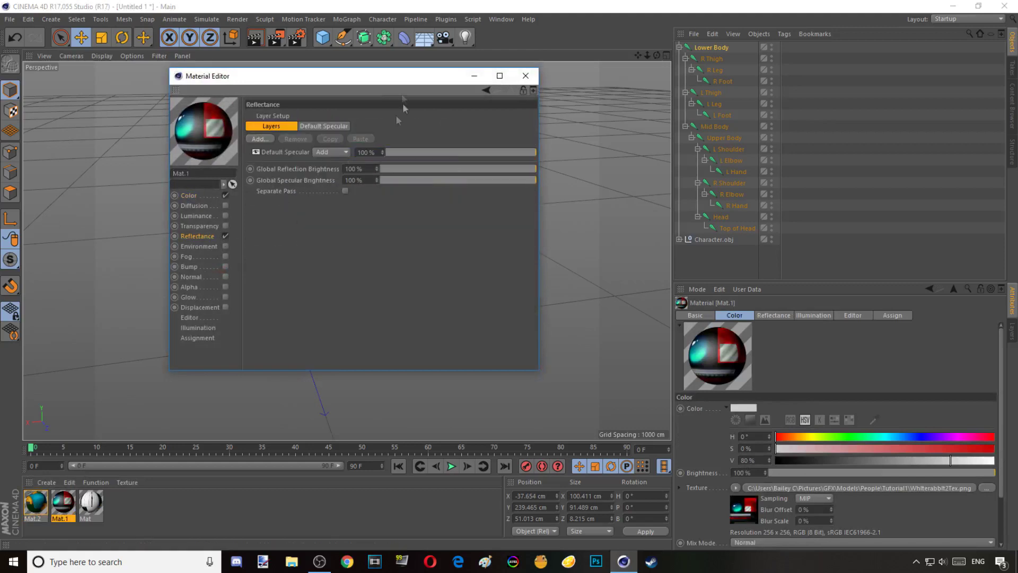
{"action": "left_click", "coordinate": [225, 236]}
{"action": "left_click", "coordinate": [526, 75]}
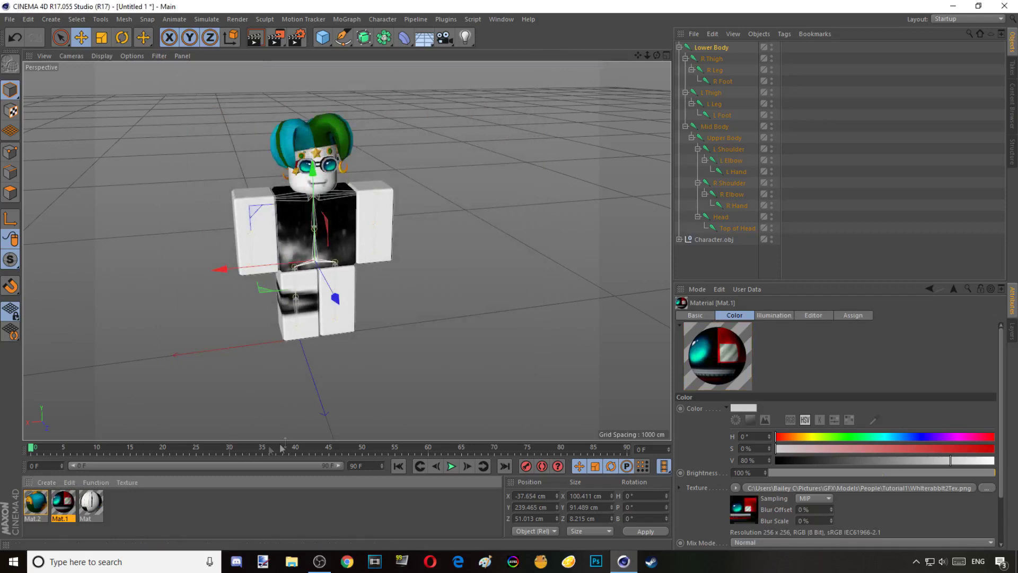
- Set the texture preview size of the body material Mat to No Scaling
{"action": "double_click", "coordinate": [91, 502]}
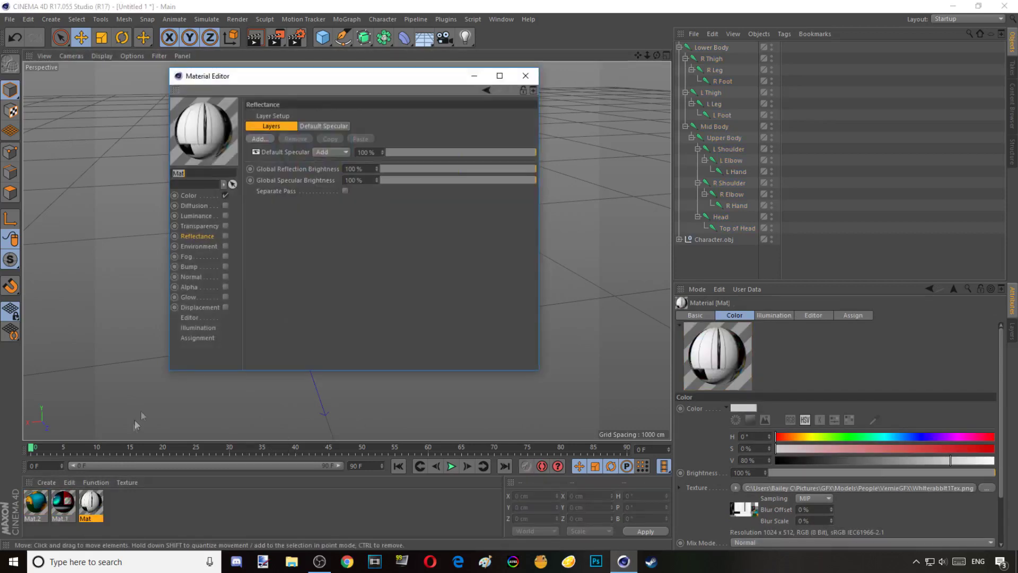
{"action": "left_click", "coordinate": [190, 318]}
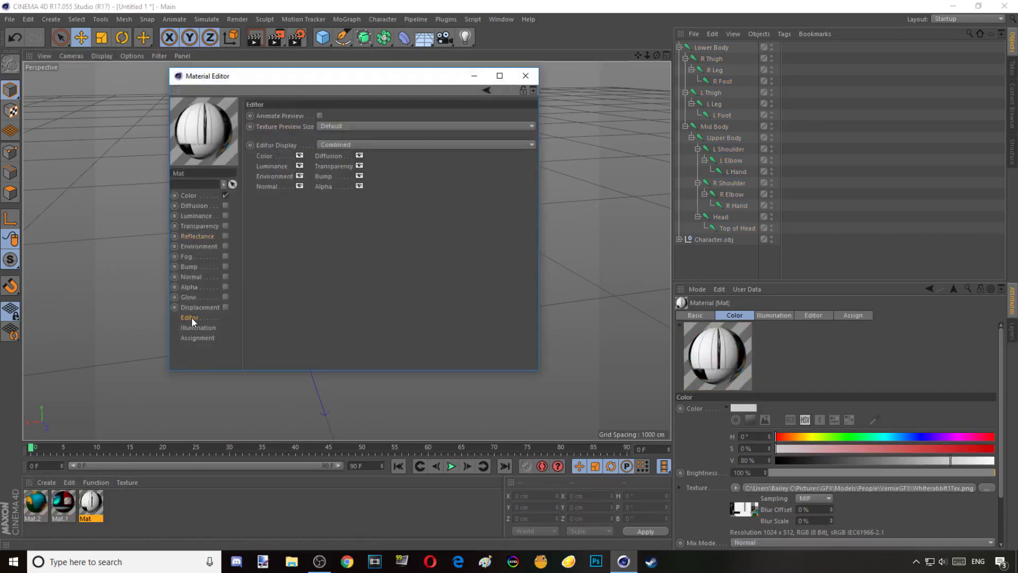
{"action": "left_click", "coordinate": [352, 127]}
{"action": "left_click", "coordinate": [338, 145]}
{"action": "left_click_drag", "start_coordinate": [375, 80], "coordinate": [694, 87]}
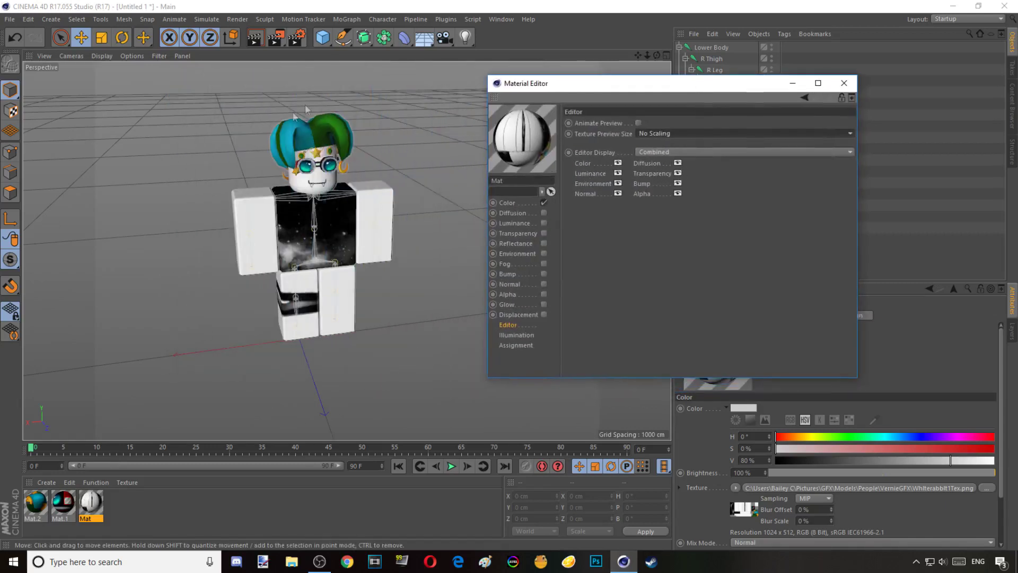
{"action": "left_click", "coordinate": [850, 85]}
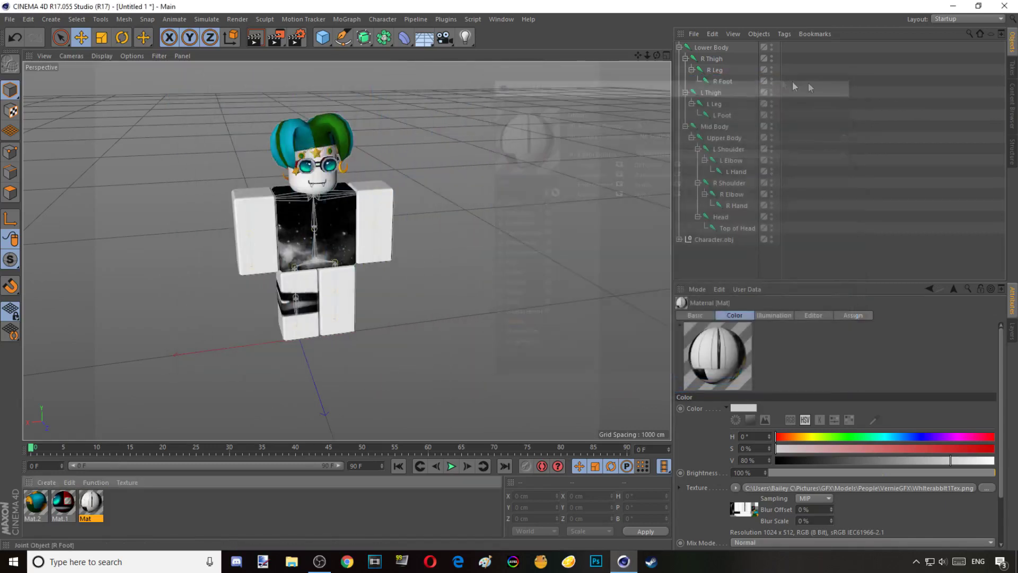
- Turn reflectance back on for the body material Mat and remove its Default Specular layer
{"action": "scroll", "coordinate": [347, 251], "scroll_direction": "up", "scroll_amount": 3}
{"action": "left_click_drag", "start_coordinate": [347, 251], "coordinate": [660, 92]}
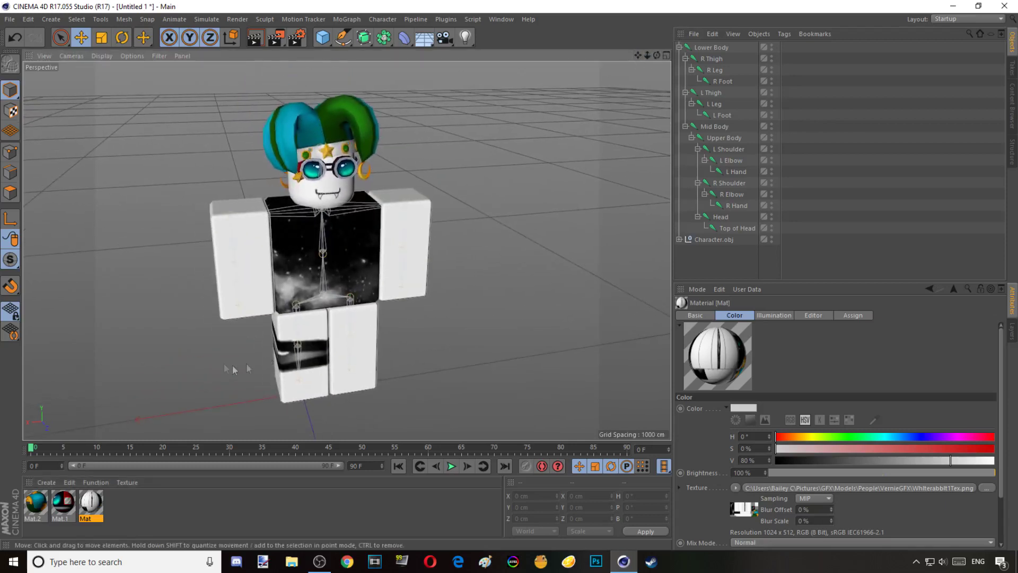
{"action": "double_click", "coordinate": [89, 507]}
{"action": "left_click_drag", "start_coordinate": [381, 79], "coordinate": [806, 83]}
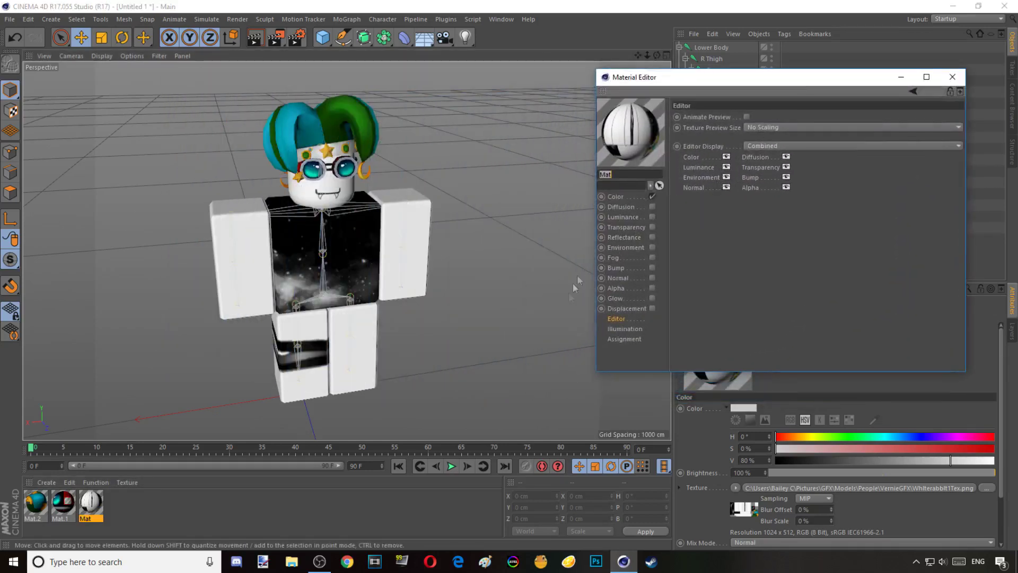
{"action": "left_click", "coordinate": [615, 238]}
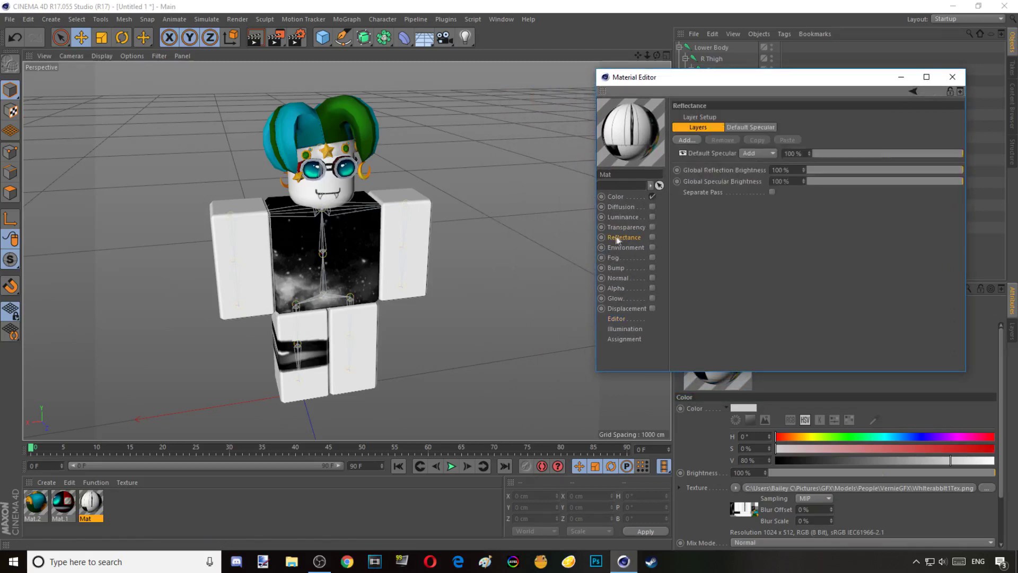
{"action": "left_click", "coordinate": [653, 237]}
{"action": "left_click", "coordinate": [697, 152]}
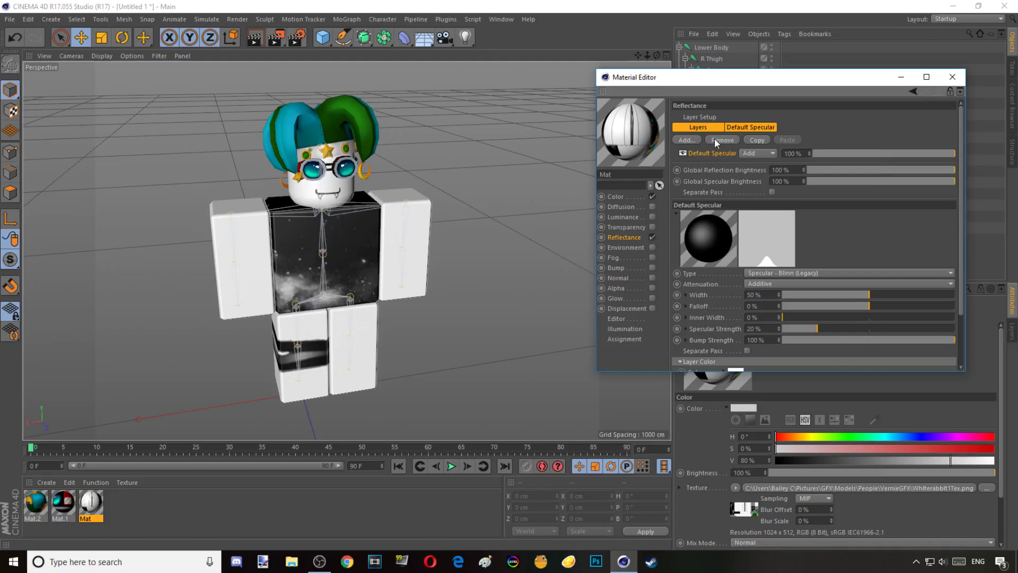
{"action": "left_click", "coordinate": [717, 140]}
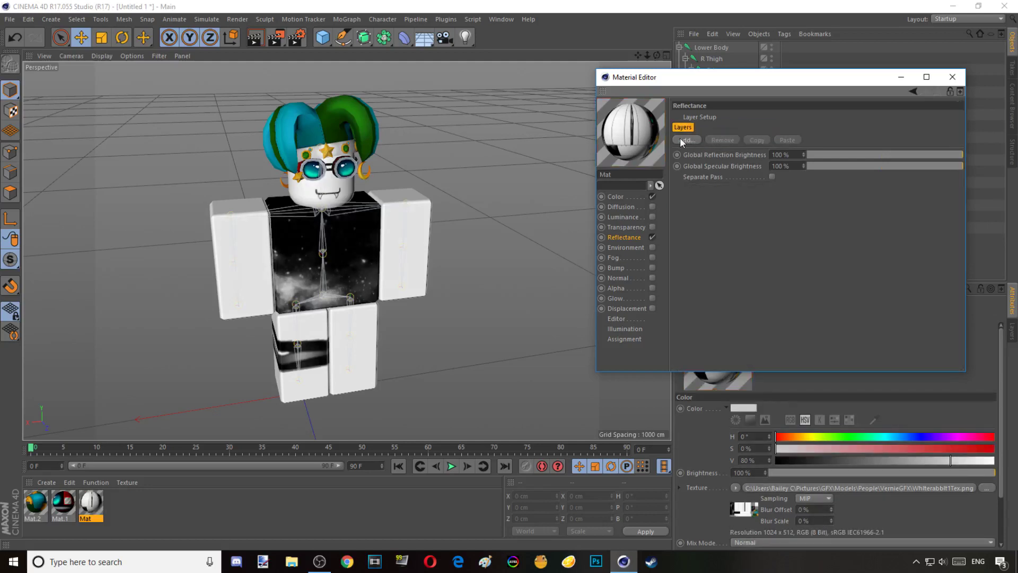
- Add a GGX reflectance layer at 10% to Mat, with global reflection brightness at 99% and global specular brightness at 98%
{"action": "left_click", "coordinate": [681, 139]}
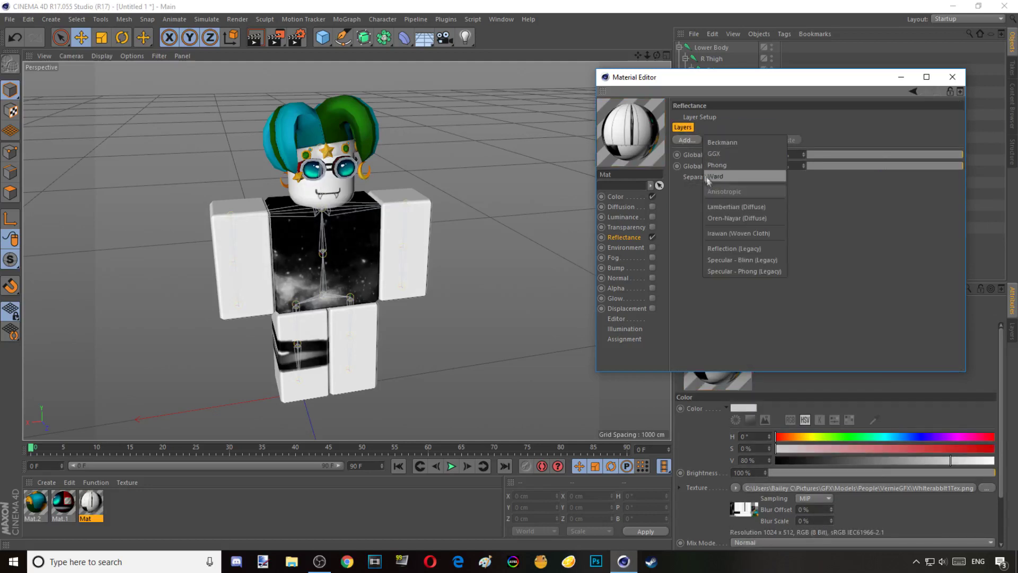
{"action": "left_click", "coordinate": [748, 157]}
{"action": "left_click", "coordinate": [773, 170]}
{"action": "scroll", "coordinate": [773, 170], "scroll_direction": "down", "scroll_amount": 1}
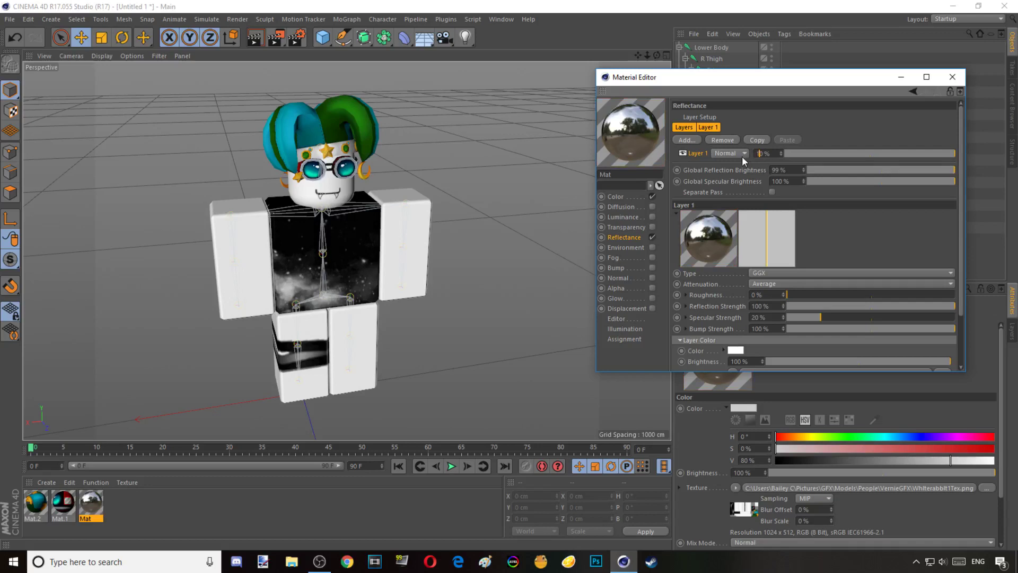
{"action": "key", "text": "Return"}
{"action": "scroll", "coordinate": [823, 183], "scroll_direction": "down", "scroll_amount": 2}
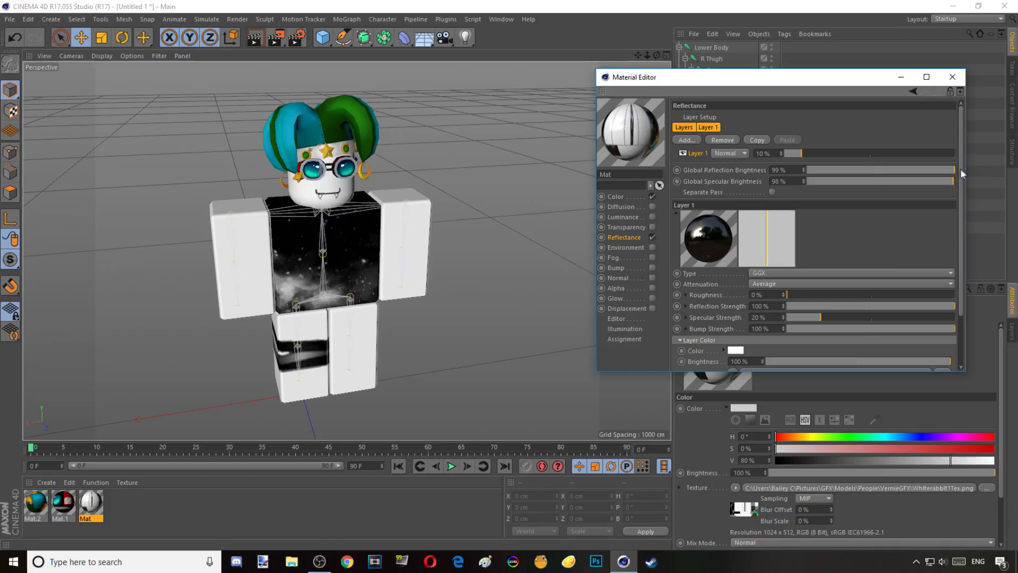
- Load WhIterabbIt3Tex from the Tutorial1 folder as the layer color texture of Mat's reflectance layer, without copying it to the project
{"action": "left_click_drag", "start_coordinate": [963, 183], "coordinate": [962, 247]}
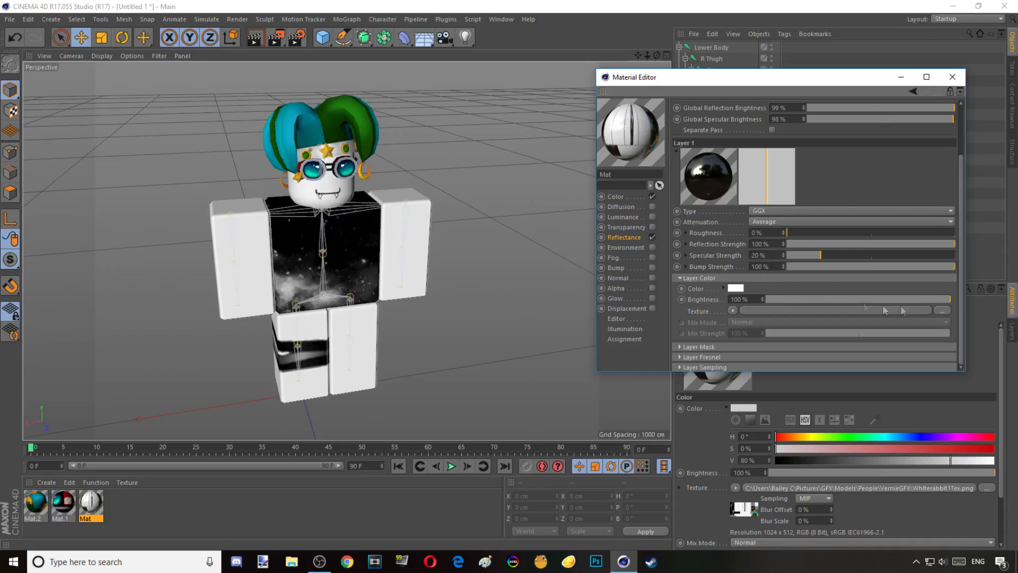
{"action": "left_click", "coordinate": [943, 312]}
{"action": "left_click", "coordinate": [910, 205]}
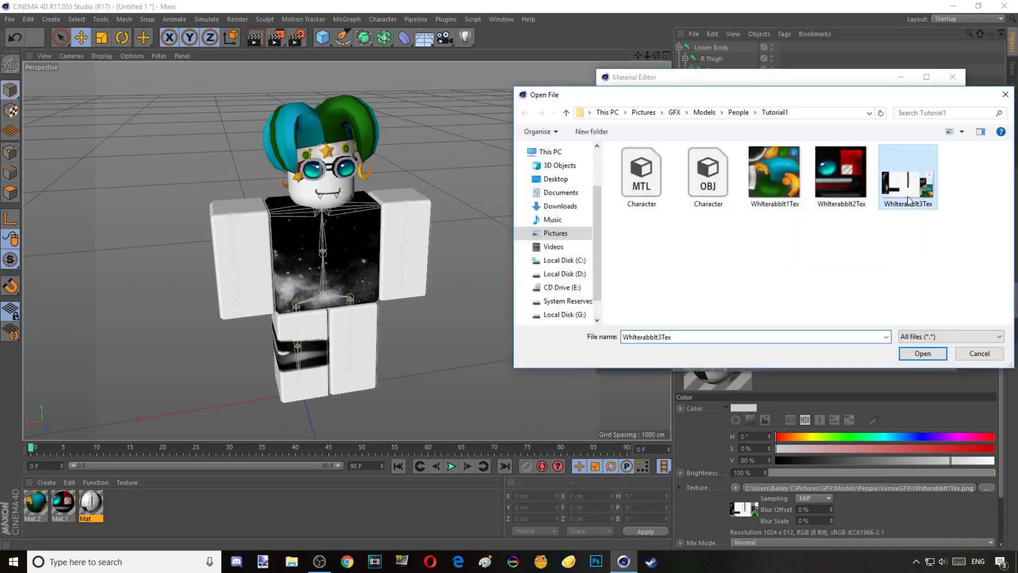
{"action": "left_click", "coordinate": [914, 354]}
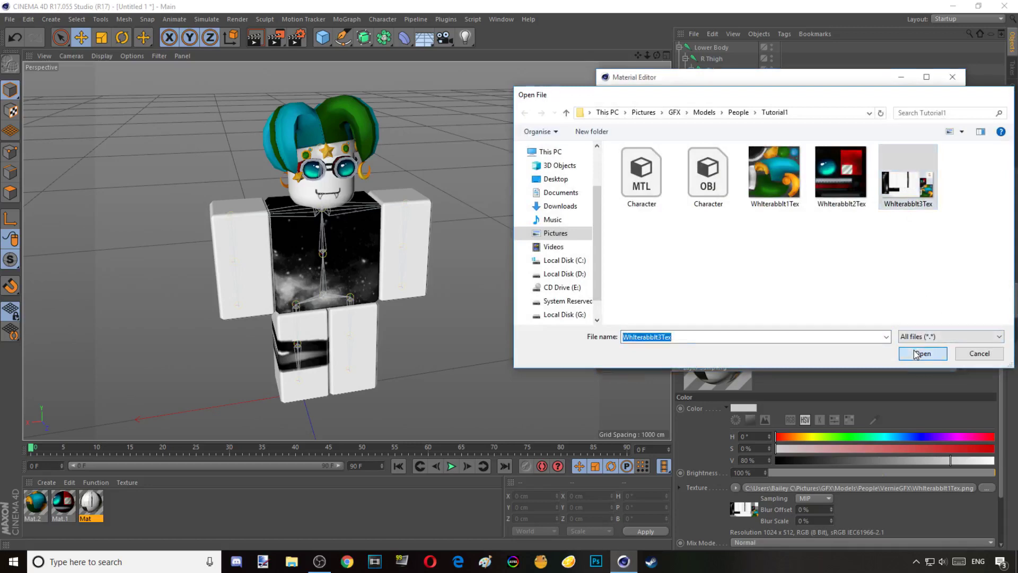
{"action": "left_click", "coordinate": [573, 319]}
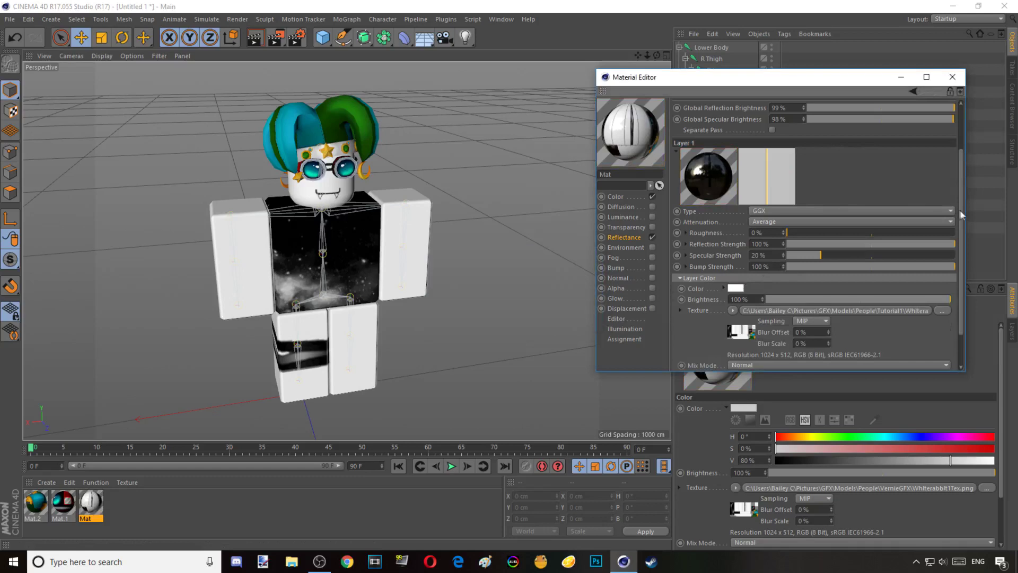
{"action": "scroll", "coordinate": [965, 222], "scroll_direction": "up", "scroll_amount": 3}
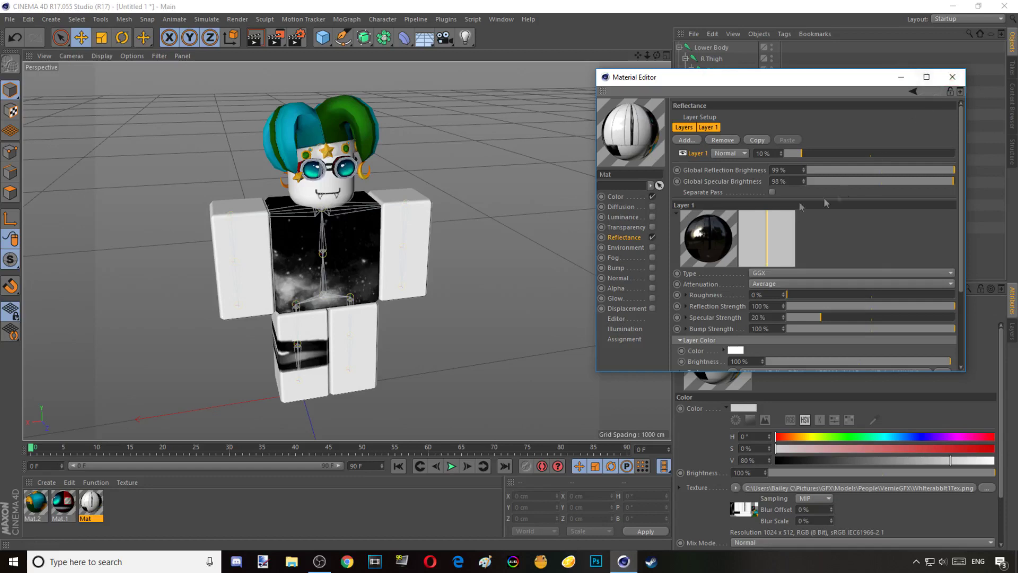
- Enable the bump channel on Mat and load WhIterabbIt3Tex as its texture, declining the project copy
{"action": "left_click", "coordinate": [615, 268]}
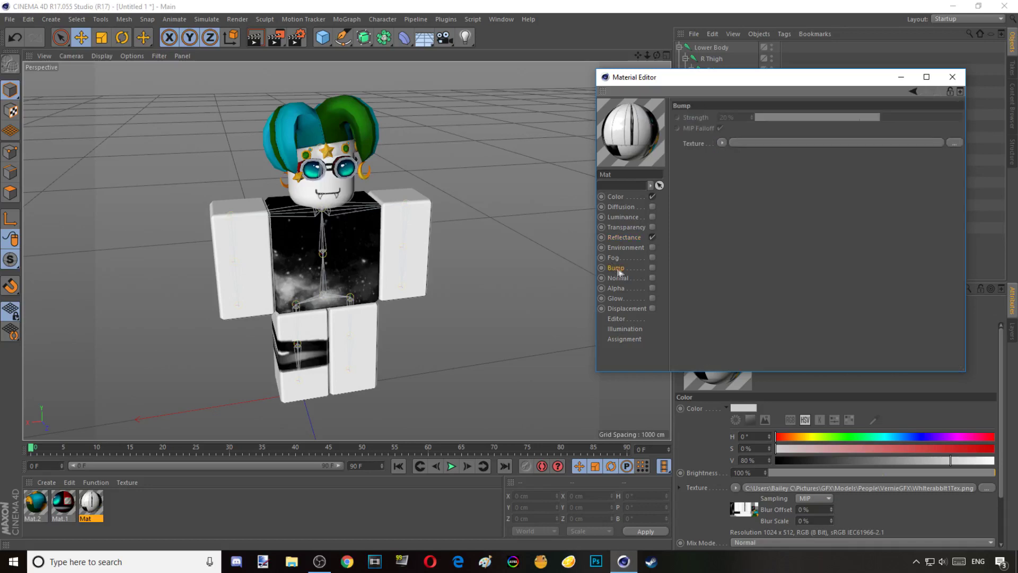
{"action": "left_click", "coordinate": [653, 267]}
{"action": "left_click", "coordinate": [959, 142]}
{"action": "left_click", "coordinate": [901, 187]}
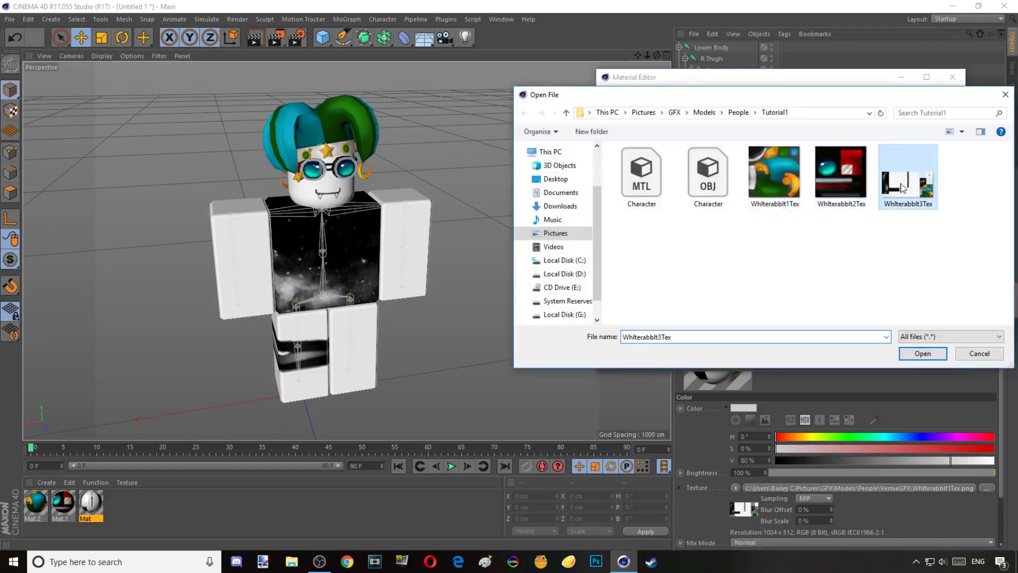
{"action": "left_click", "coordinate": [924, 354]}
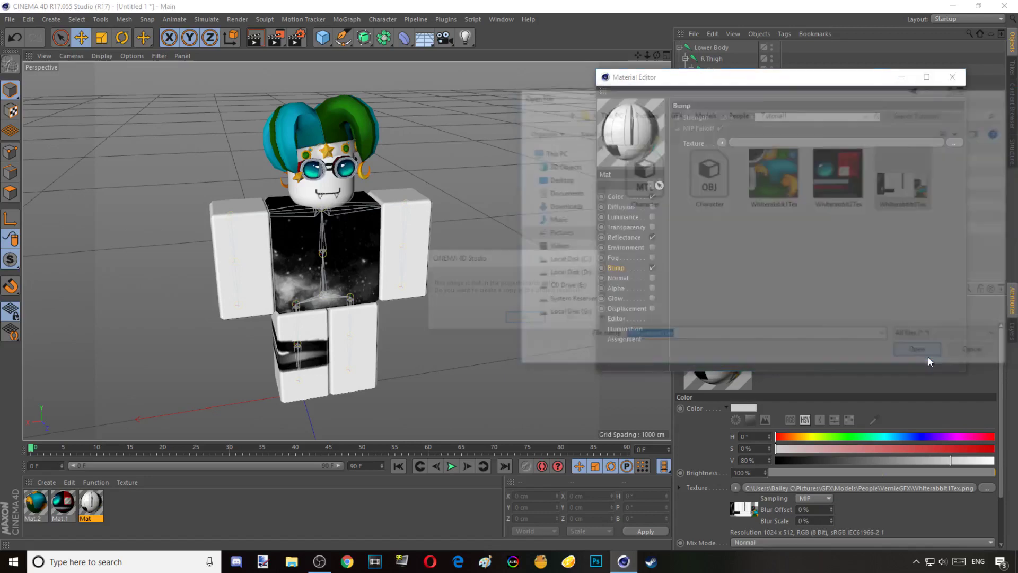
{"action": "left_click", "coordinate": [574, 318]}
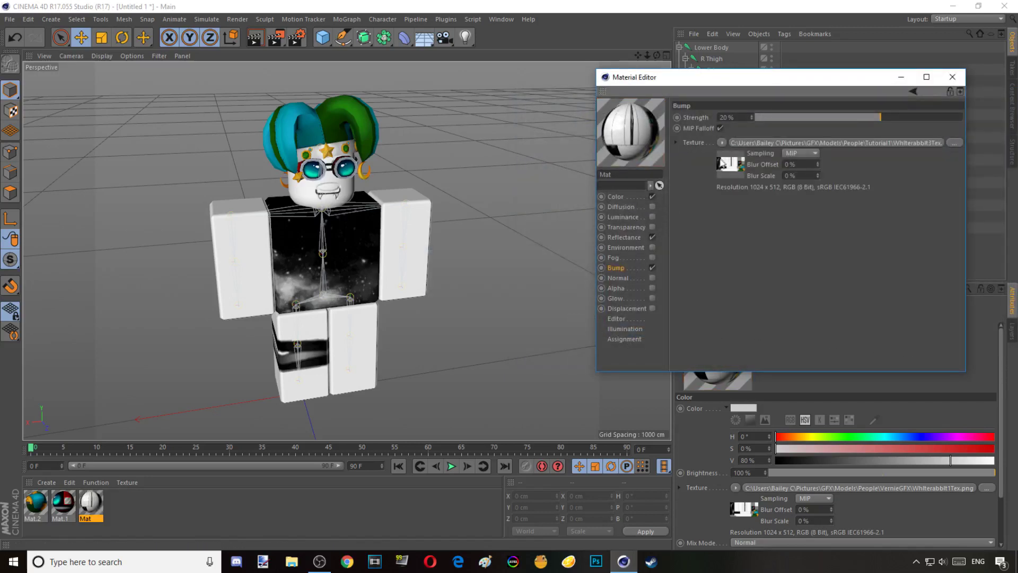
- Replace Mat's bump texture with WhIterabbIt1Tex from the VernieGFX folder, without copying it to the project
{"action": "left_click", "coordinate": [955, 143]}
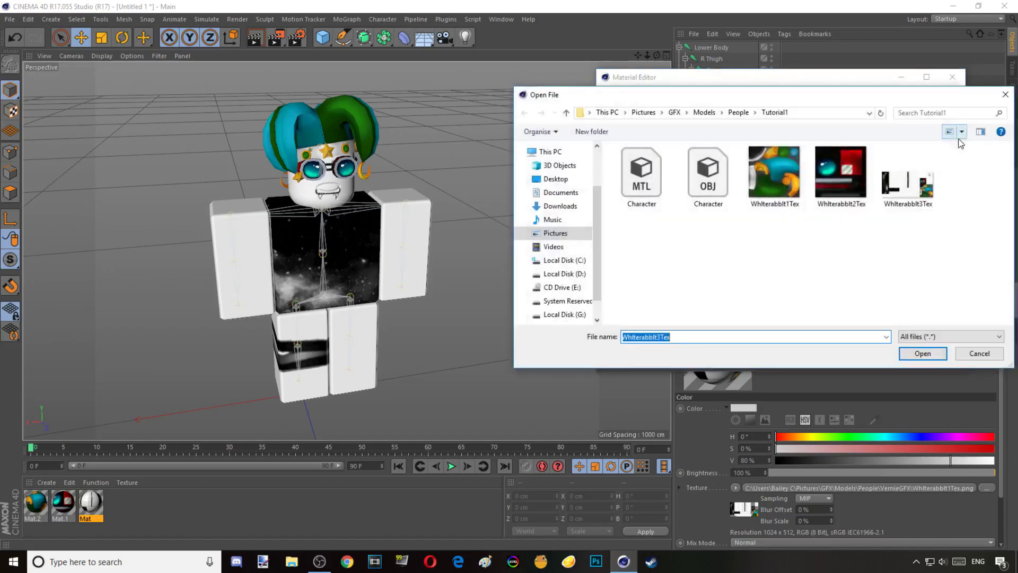
{"action": "left_click", "coordinate": [738, 113]}
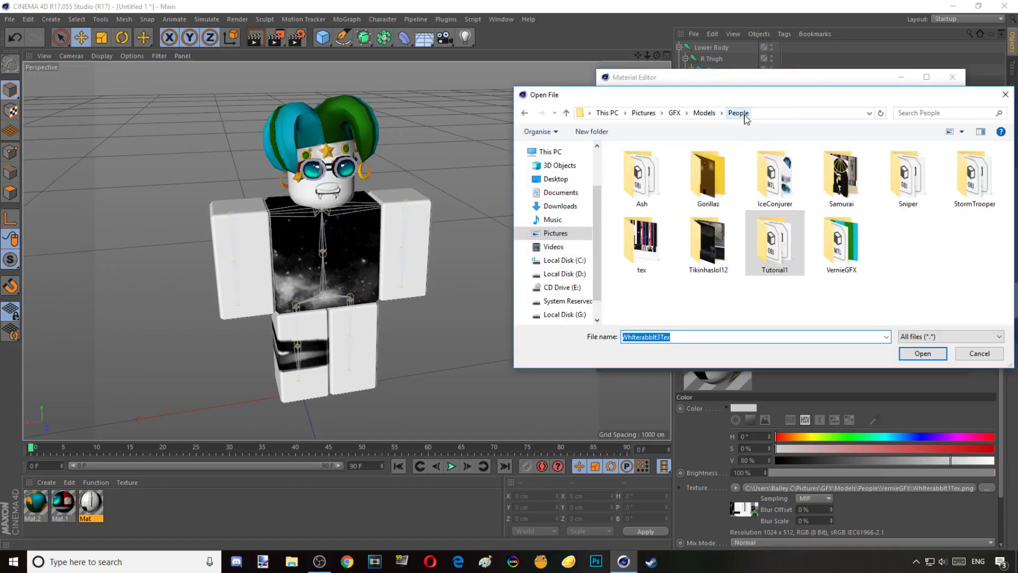
{"action": "left_click", "coordinate": [825, 243]}
{"action": "double_click", "coordinate": [825, 243]}
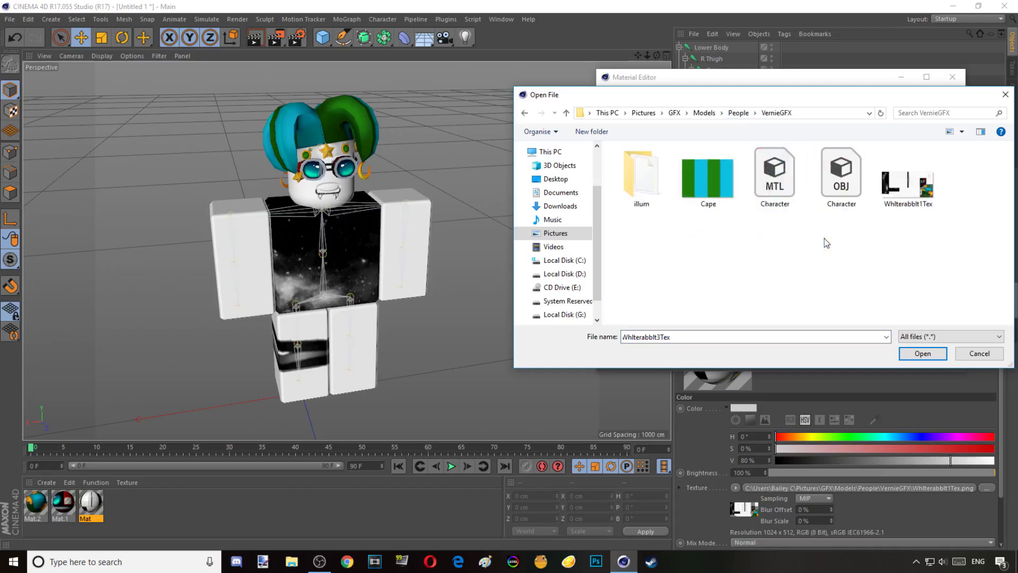
{"action": "left_click", "coordinate": [902, 193]}
{"action": "left_click", "coordinate": [920, 352]}
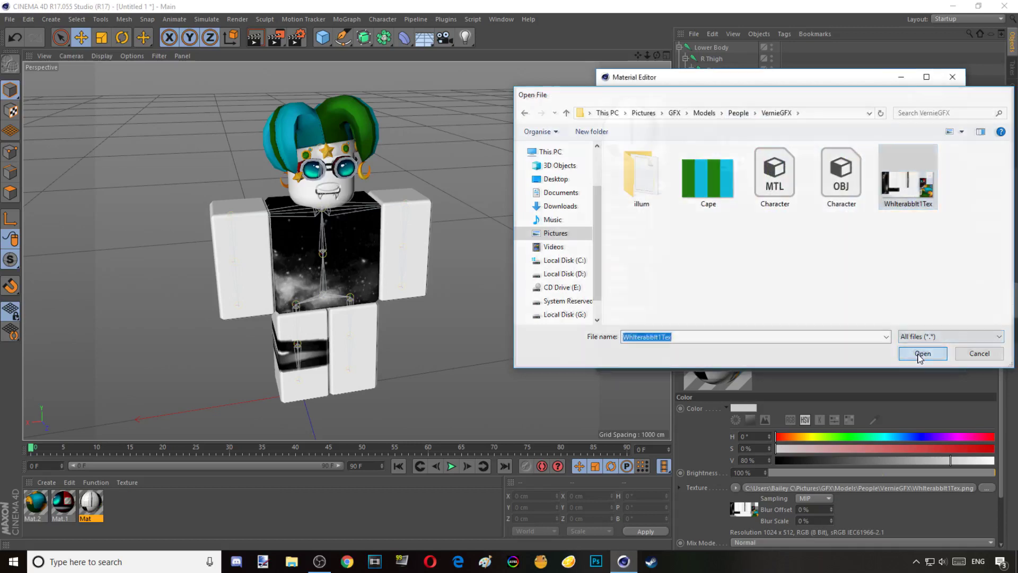
{"action": "left_click", "coordinate": [580, 318]}
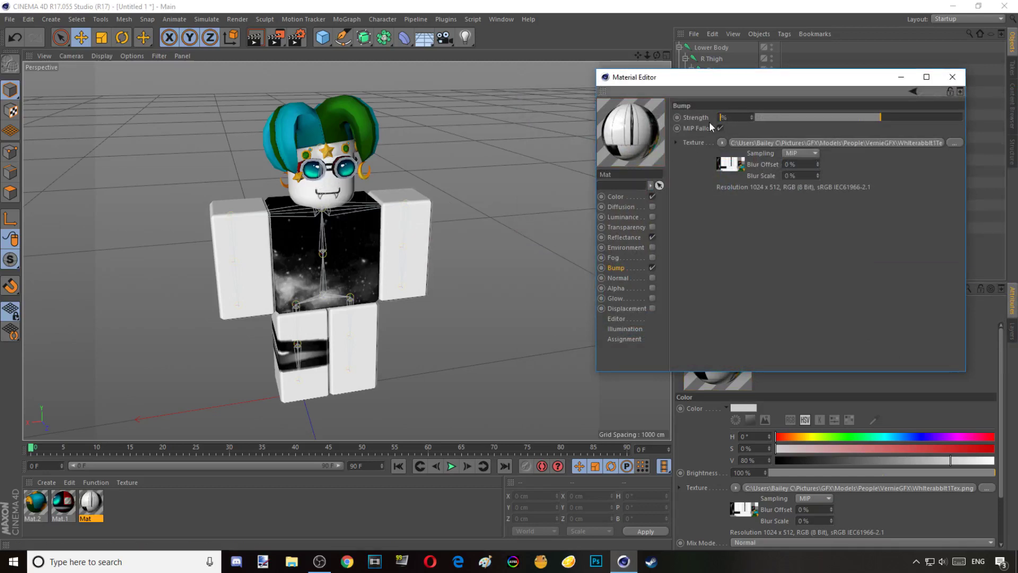
- Set Mat's bump strength to 25% and close the Material Editor
{"action": "type", "text": "5"}
{"action": "key", "text": "Return"}
{"action": "mouse_move", "coordinate": [657, 55]}
{"action": "left_mouse_down"}
{"action": "mouse_move", "coordinate": [737, 24]}
{"action": "mouse_move", "coordinate": [625, 19]}
{"action": "mouse_move", "coordinate": [668, 45]}
{"action": "mouse_move", "coordinate": [657, 55]}
{"action": "left_mouse_up"}
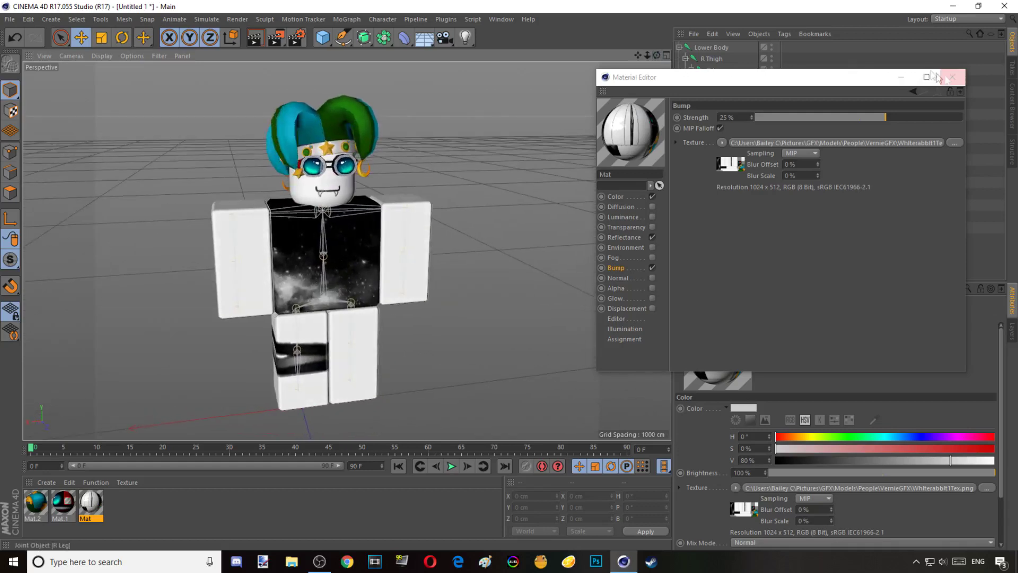
{"action": "left_click", "coordinate": [952, 78]}
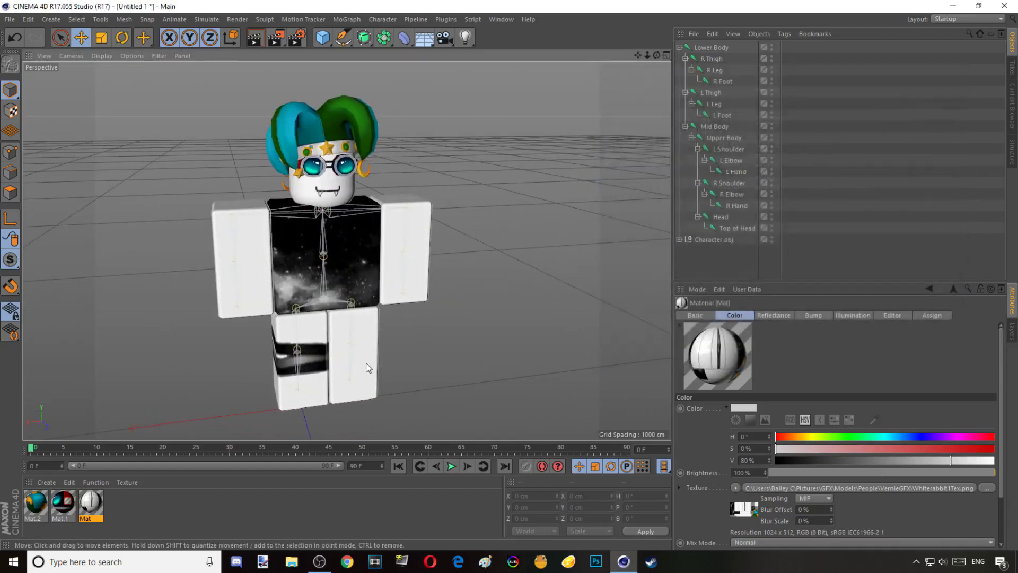
- Turn reflectance back on for the glasses material Mat.1 and remove its Default Specular layer
{"action": "double_click", "coordinate": [62, 503]}
{"action": "left_click_drag", "start_coordinate": [373, 77], "coordinate": [716, 77]}
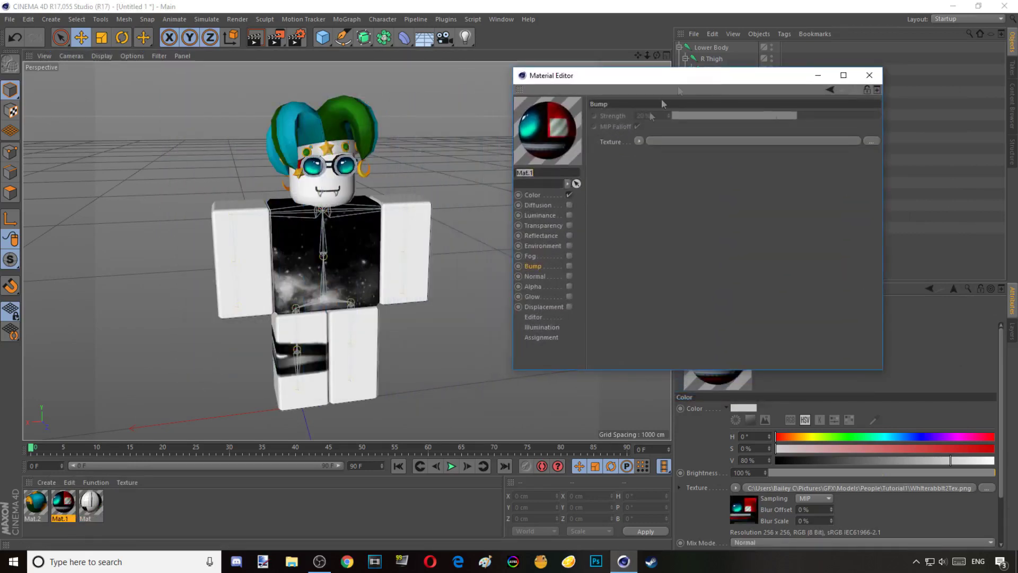
{"action": "left_click", "coordinate": [532, 235]}
{"action": "left_click", "coordinate": [569, 235]}
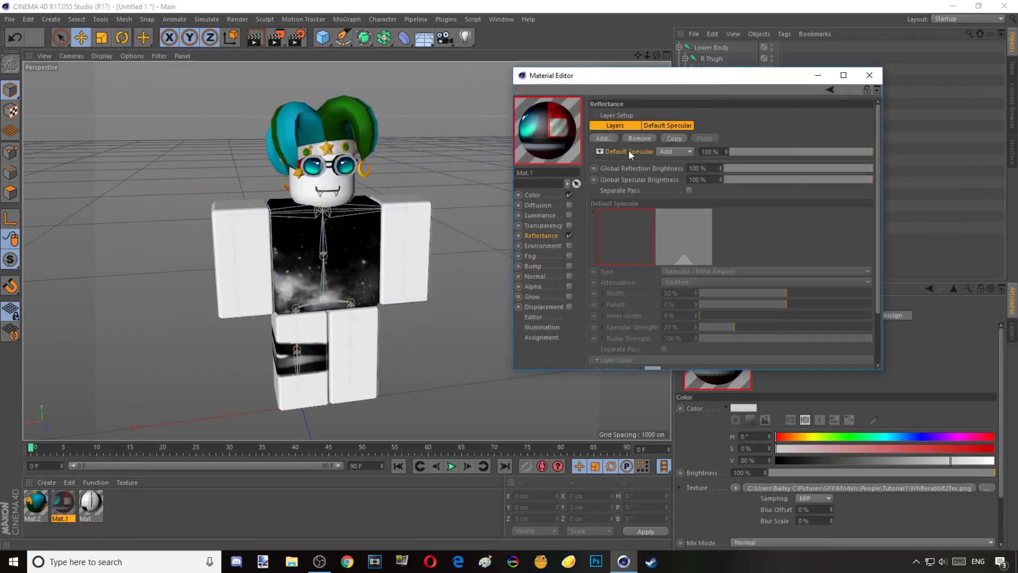
{"action": "key", "text": "Delete"}
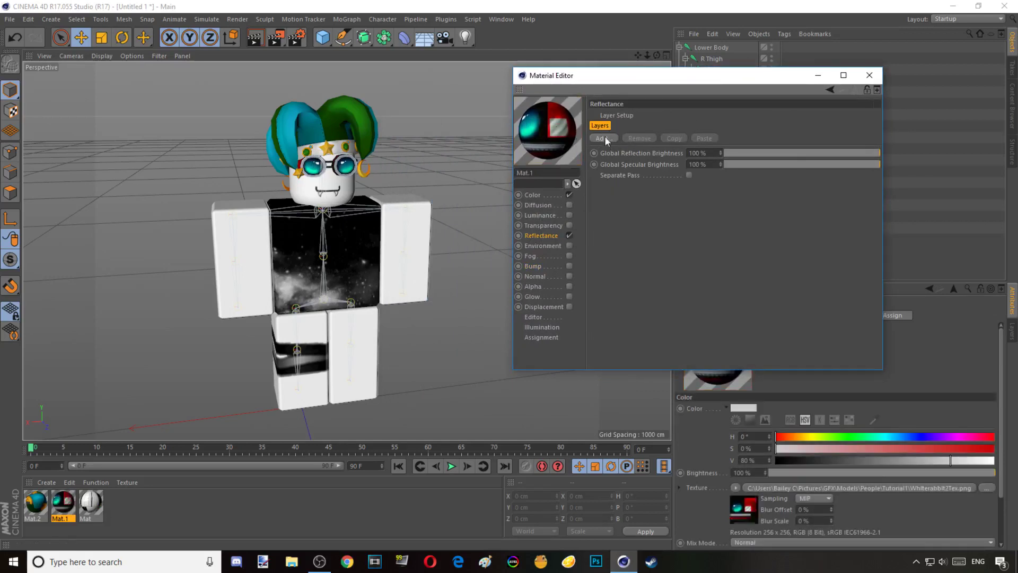
- Add a GGX reflectance layer to Mat.1 and set its layer strength to 40%
{"action": "left_click", "coordinate": [606, 139]}
{"action": "left_click", "coordinate": [648, 154]}
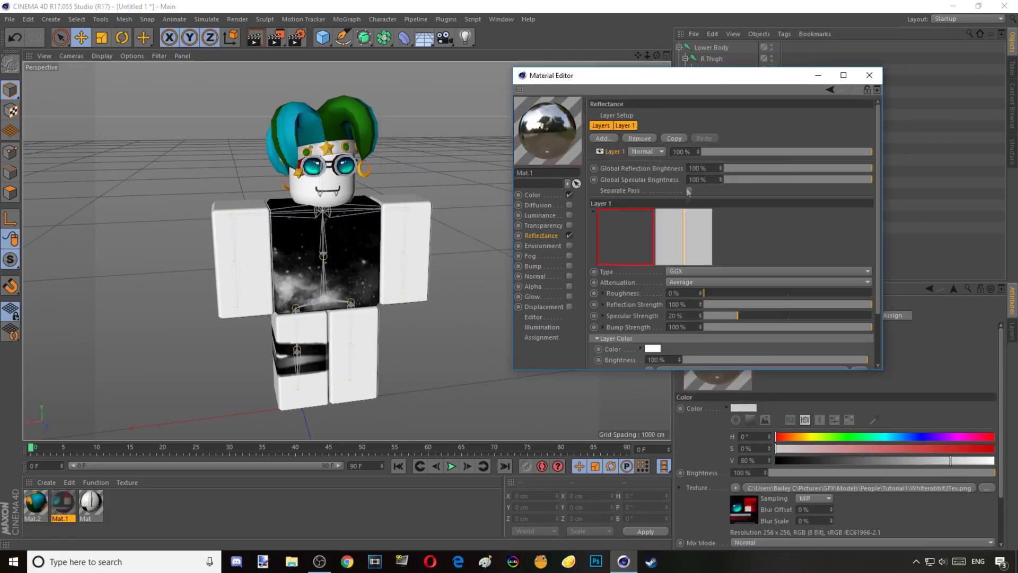
{"action": "scroll", "coordinate": [744, 256], "scroll_direction": "down", "scroll_amount": 2}
{"action": "scroll", "coordinate": [744, 256], "scroll_direction": "up", "scroll_amount": 2}
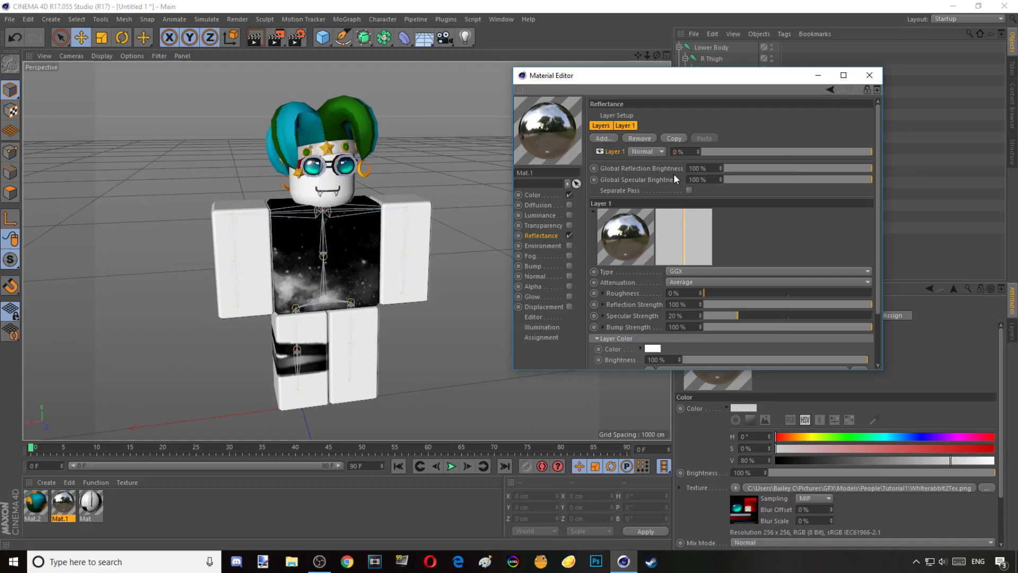
{"action": "key", "text": "Return"}
{"action": "type", "text": "40"}
{"action": "key", "text": "Return"}
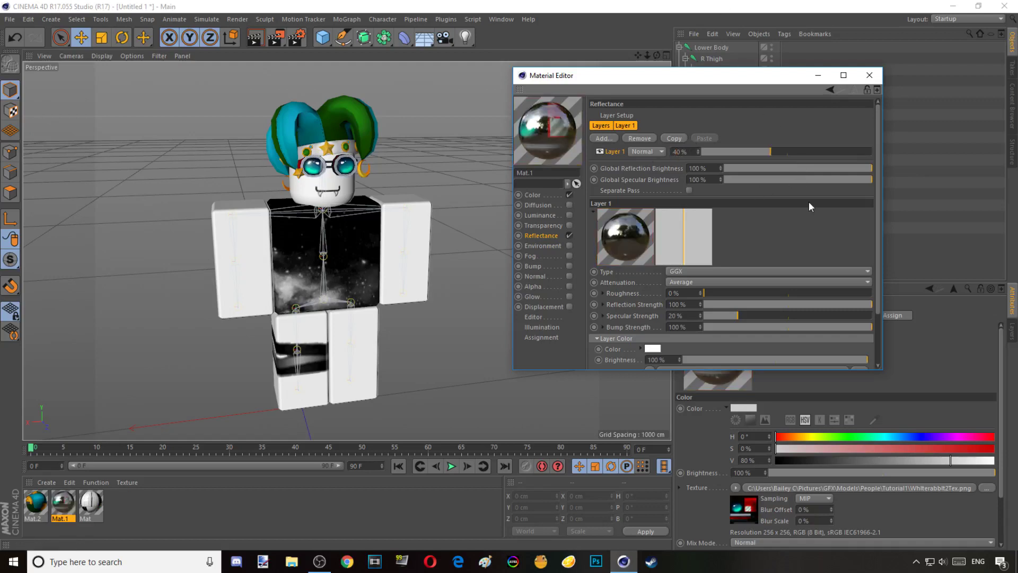
- Set the roughness of Mat.1's GGX layer to 10%
{"action": "scroll", "coordinate": [755, 242], "scroll_direction": "down", "scroll_amount": 3}
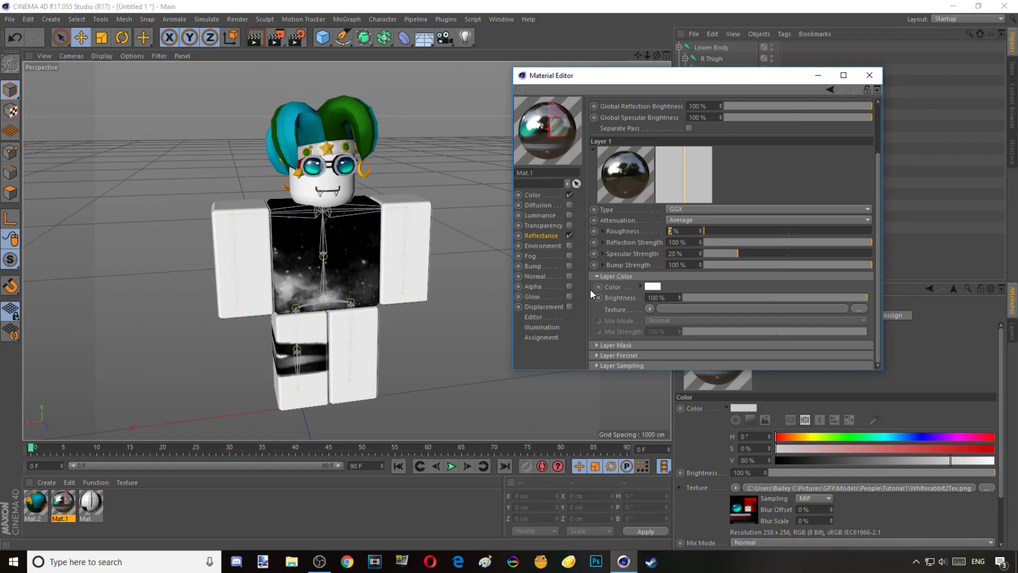
{"action": "type", "text": "10"}
{"action": "key", "text": "Return"}
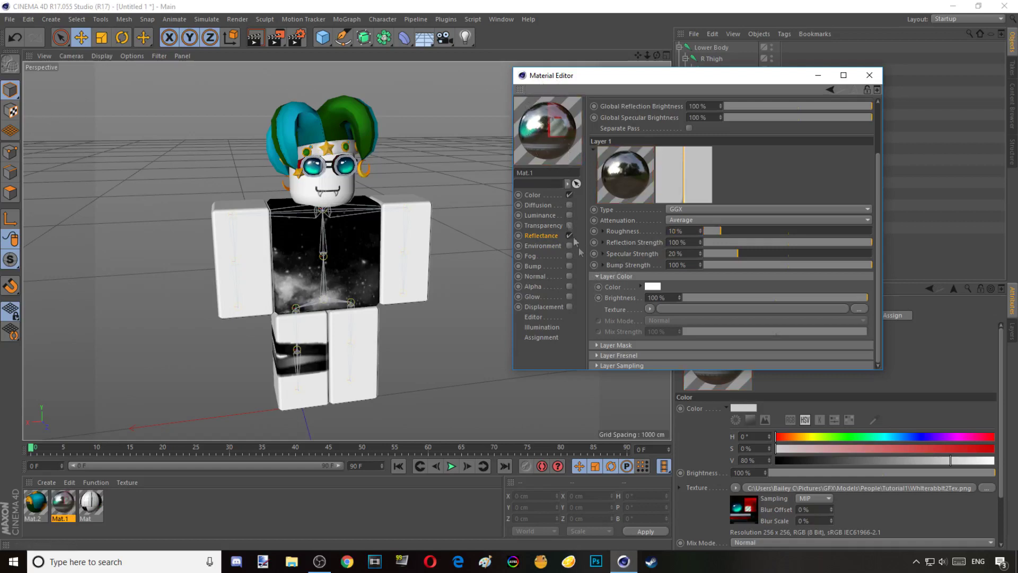
- Load WhIterabbIt2Tex from the Tutorial1 folder as the layer color texture of Mat.1's reflectance, declining the project copy
{"action": "left_click", "coordinate": [861, 309]}
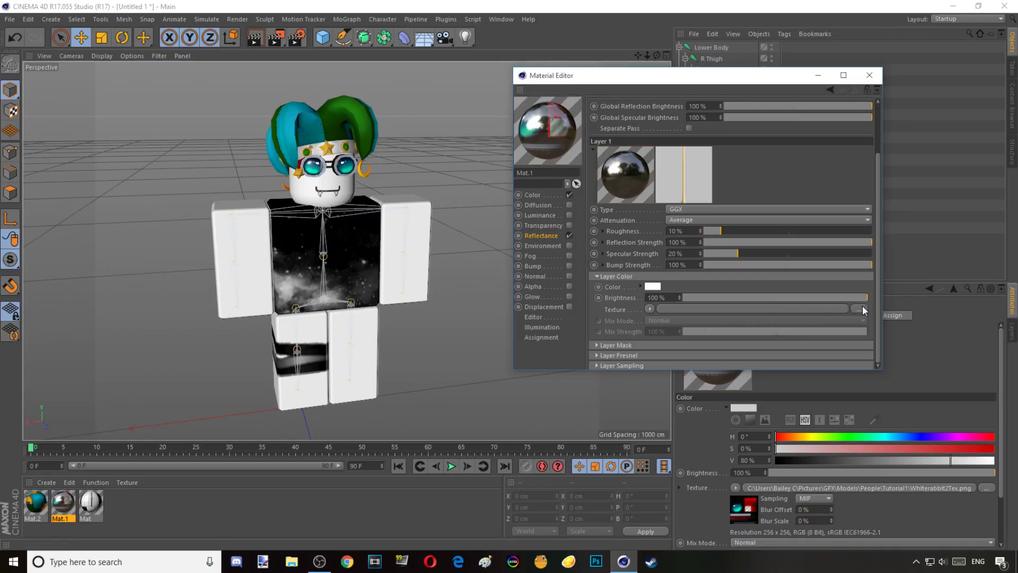
{"action": "left_click", "coordinate": [739, 113]}
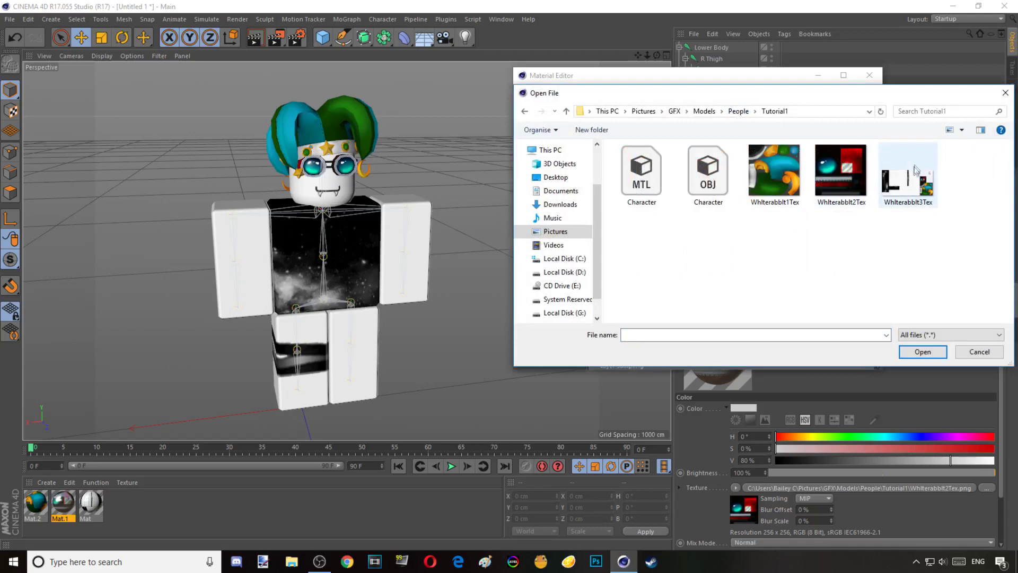
{"action": "left_click", "coordinate": [840, 172]}
{"action": "left_click", "coordinate": [926, 351]}
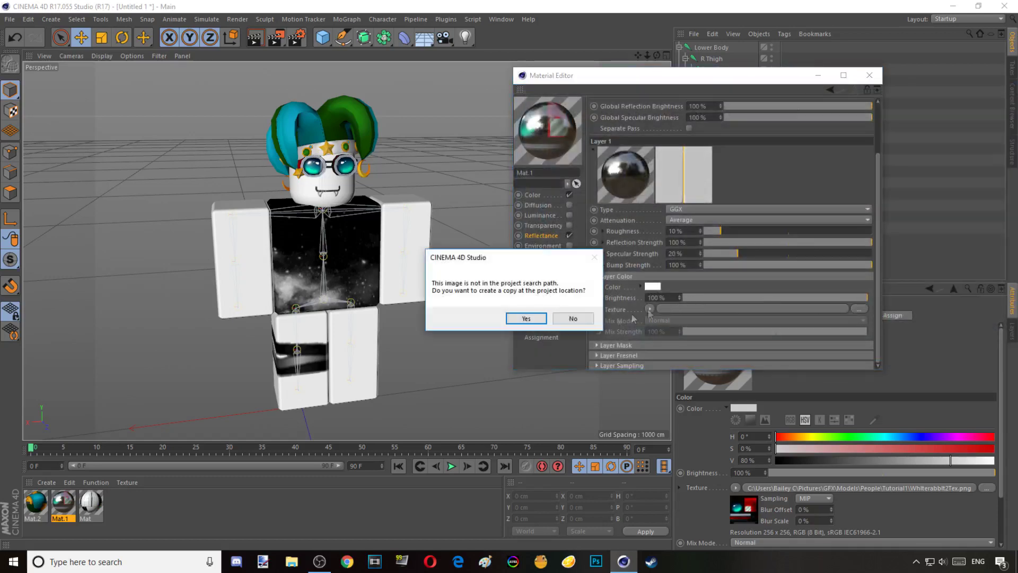
{"action": "left_click", "coordinate": [576, 321]}
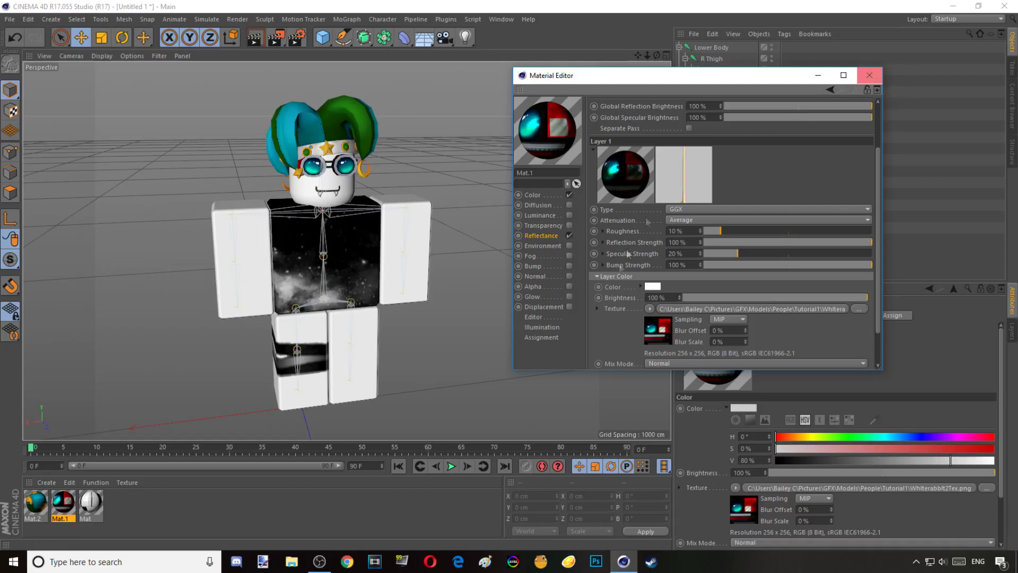
- Enable the bump channel on Mat.1 and load WhIterabbIt2Tex as its texture, without copying it to the project
{"action": "left_click", "coordinate": [539, 269]}
{"action": "left_click", "coordinate": [569, 265]}
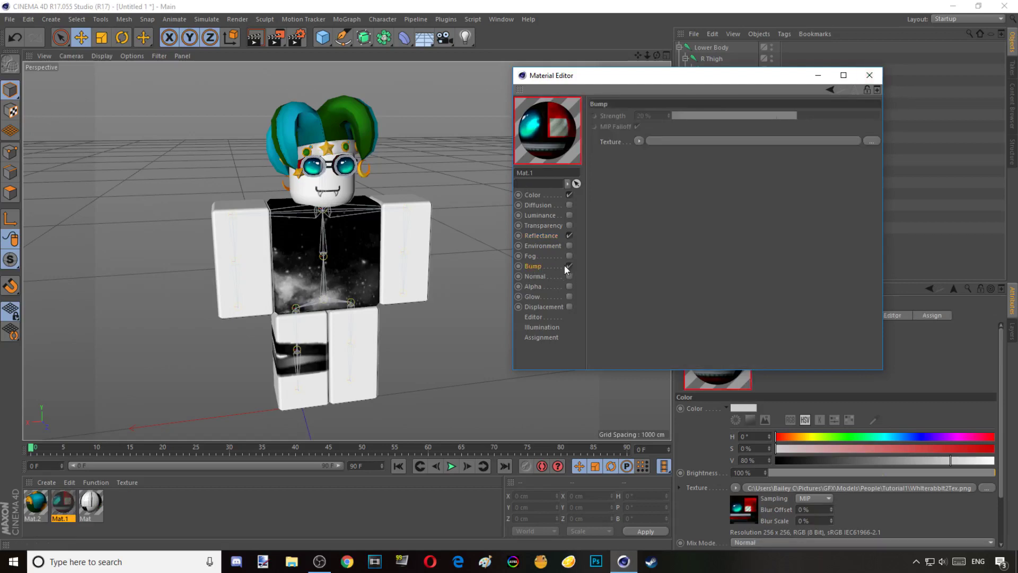
{"action": "left_click", "coordinate": [873, 141]}
{"action": "left_click", "coordinate": [842, 172]}
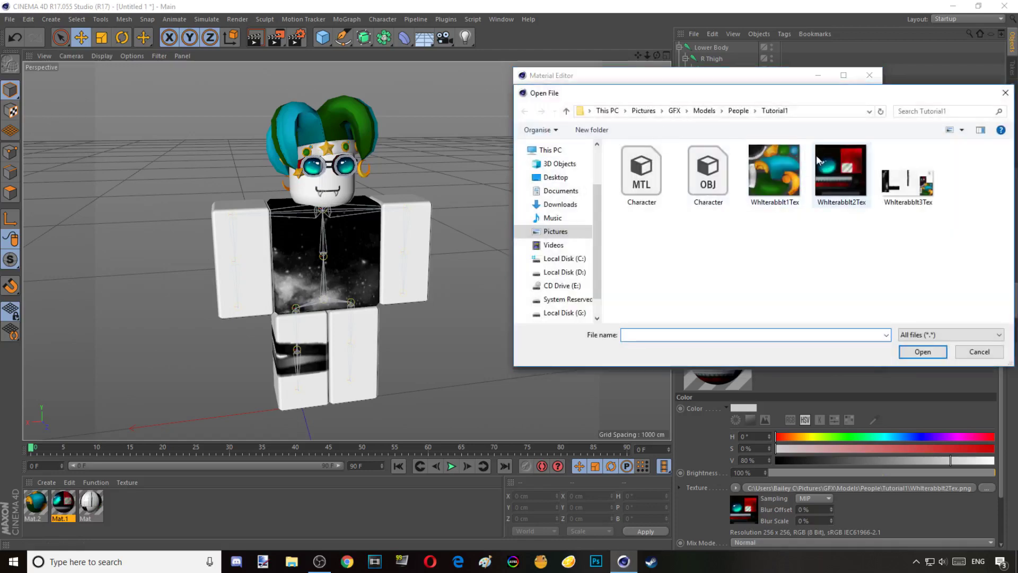
{"action": "left_click", "coordinate": [922, 352]}
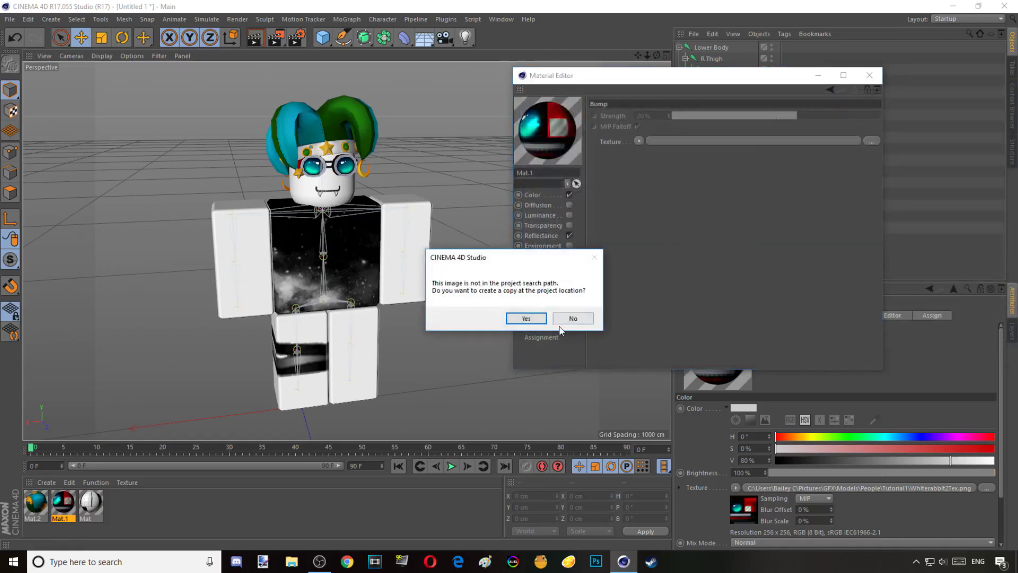
{"action": "left_click", "coordinate": [574, 321]}
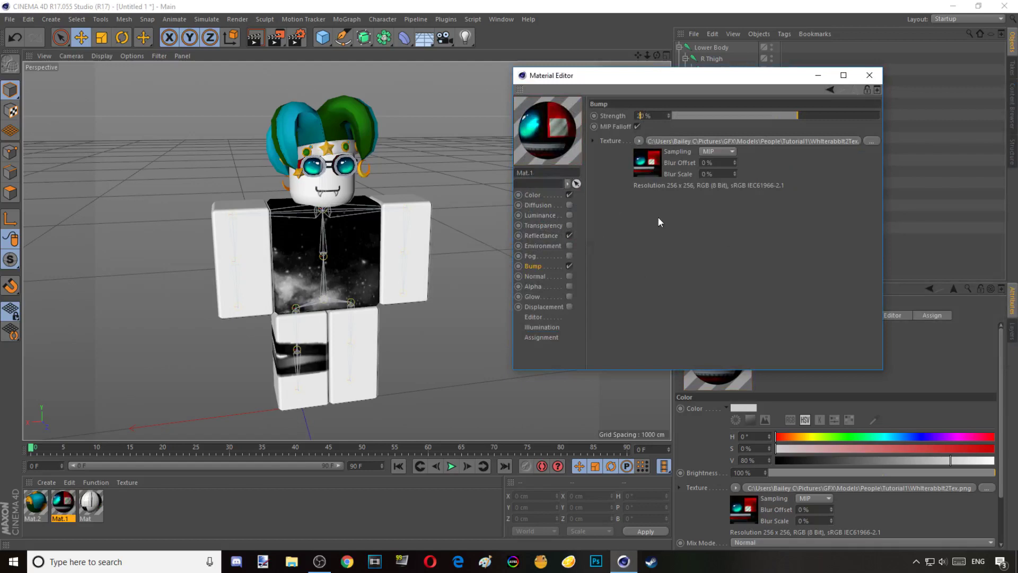
- Set Mat.1's bump strength to 25% and close the Material Editor
{"action": "key", "text": "Delete"}
{"action": "type", "text": "5"}
{"action": "key", "text": "Return"}
{"action": "left_click", "coordinate": [870, 75]}
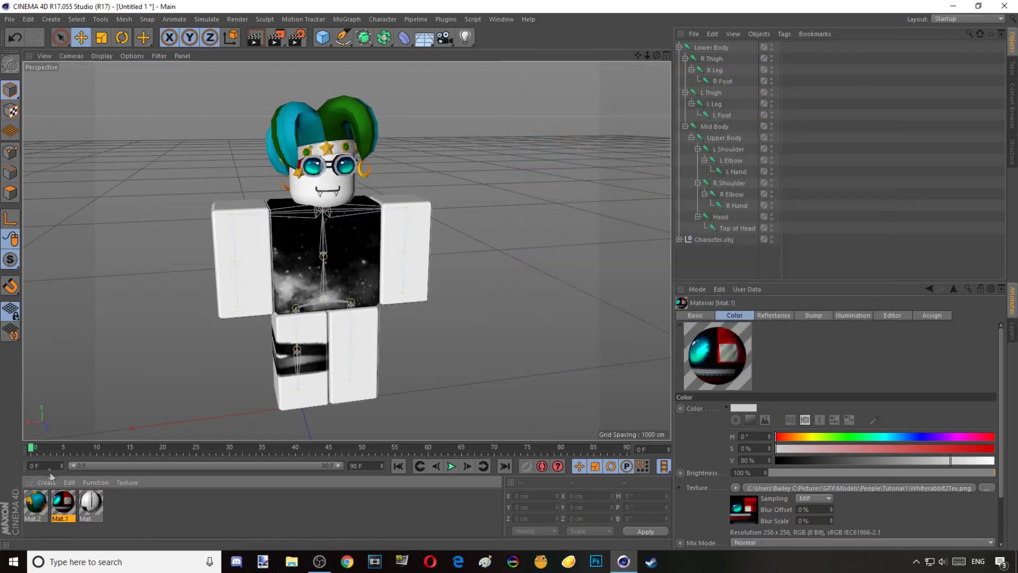
- Select the hat material Mat.2 and look at the character from a lower front angle
{"action": "left_click", "coordinate": [37, 509]}
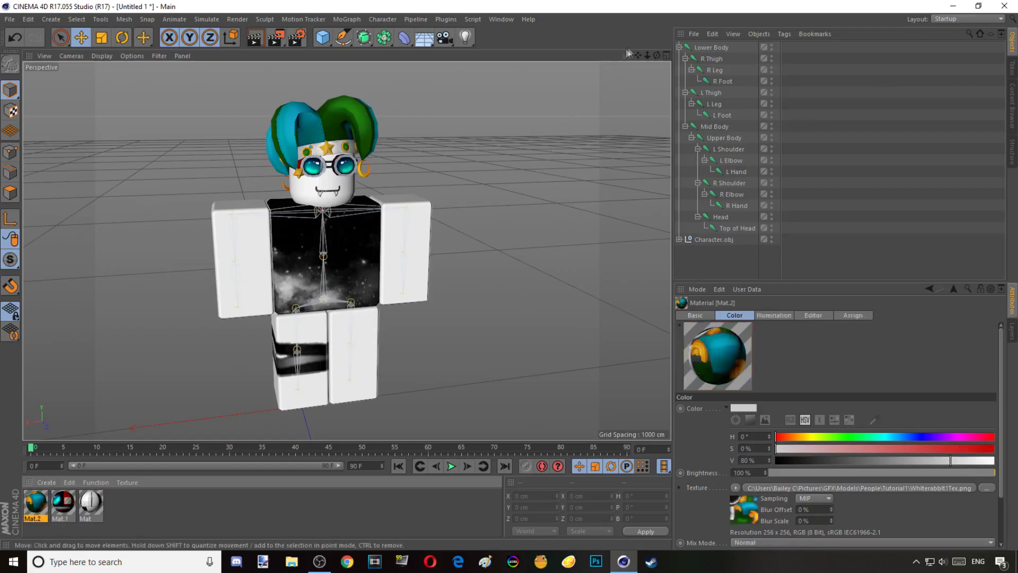
{"action": "left_click_drag", "start_coordinate": [656, 55], "coordinate": [562, 9]}
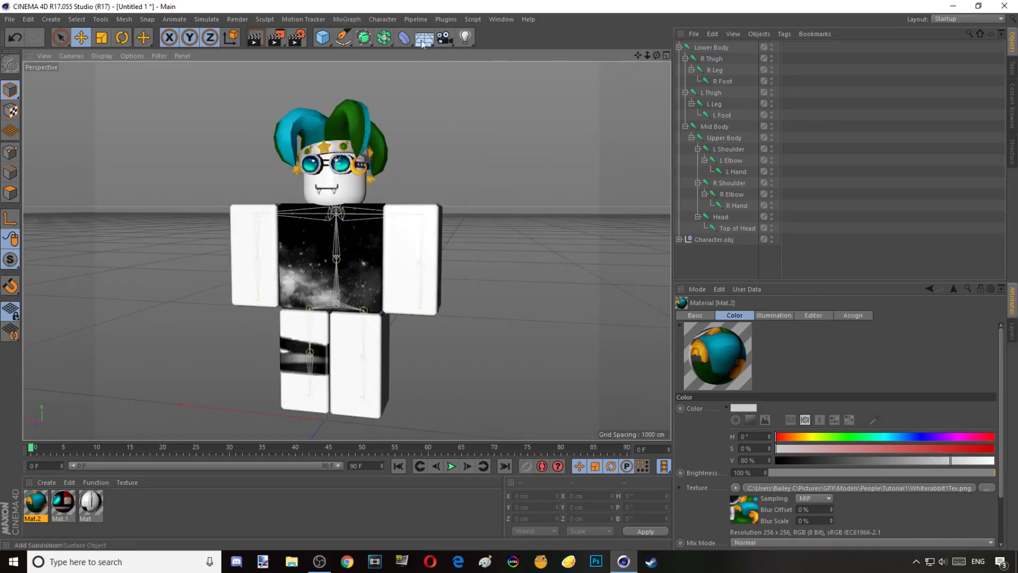
- Place a light and two copies of it around the front of the character, and preview the lighting with a viewport render
{"action": "left_click", "coordinate": [466, 39]}
{"action": "left_click", "coordinate": [501, 54]}
{"action": "left_click_drag", "start_coordinate": [317, 423], "coordinate": [298, 143]}
{"action": "key", "text": "ctrl+c"}
{"action": "key", "text": "ctrl+v"}
{"action": "key", "text": "ctrl+c"}
{"action": "key", "text": "ctrl+v"}
{"action": "left_click_drag", "start_coordinate": [214, 176], "coordinate": [361, 197]}
{"action": "left_click", "coordinate": [489, 182]}
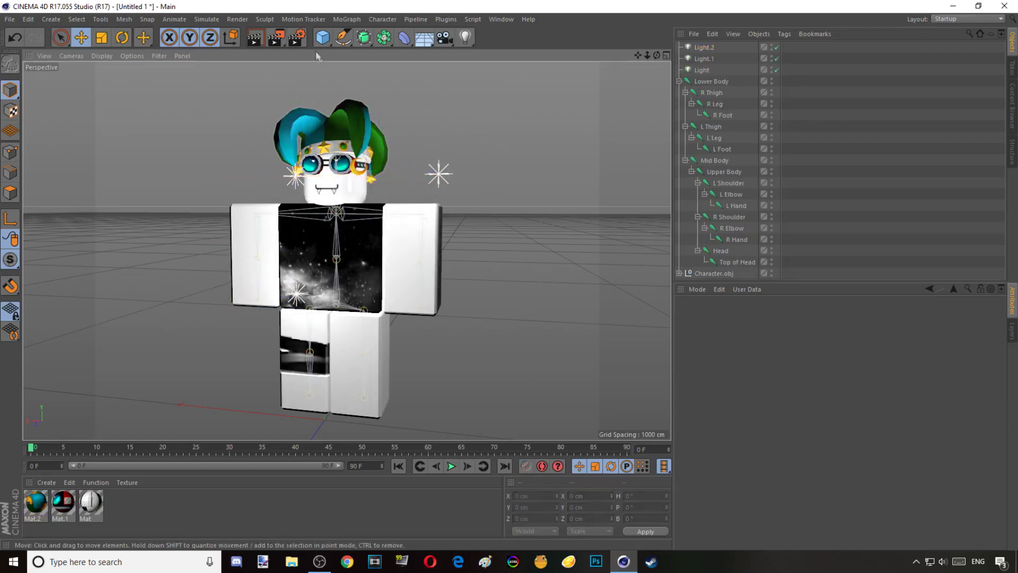
{"action": "left_click", "coordinate": [247, 42]}
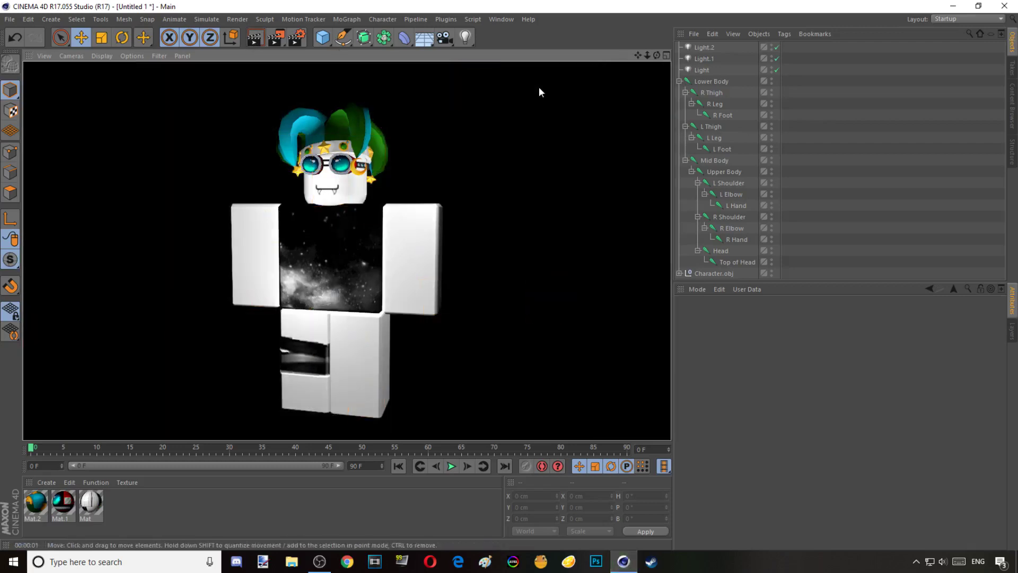
{"action": "left_click", "coordinate": [538, 88]}
- Delete the three lights from around the character
{"action": "left_click_drag", "start_coordinate": [657, 55], "coordinate": [577, 95]}
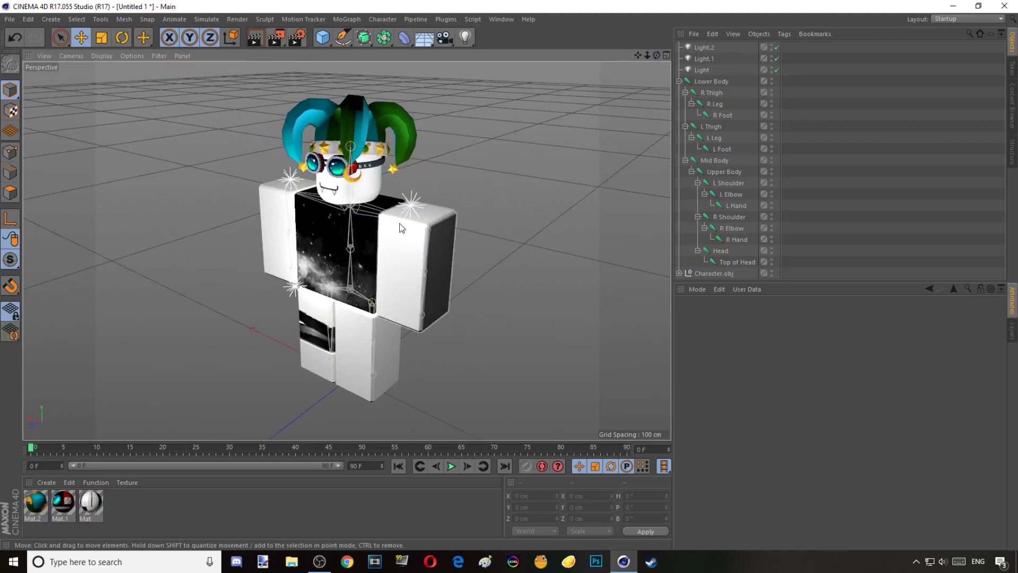
{"action": "left_click", "coordinate": [405, 206]}
{"action": "key", "text": "Delete"}
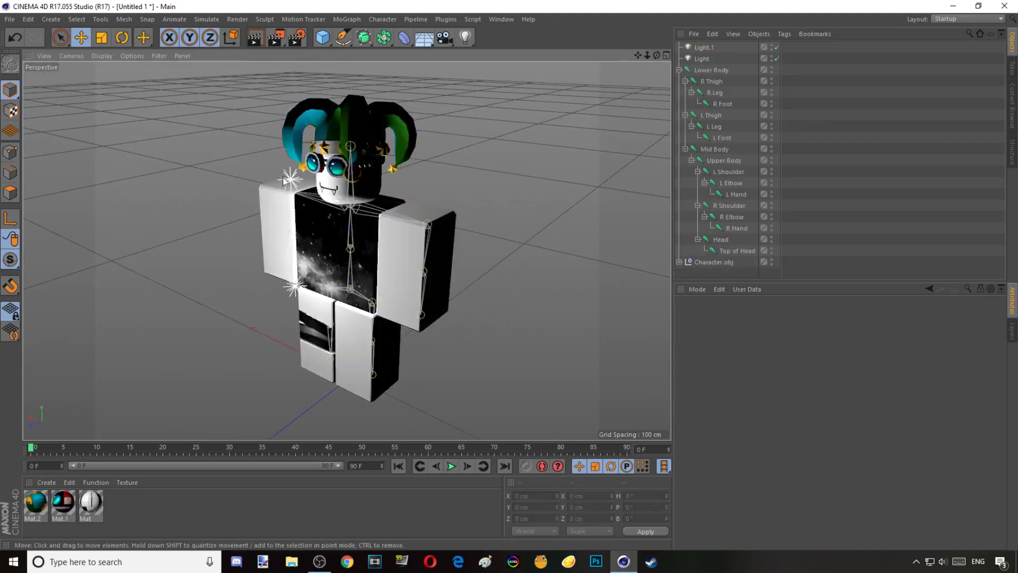
{"action": "left_click", "coordinate": [287, 181]}
{"action": "key", "text": "Delete"}
{"action": "key", "text": "ctrl+z"}
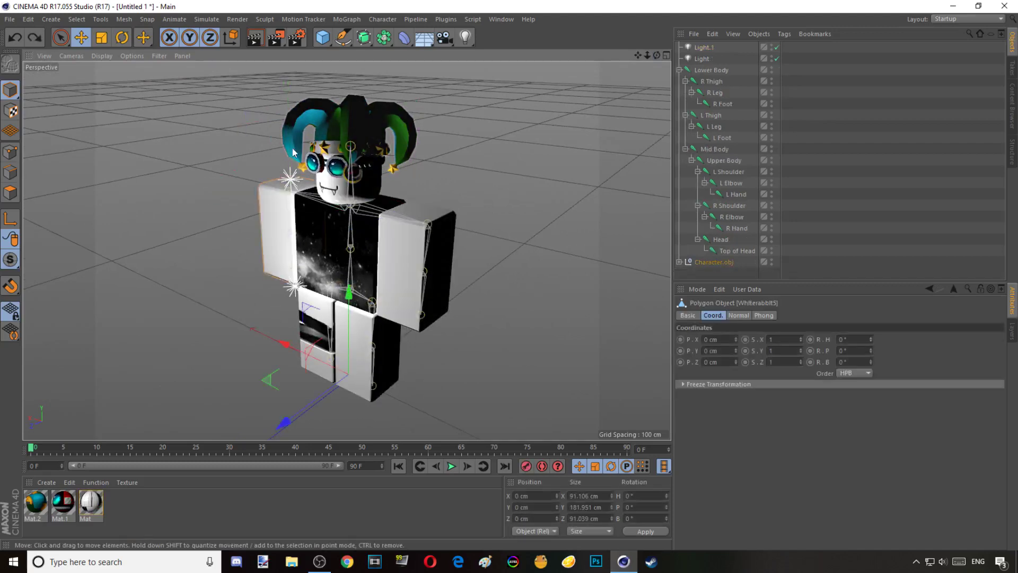
{"action": "left_click", "coordinate": [290, 181]}
{"action": "key", "text": "Delete"}
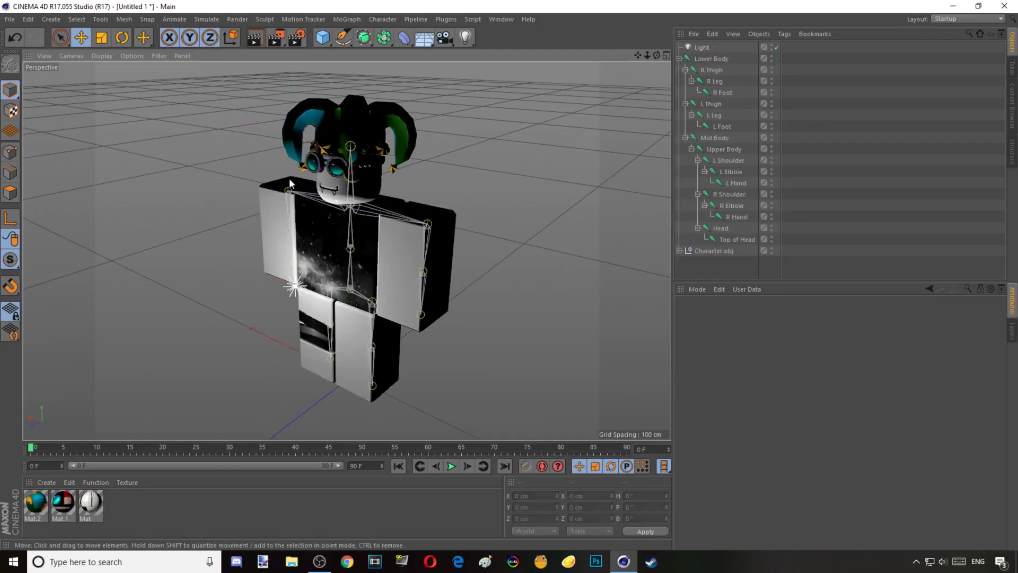
{"action": "left_click", "coordinate": [295, 285]}
{"action": "key", "text": "Delete"}
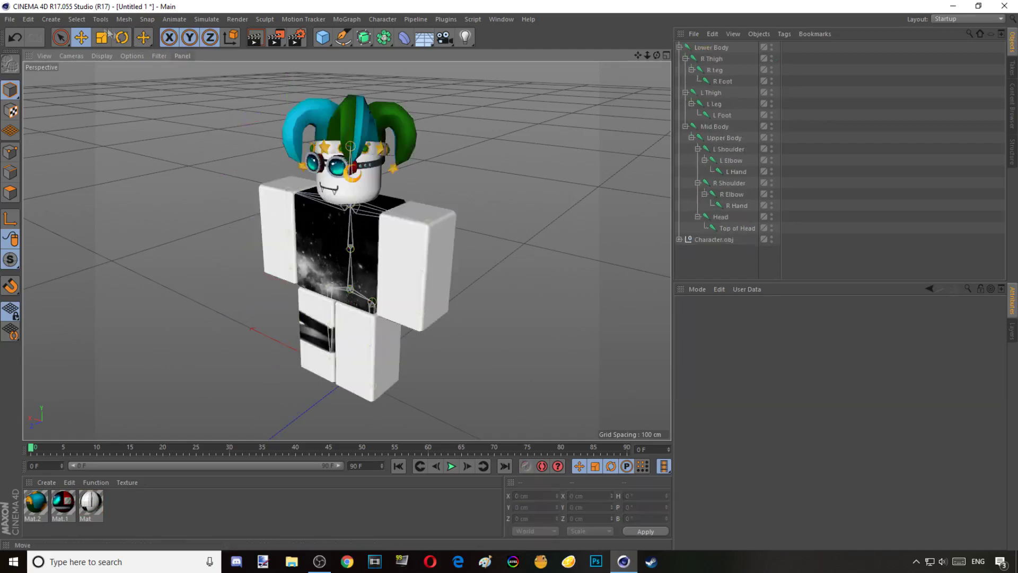
- Add a Physical Sky and rotate its heading to about -147° so the sun lights the character's front
{"action": "left_click", "coordinate": [45, 21]}
{"action": "mouse_move", "coordinate": [53, 112]}
{"action": "left_click", "coordinate": [149, 119]}
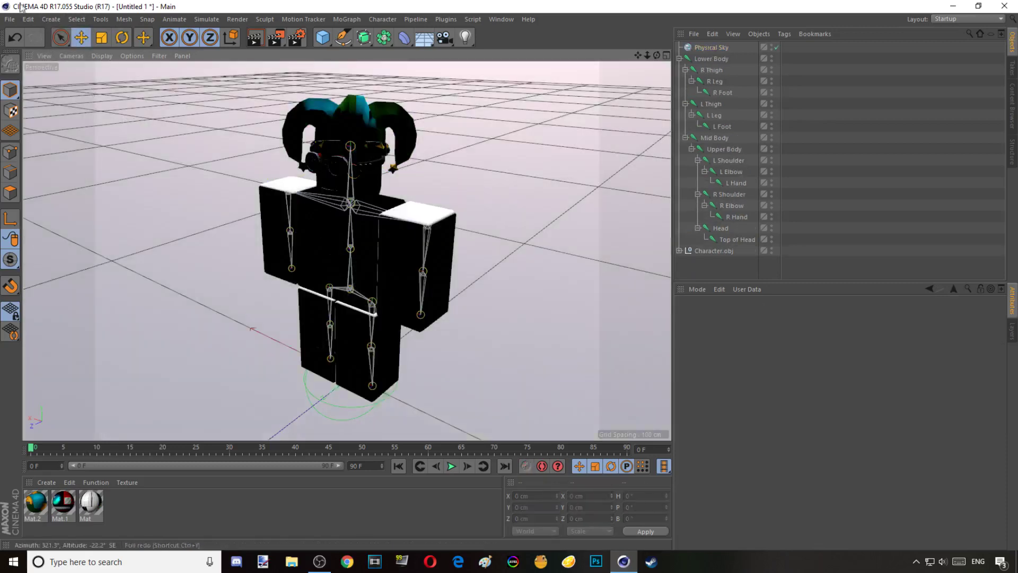
{"action": "left_click", "coordinate": [122, 37]}
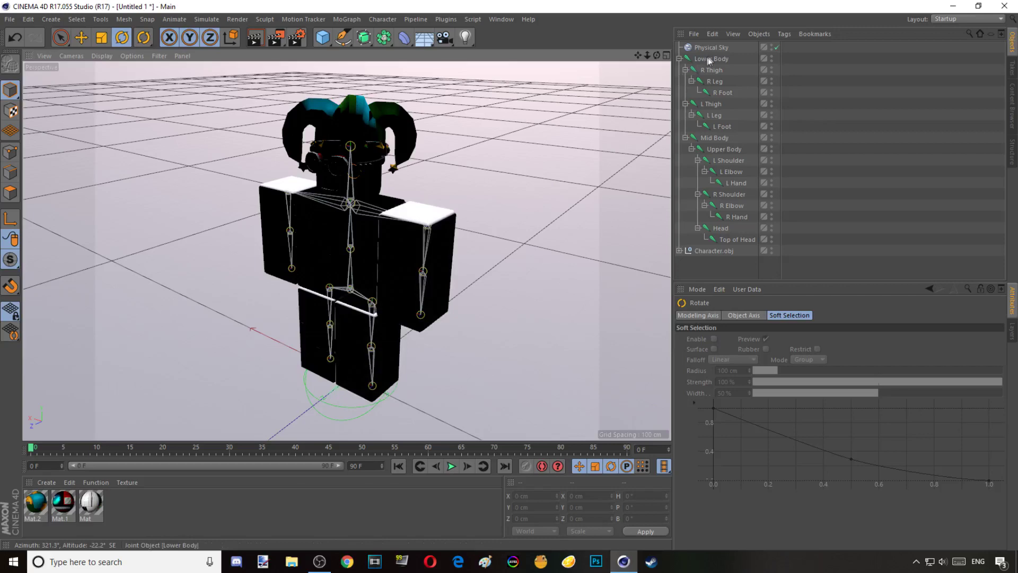
{"action": "left_click", "coordinate": [266, 404]}
{"action": "left_click_drag", "start_coordinate": [266, 405], "coordinate": [309, 228]}
- Start and stop a Picture Viewer render, preview the sky lighting in the viewport instead, and view the character from the front
{"action": "left_click", "coordinate": [277, 37]}
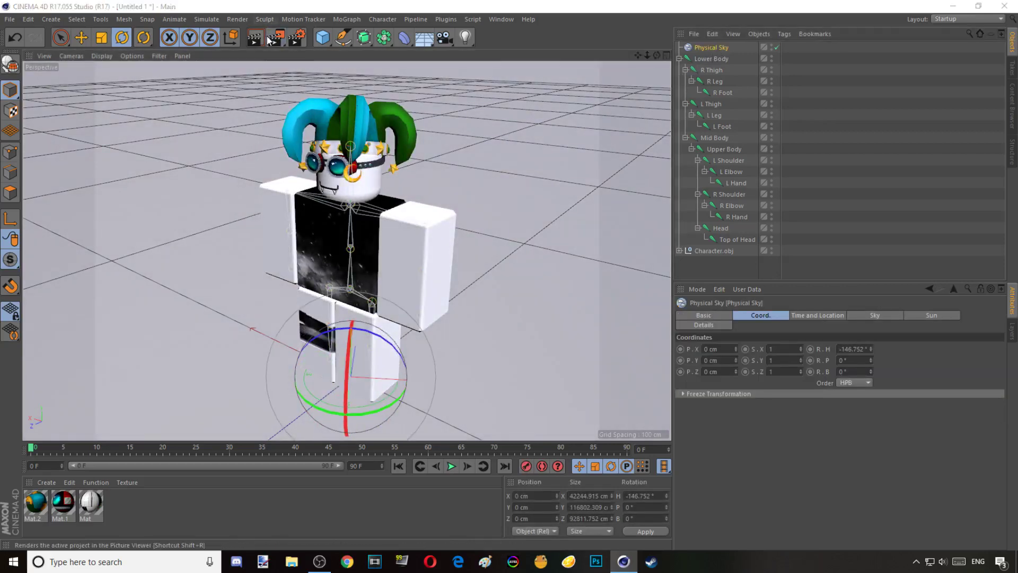
{"action": "left_click", "coordinate": [688, 113]}
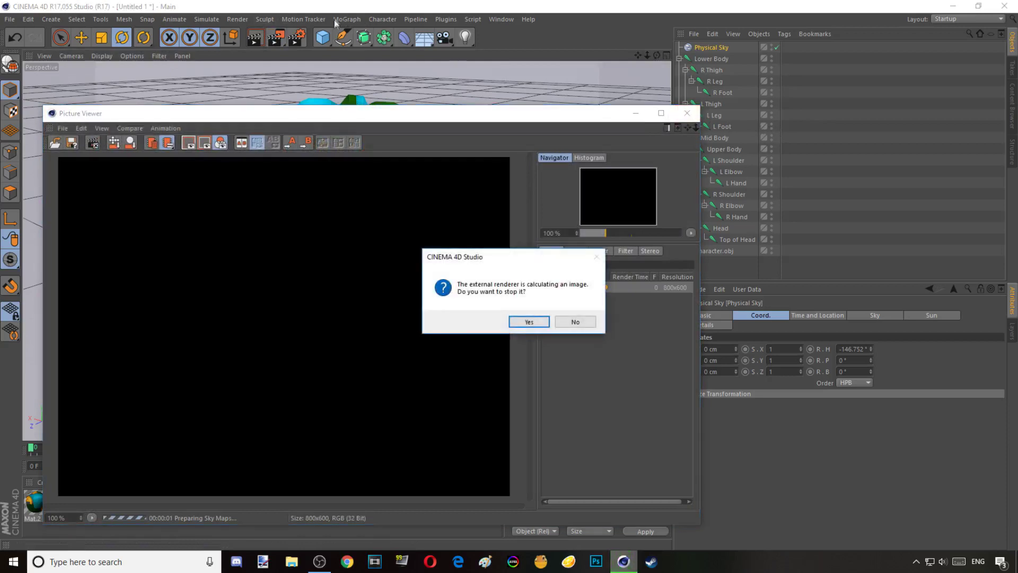
{"action": "left_click", "coordinate": [540, 327]}
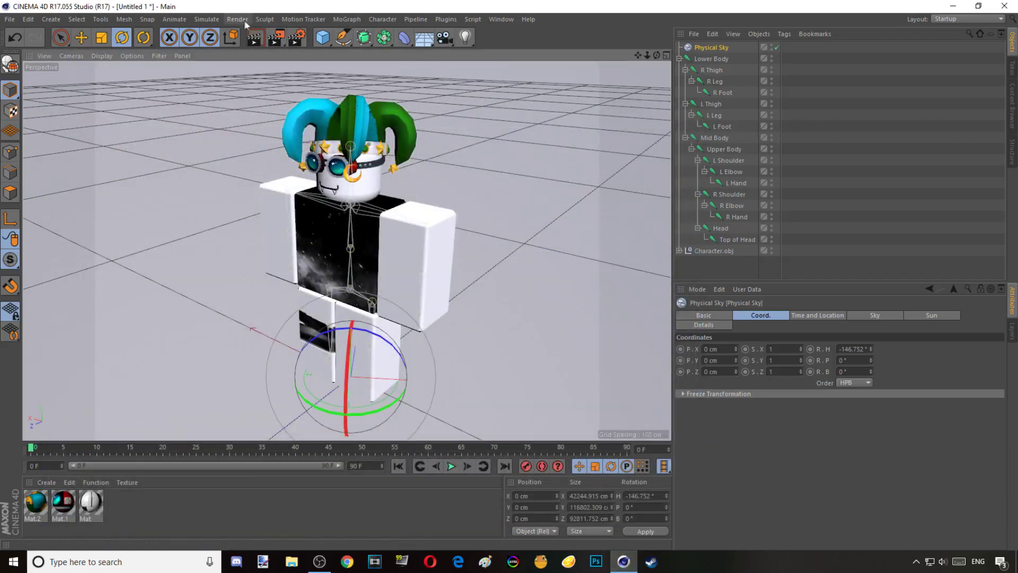
{"action": "key", "text": "ctrl+r"}
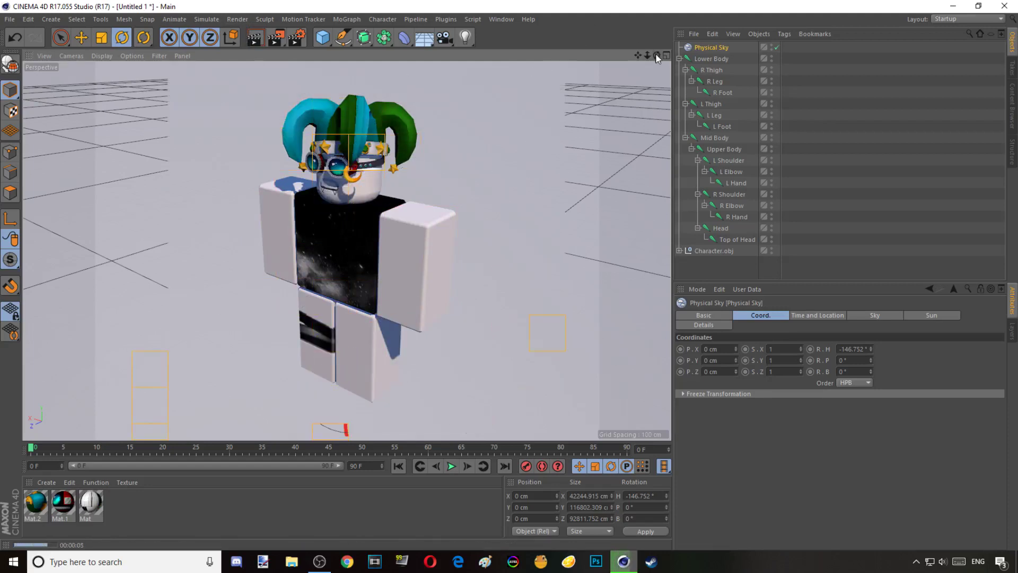
{"action": "left_click", "coordinate": [514, 164]}
{"action": "left_click_drag", "start_coordinate": [657, 55], "coordinate": [599, 63]}
- Check the settings of the body material Mat, close them, and create a new material
{"action": "double_click", "coordinate": [90, 502]}
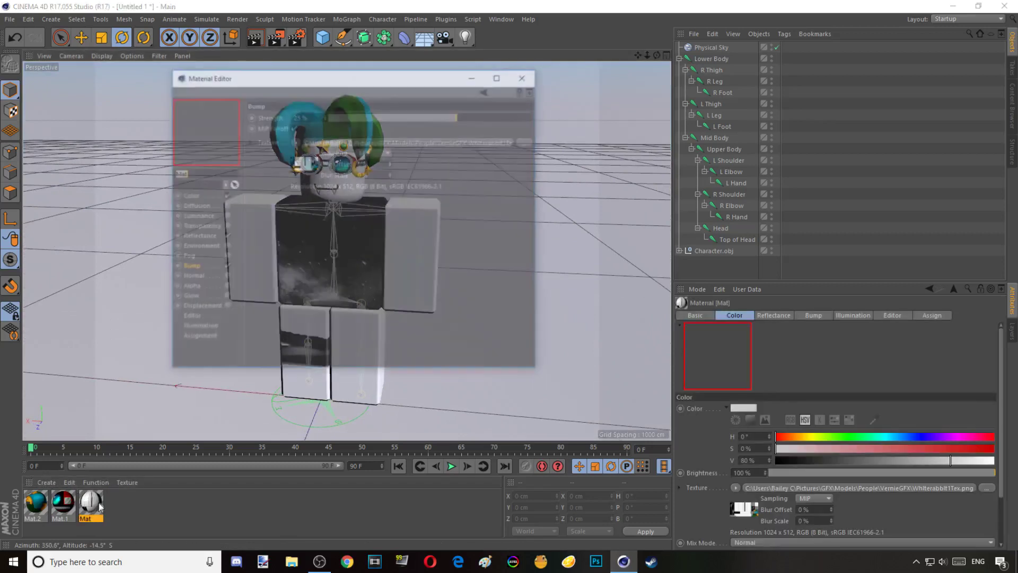
{"action": "left_click", "coordinate": [525, 76]}
{"action": "left_click", "coordinate": [46, 482]}
{"action": "left_click", "coordinate": [65, 384]}
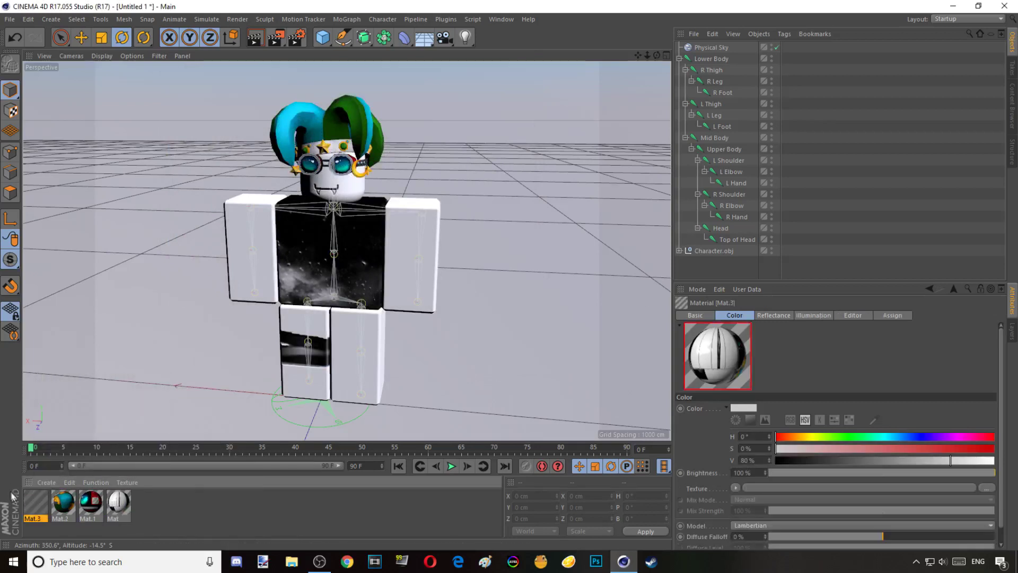
- Turn off reflectance on Mat.3 and load WhIterabbIt3Tex from the Tutorial1 folder as its color texture, without copying it to the project
{"action": "double_click", "coordinate": [35, 503]}
{"action": "left_click", "coordinate": [225, 237]}
{"action": "left_click", "coordinate": [193, 194]}
{"action": "left_click", "coordinate": [528, 194]}
{"action": "left_click", "coordinate": [548, 182]}
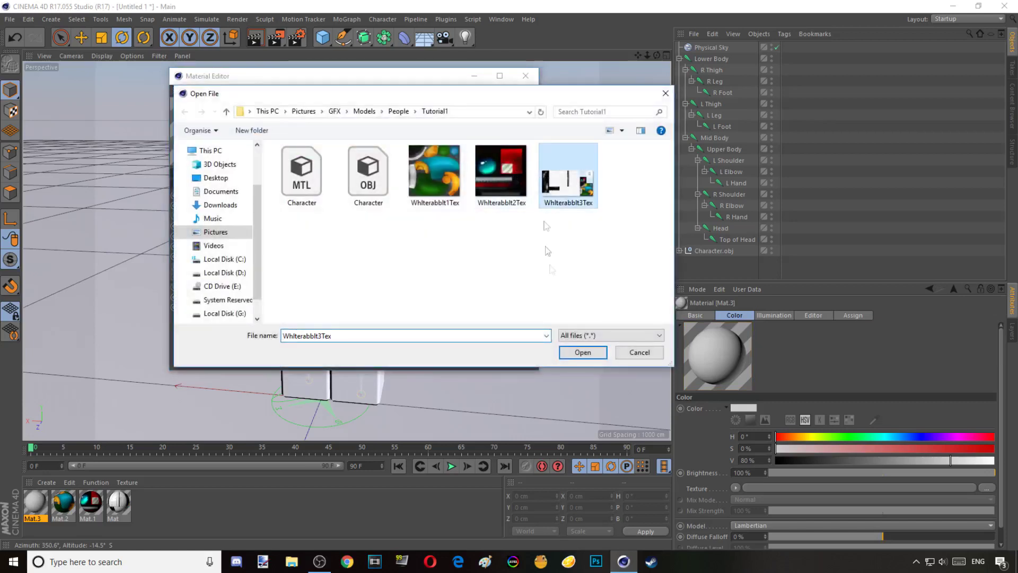
{"action": "left_click", "coordinate": [581, 352]}
{"action": "left_click", "coordinate": [581, 318]}
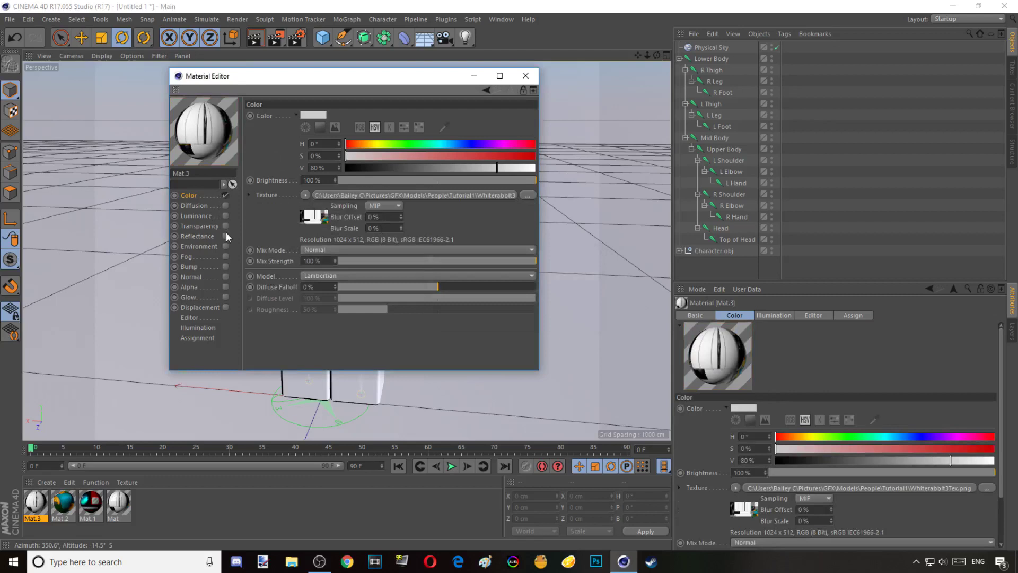
- Enable reflectance on Mat.3, dismissing the system update notice, and replace the Default Specular layer with a GGX layer
{"action": "left_click", "coordinate": [197, 237]}
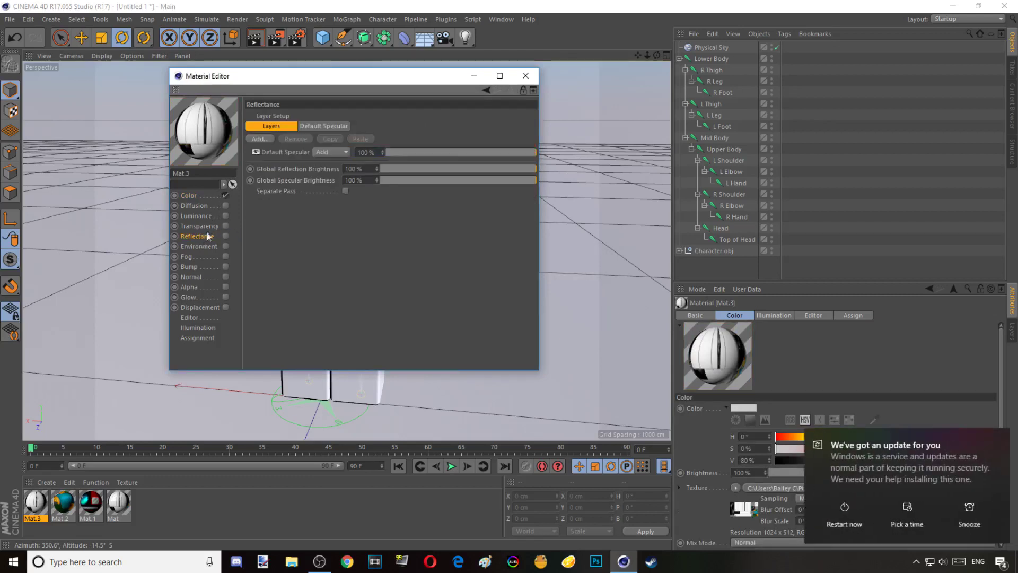
{"action": "left_click", "coordinate": [225, 235]}
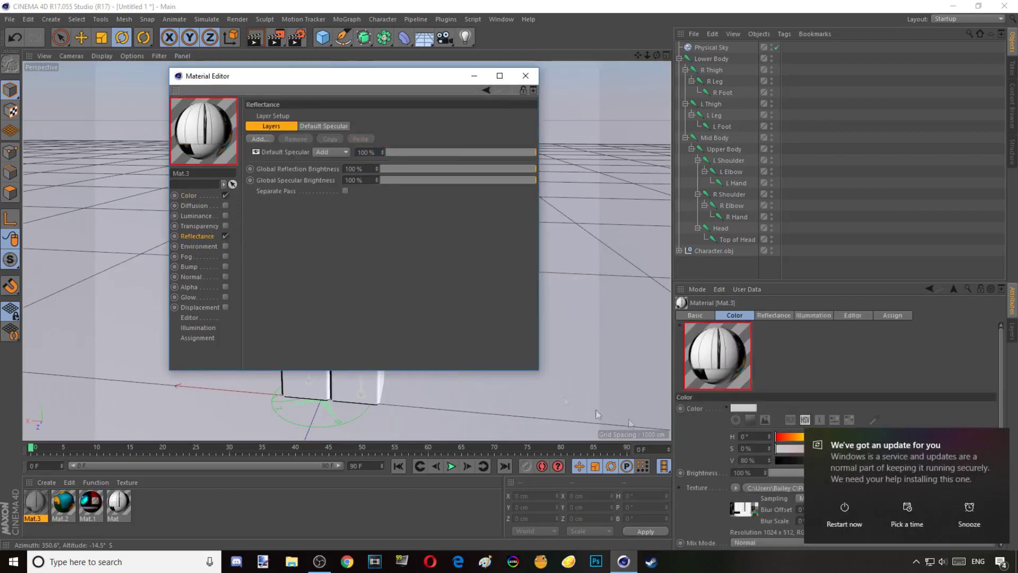
{"action": "left_click", "coordinate": [1000, 438]}
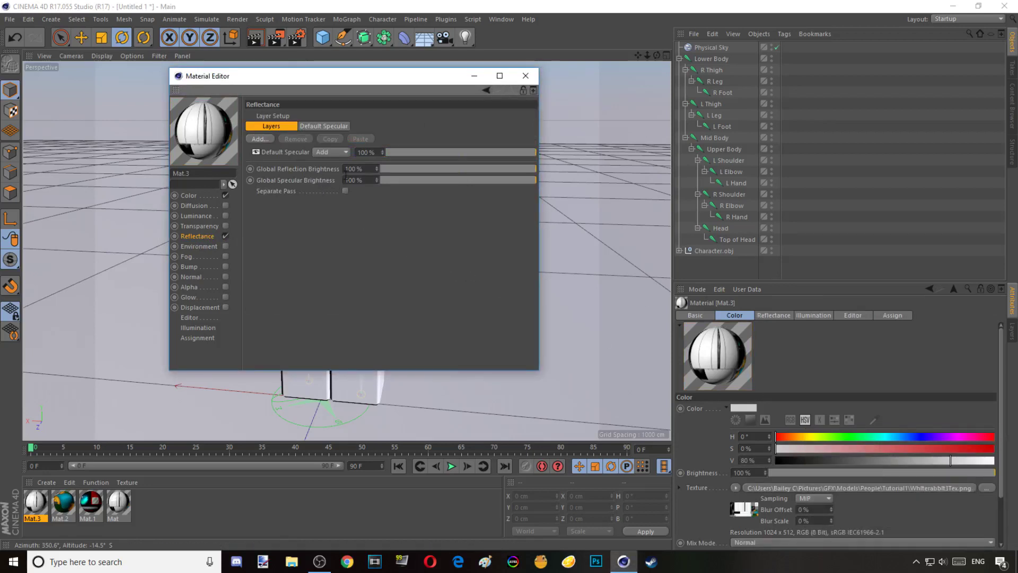
{"action": "left_click", "coordinate": [283, 152]}
{"action": "left_click", "coordinate": [293, 139]}
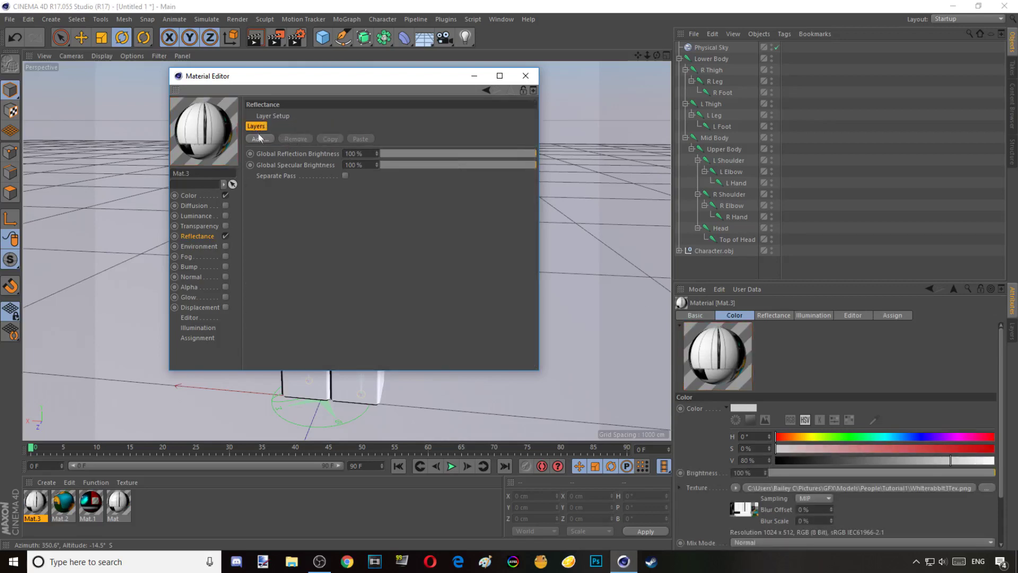
{"action": "left_click", "coordinate": [257, 139]}
{"action": "left_click", "coordinate": [299, 155]}
- Load WhIterabbIt3Tex from the Tutorial1 folder as the layer color texture of Mat.3's reflectance, declining the project copy
{"action": "scroll", "coordinate": [393, 248], "scroll_direction": "down", "scroll_amount": 2}
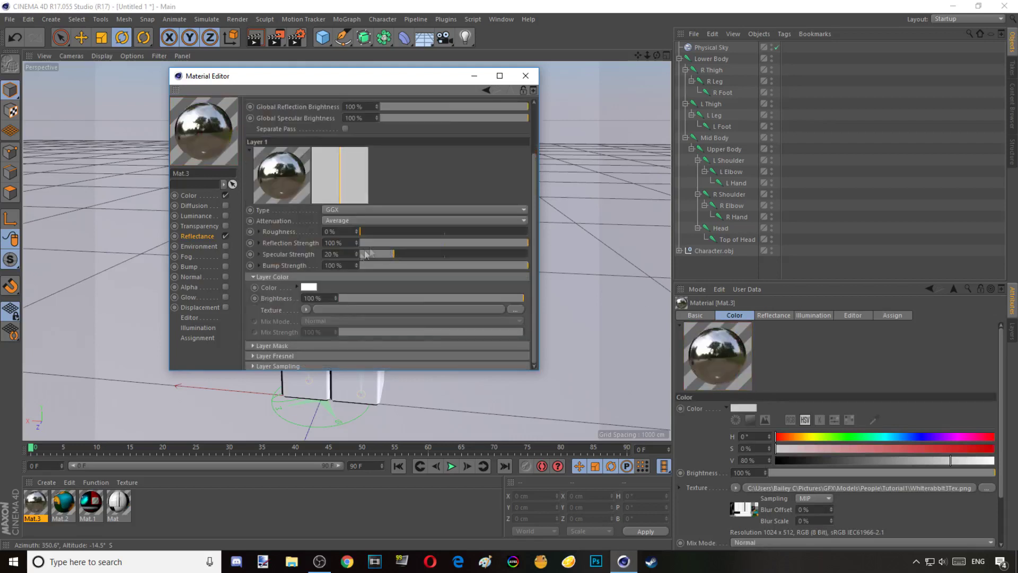
{"action": "left_click", "coordinate": [517, 309]}
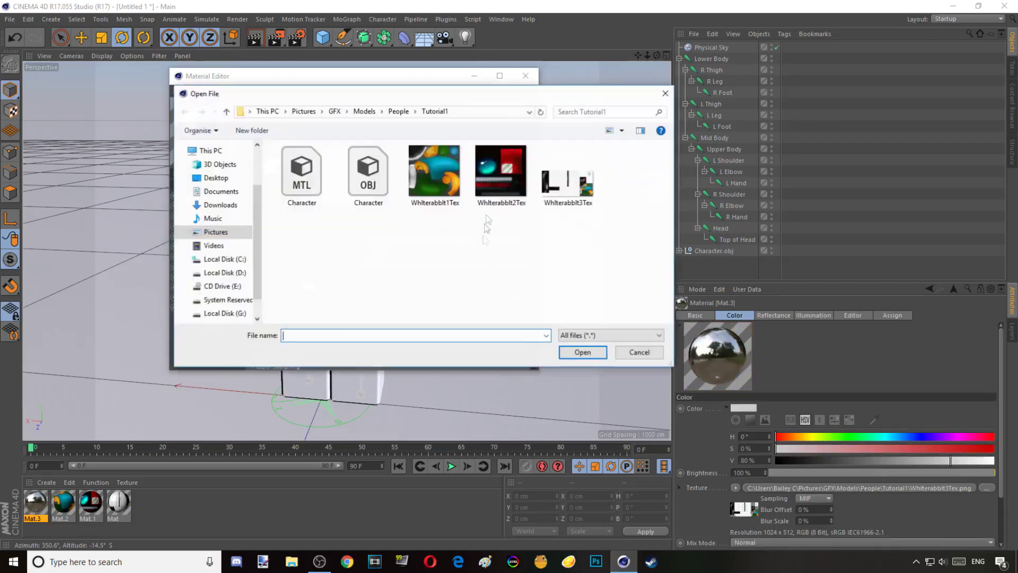
{"action": "left_click", "coordinate": [551, 183]}
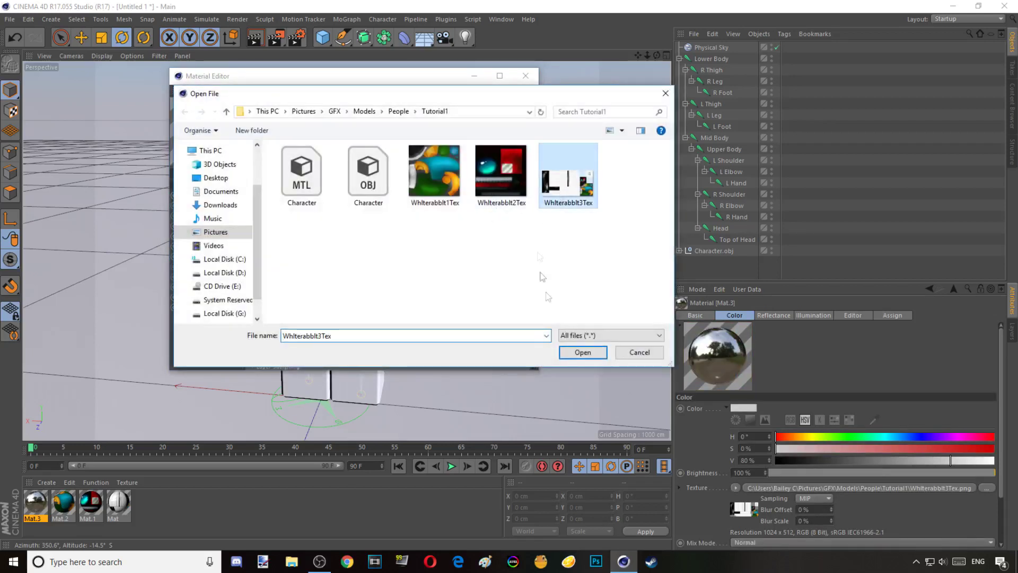
{"action": "left_click", "coordinate": [583, 352]}
{"action": "left_click", "coordinate": [570, 318]}
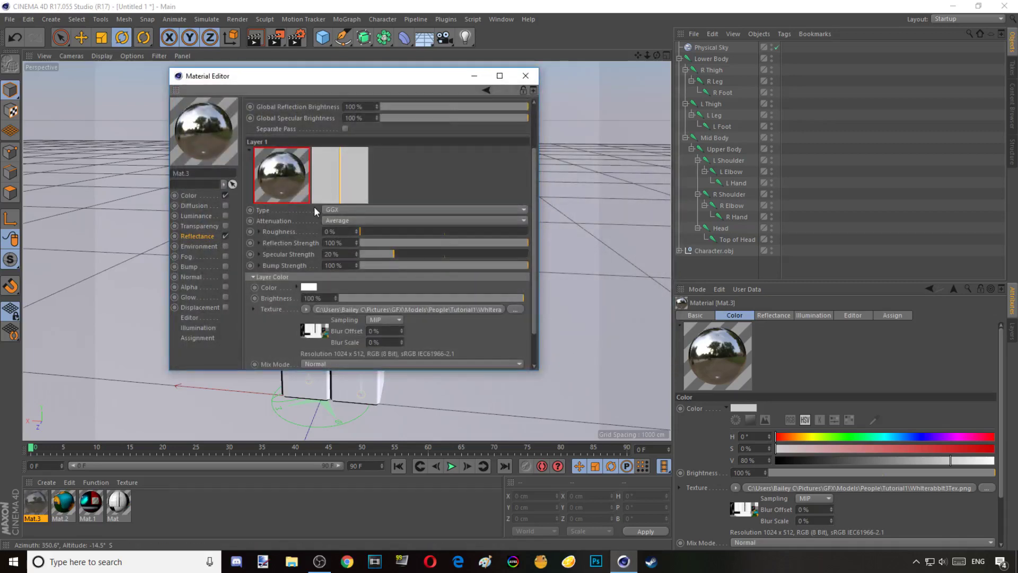
- Set the reflectance layer's specular strength to 20% and the overall strength of Layer 1 to 20% on Mat.3
{"action": "left_click_drag", "start_coordinate": [368, 254], "coordinate": [370, 254]}
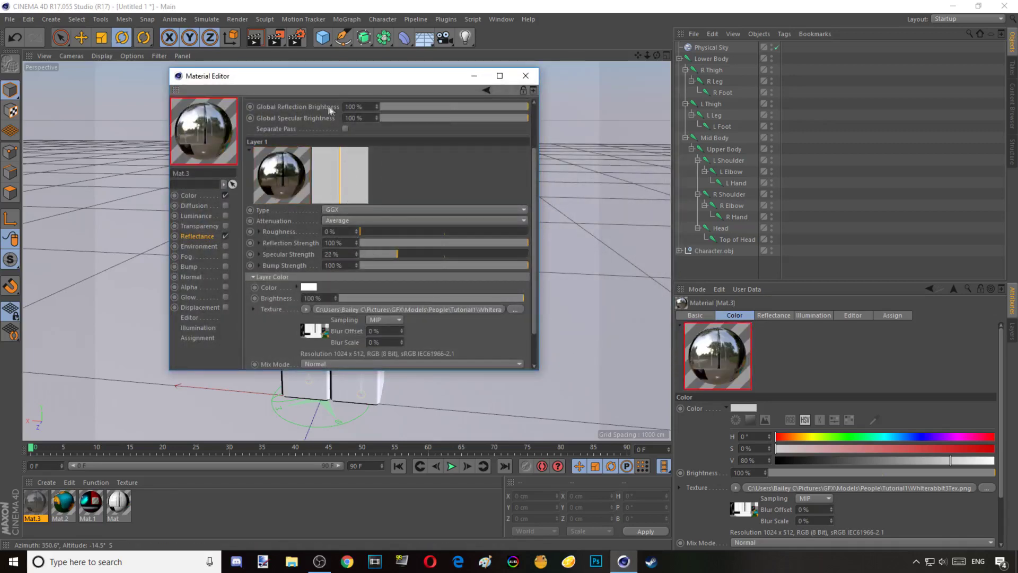
{"action": "scroll", "coordinate": [339, 168], "scroll_direction": "down", "scroll_amount": 2}
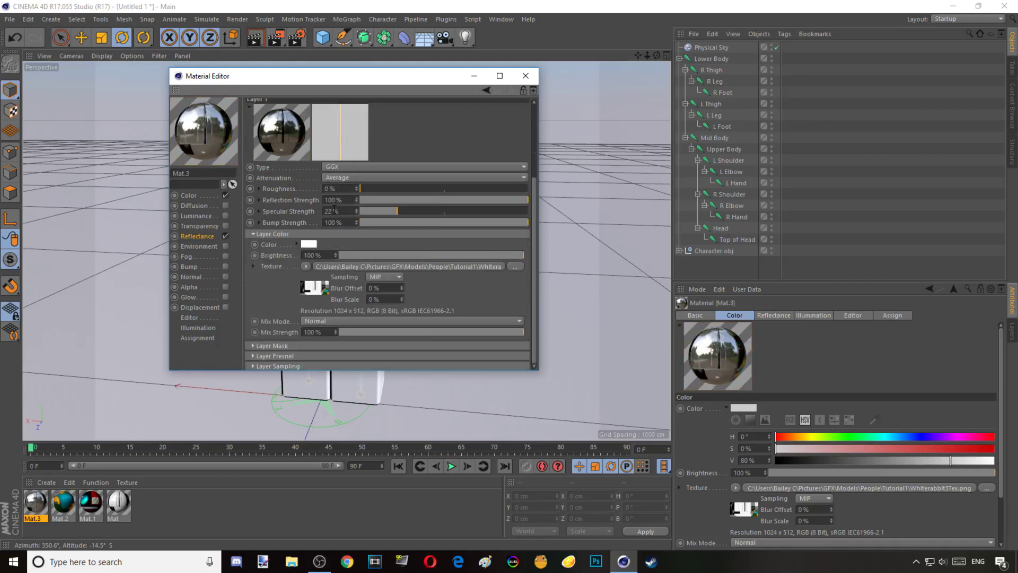
{"action": "type", "text": "0"}
{"action": "key", "text": "Return"}
{"action": "scroll", "coordinate": [336, 144], "scroll_direction": "up", "scroll_amount": 5}
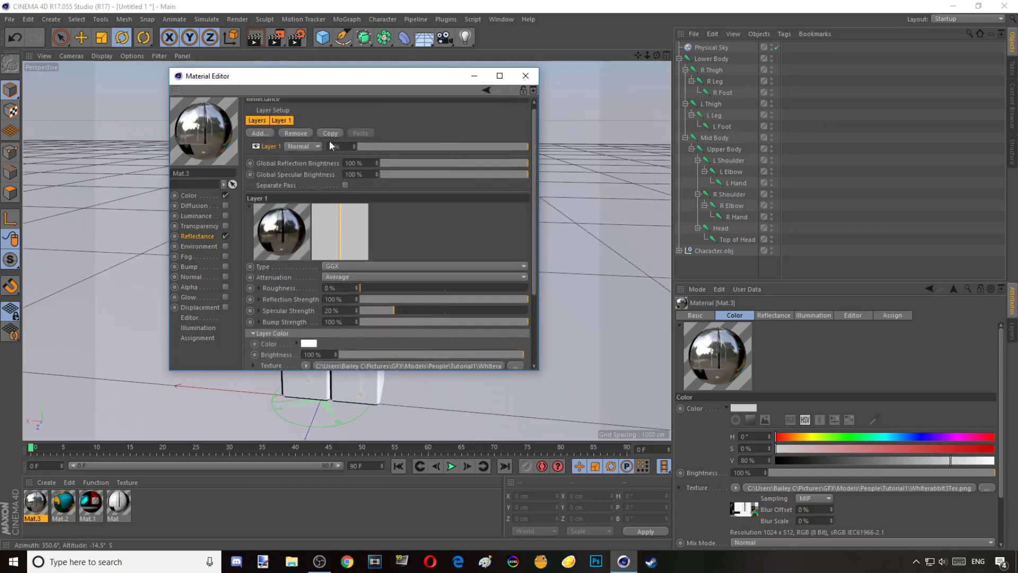
{"action": "key", "text": "Return"}
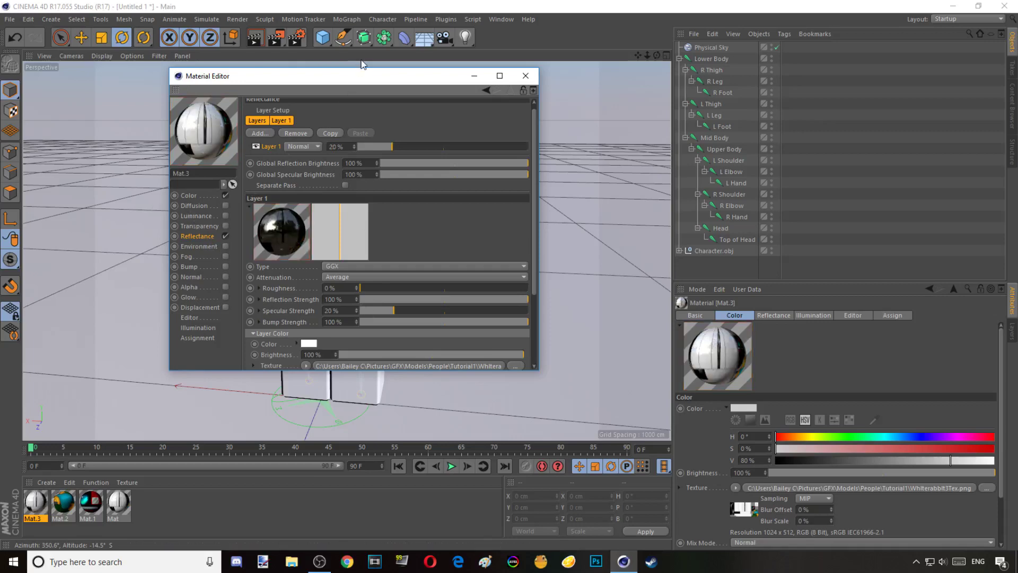
- Enable the bump channel on Mat.3 with WhIterabbIt3Tex as texture, without a project copy, then close the editor and select the material Mat
{"action": "left_click_drag", "start_coordinate": [347, 77], "coordinate": [647, 77]}
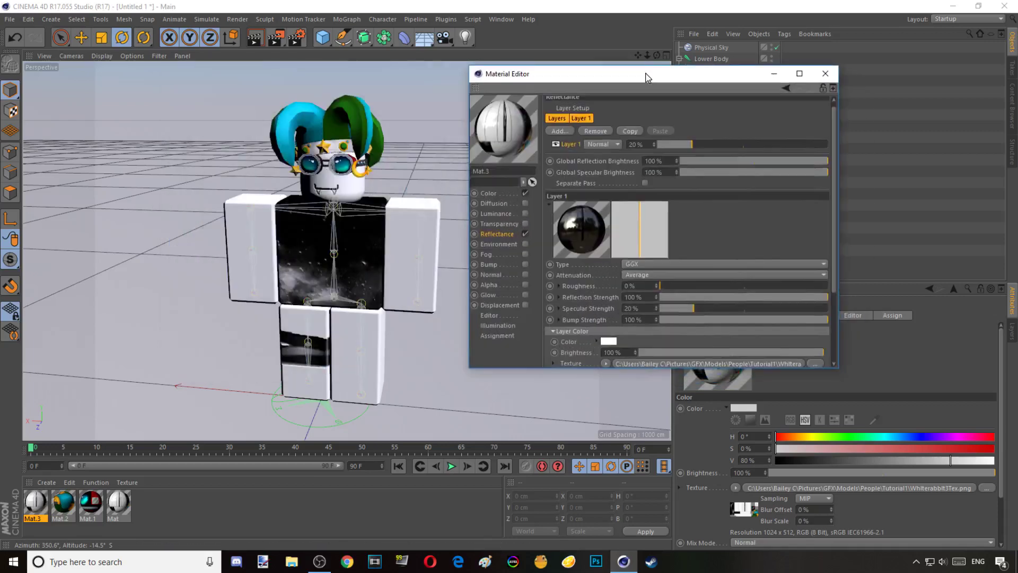
{"action": "left_click", "coordinate": [491, 275]}
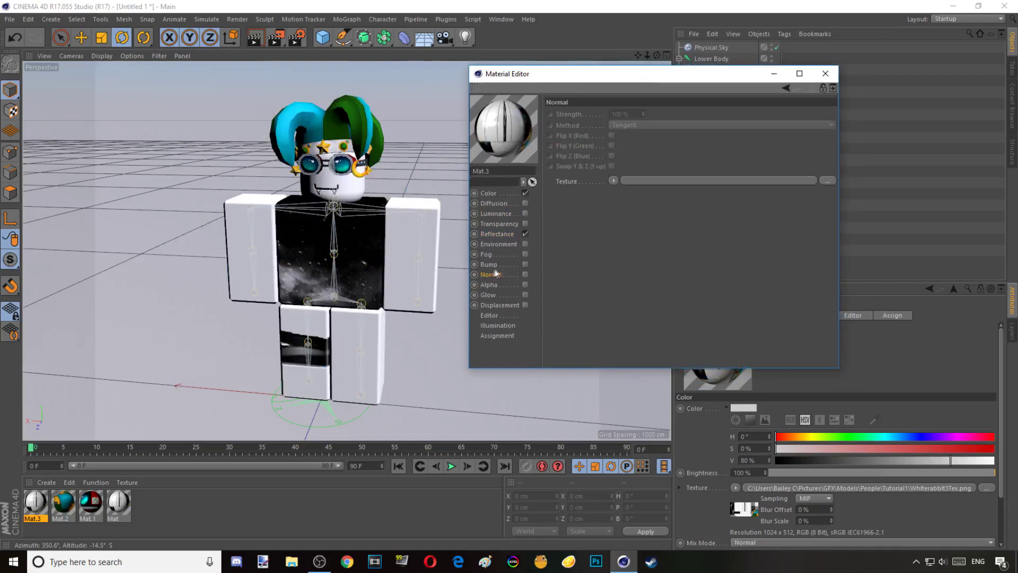
{"action": "left_click", "coordinate": [491, 264]}
{"action": "left_click", "coordinate": [525, 264]}
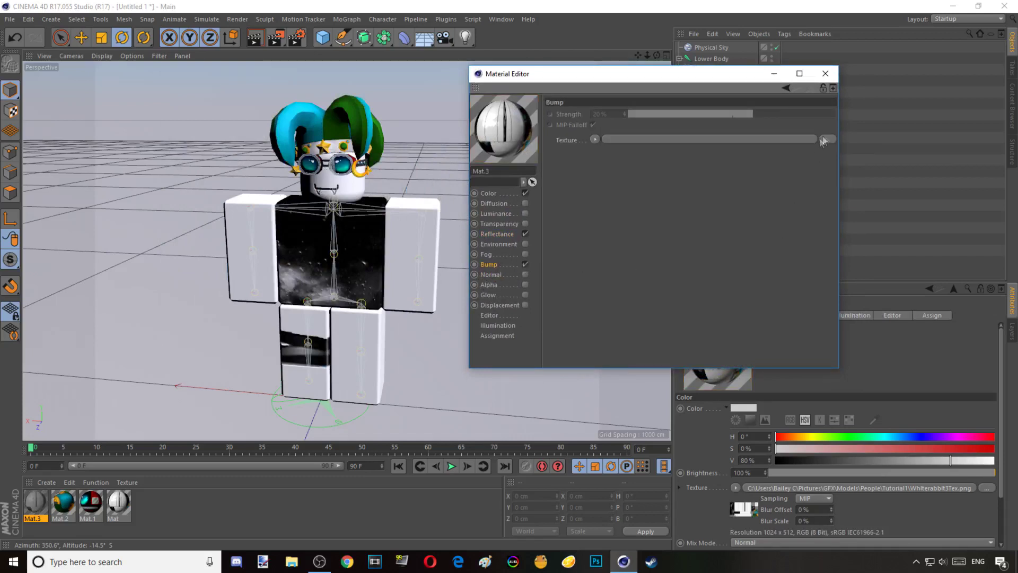
{"action": "left_click", "coordinate": [826, 140]}
{"action": "left_click", "coordinate": [868, 173]}
{"action": "left_click", "coordinate": [896, 351]}
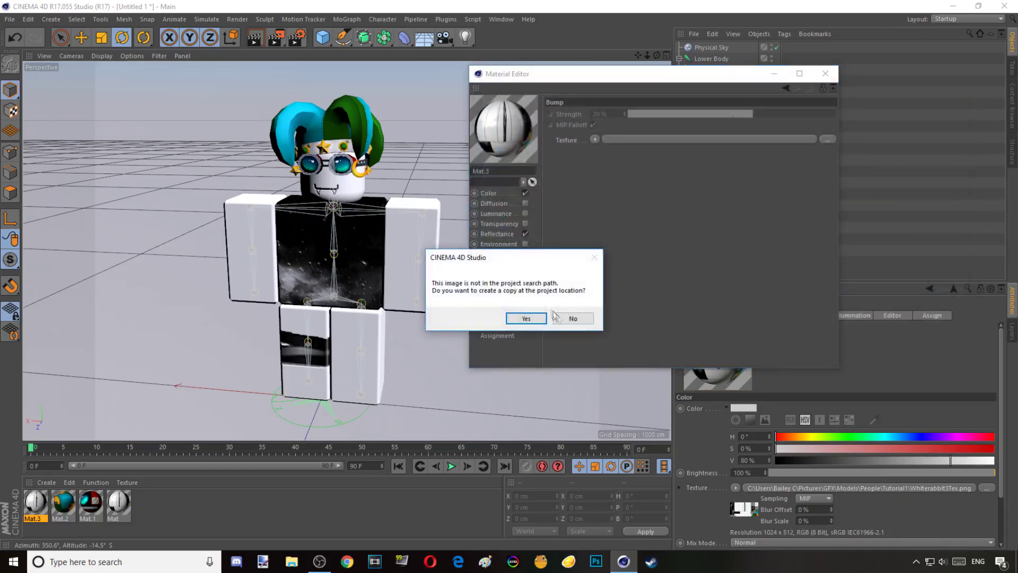
{"action": "left_click", "coordinate": [564, 317]}
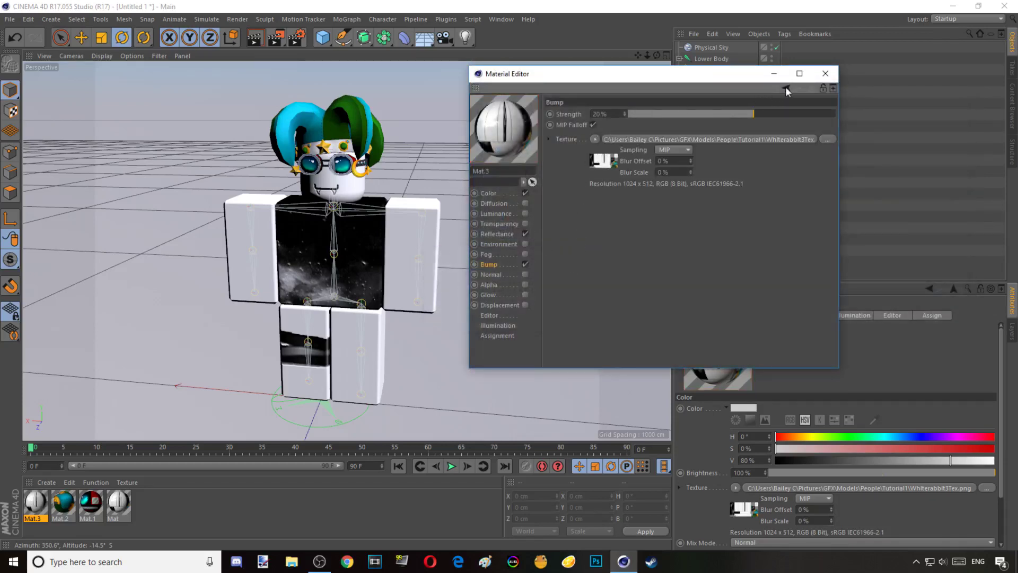
{"action": "left_click", "coordinate": [825, 74]}
{"action": "left_click", "coordinate": [122, 506]}
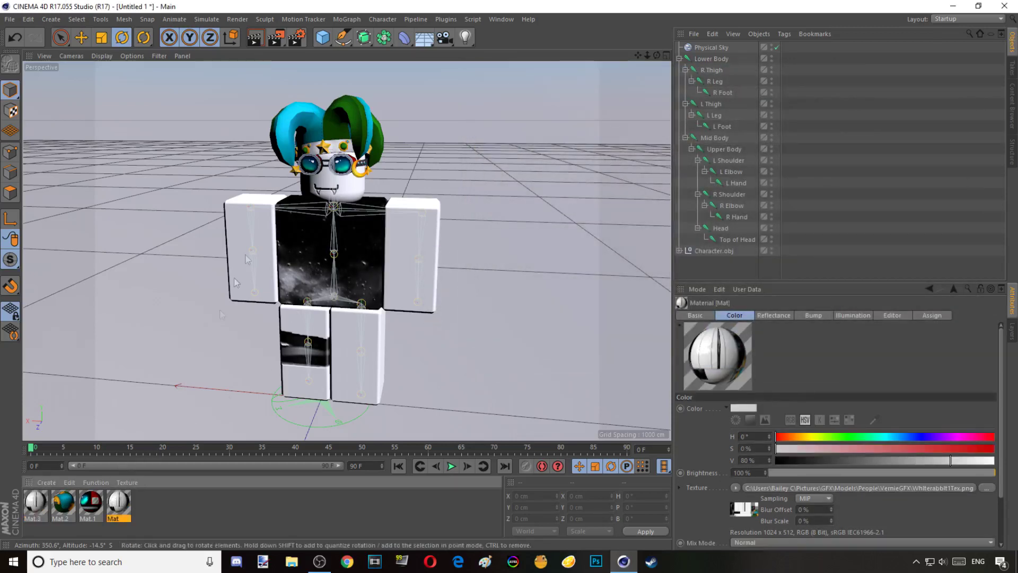
- Expand the Character.obj group to show its body part objects and their tags
{"action": "left_click", "coordinate": [345, 183]}
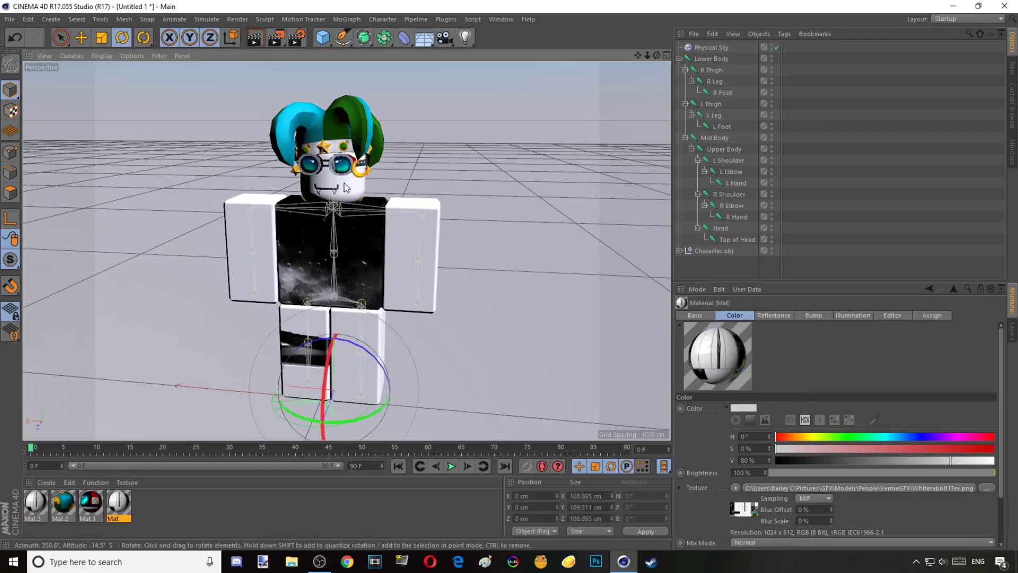
{"action": "left_click", "coordinate": [678, 251]}
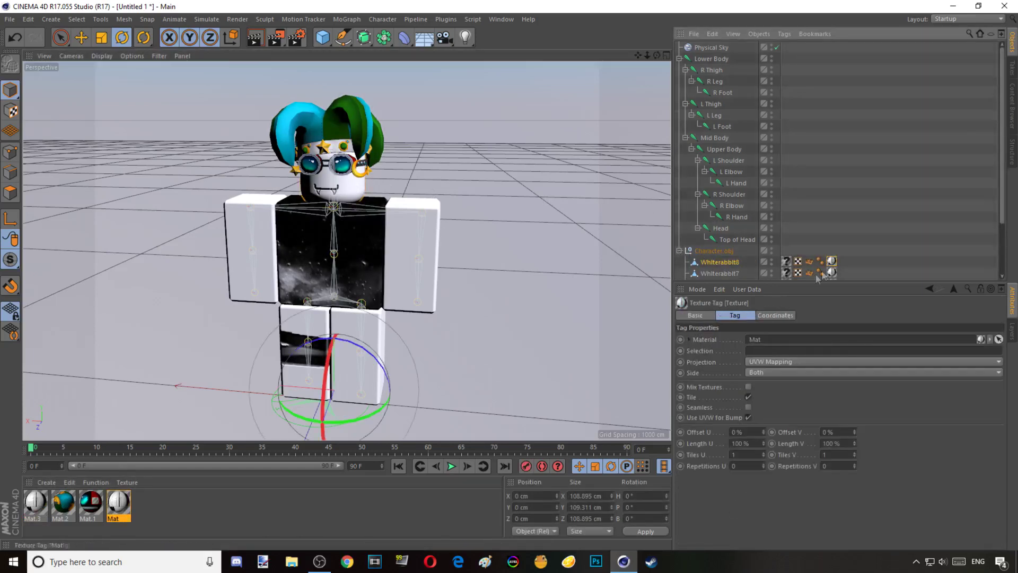
{"action": "key", "text": "Delete"}
{"action": "left_click_drag", "start_coordinate": [73, 511], "coordinate": [352, 223]}
{"action": "left_click_drag", "start_coordinate": [365, 276], "coordinate": [365, 276]}
{"action": "key", "text": "ctrl+z"}
{"action": "key", "text": "ctrl+z"}
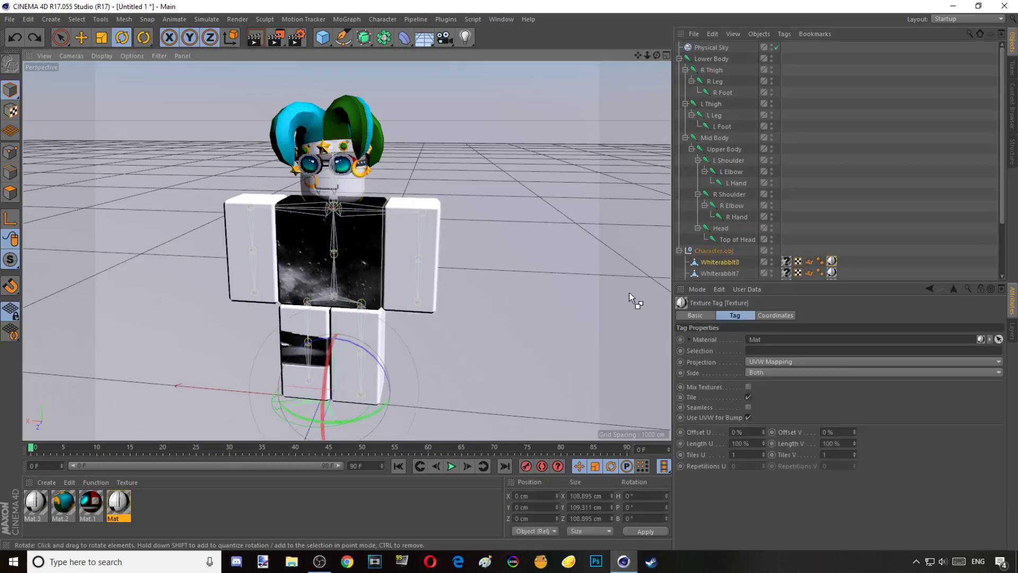
{"action": "left_click", "coordinate": [842, 216]}
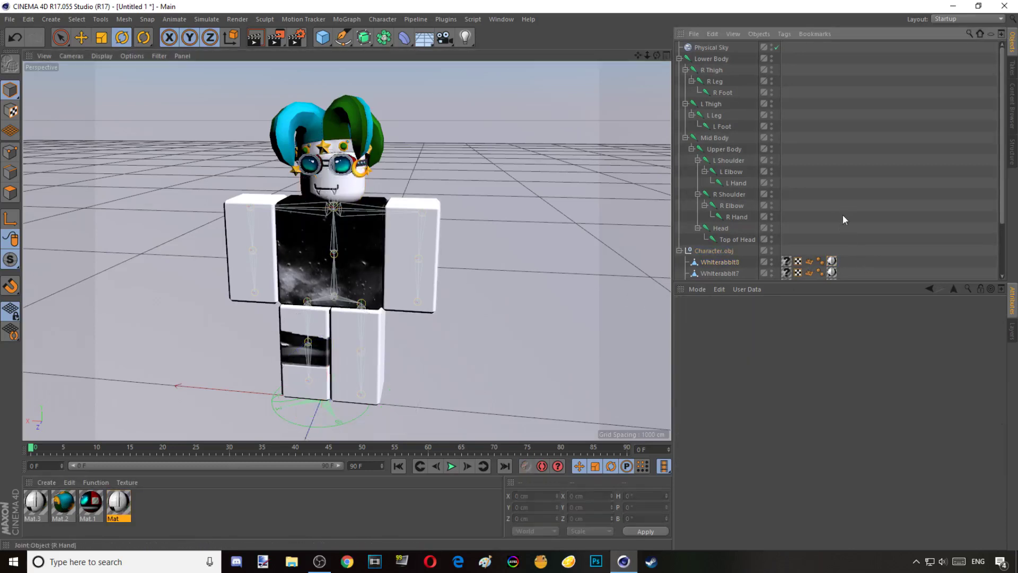
- Replace the material Mat on the head object WhIterabbIt8 with Mat.3
{"action": "left_click", "coordinate": [833, 262]}
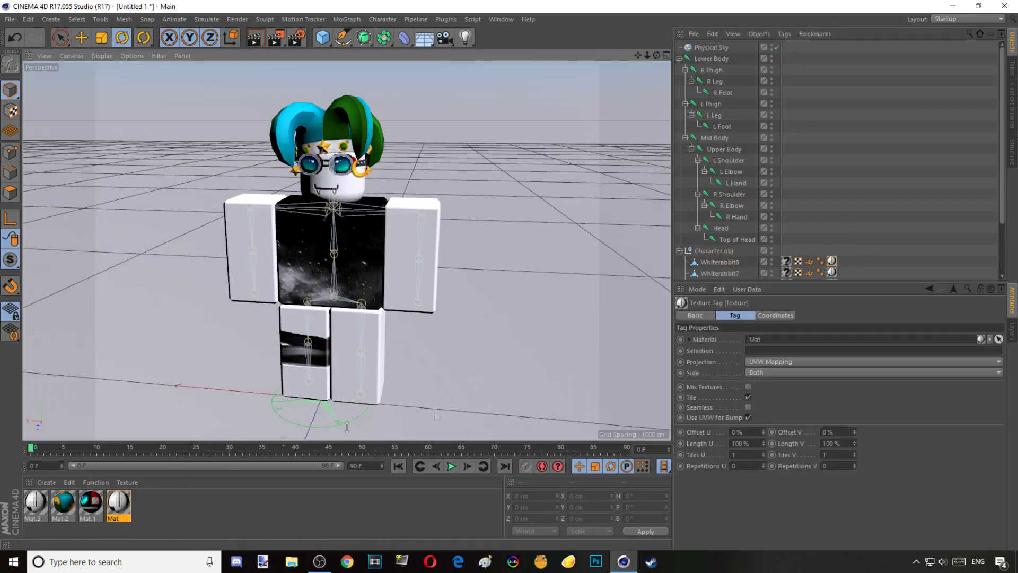
{"action": "key", "text": "Delete"}
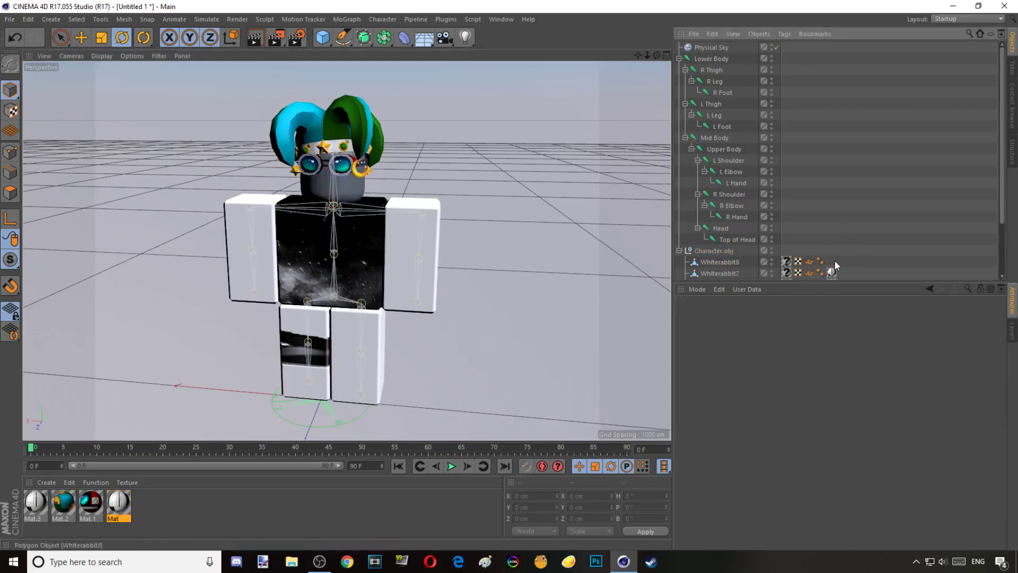
{"action": "left_click_drag", "start_coordinate": [49, 518], "coordinate": [345, 181]}
{"action": "left_click", "coordinate": [450, 209]}
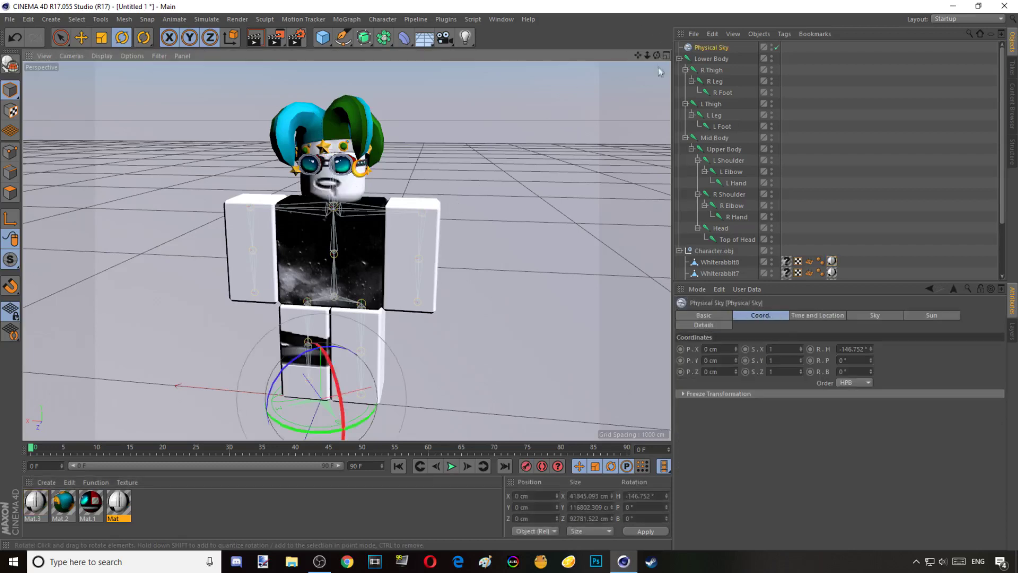
- Set the editor texture preview size of Mat.3 to No Scaling and close the material editor
{"action": "double_click", "coordinate": [44, 501]}
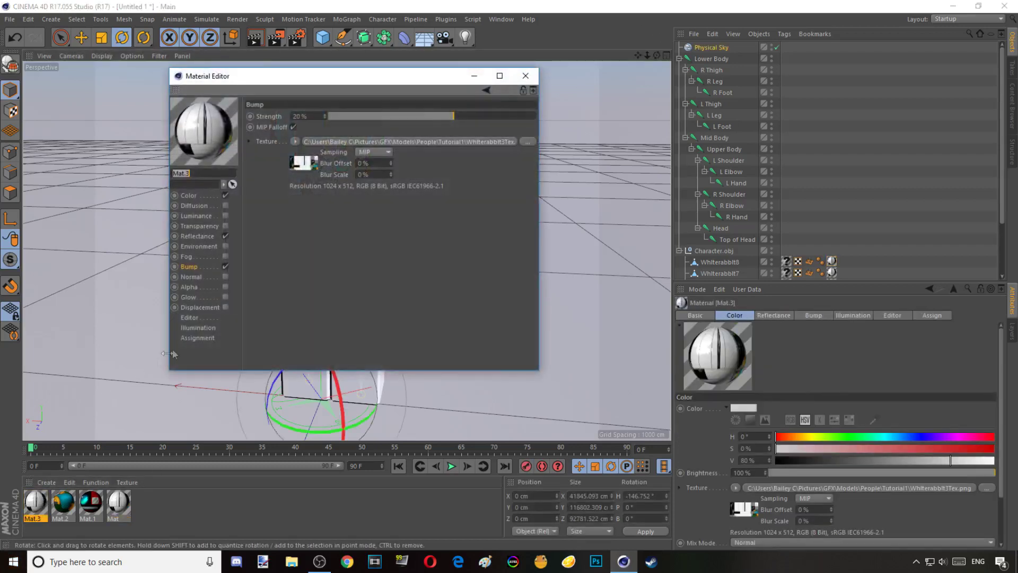
{"action": "left_click", "coordinate": [189, 317]}
{"action": "left_click", "coordinate": [343, 126]}
{"action": "left_click", "coordinate": [343, 147]}
{"action": "left_click_drag", "start_coordinate": [378, 78], "coordinate": [678, 83]}
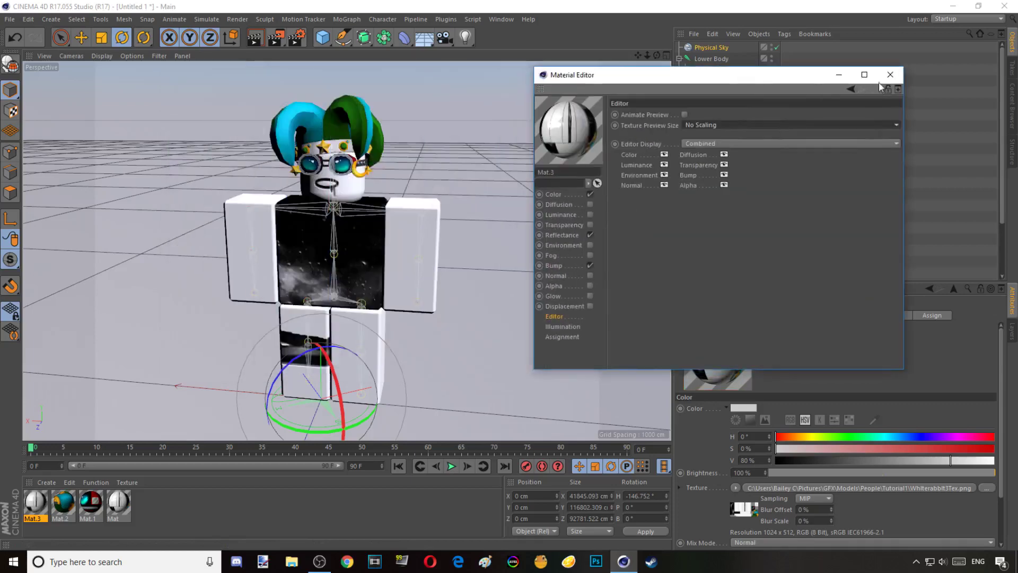
{"action": "left_click", "coordinate": [888, 77]}
- Preview-render the character in the viewport from an angled side view, and return to the front view
{"action": "left_click_drag", "start_coordinate": [657, 55], "coordinate": [702, 49]}
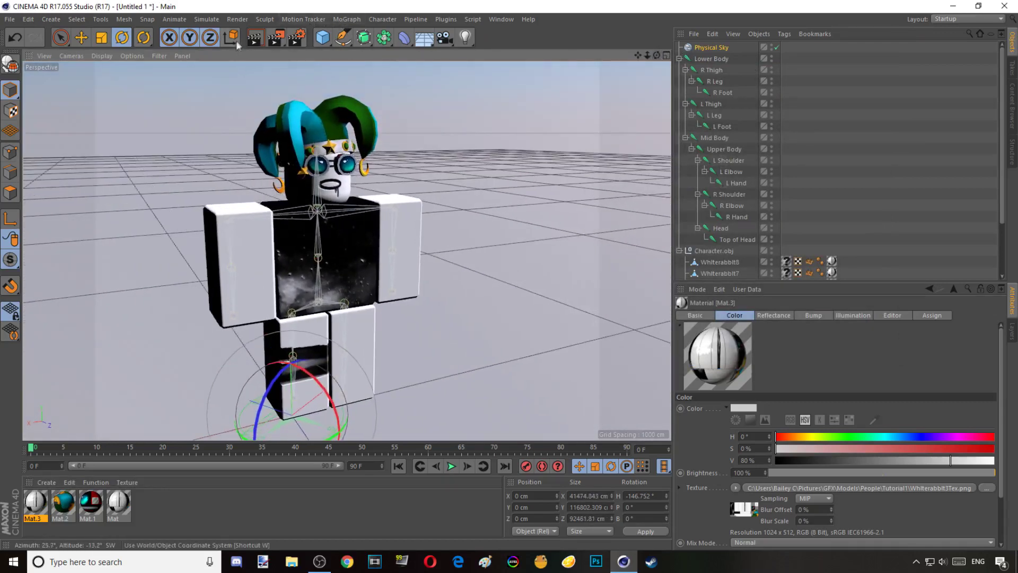
{"action": "left_click", "coordinate": [255, 40]}
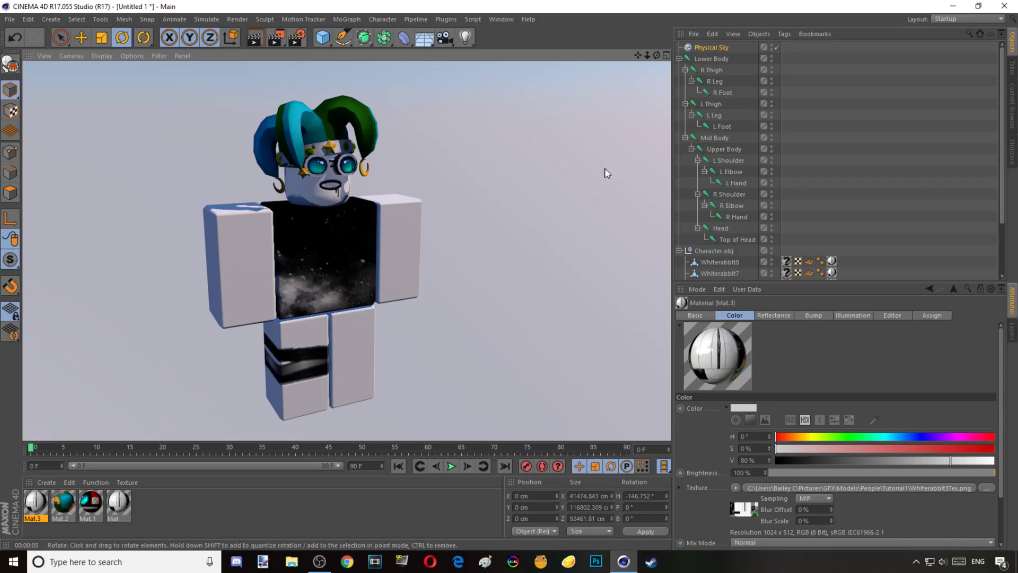
{"action": "left_click", "coordinate": [536, 145]}
{"action": "left_click_drag", "start_coordinate": [656, 57], "coordinate": [395, 62]}
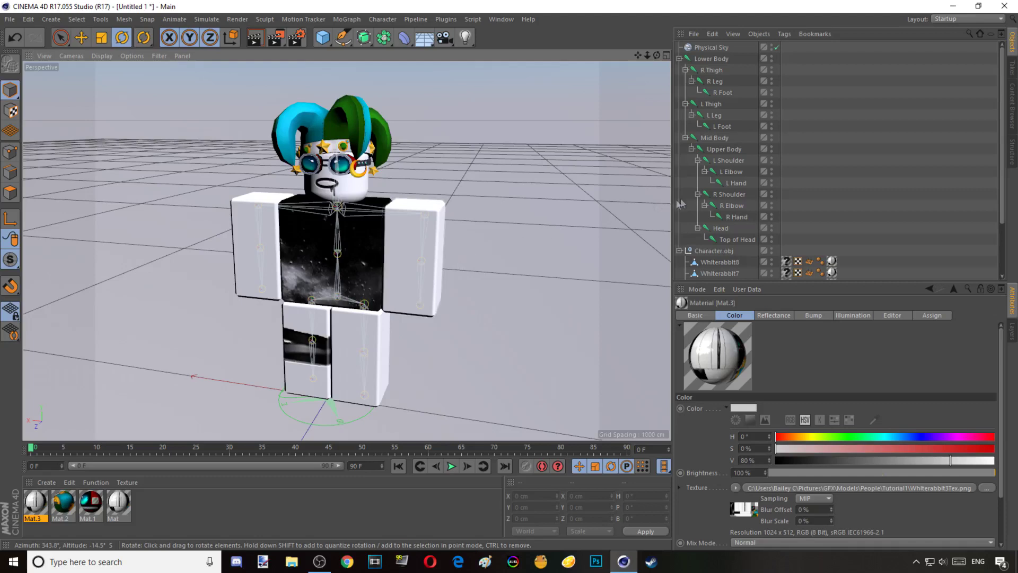
- Look over the Lower Body joint hierarchy and the Character.obj parts, collapsing and re-expanding both groups
{"action": "scroll", "coordinate": [716, 72], "scroll_direction": "down", "scroll_amount": 3}
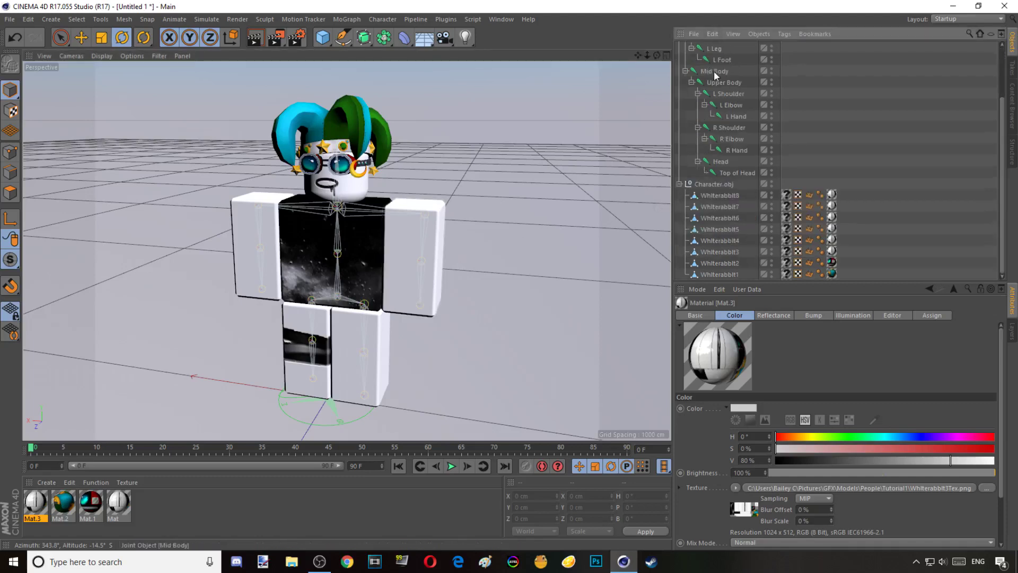
{"action": "scroll", "coordinate": [719, 144], "scroll_direction": "up", "scroll_amount": 3}
{"action": "left_click", "coordinate": [680, 58]}
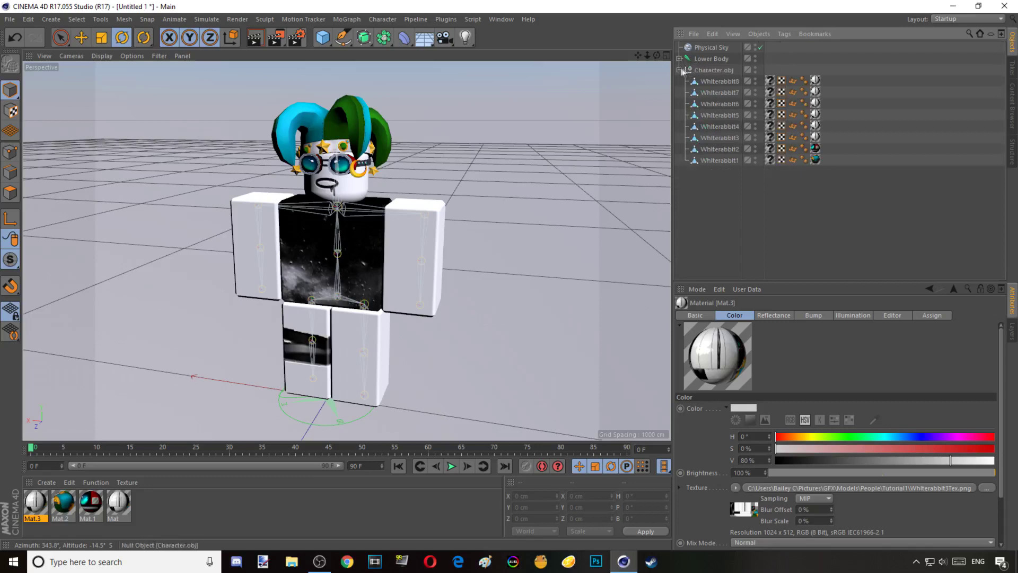
{"action": "left_click", "coordinate": [680, 70]}
{"action": "left_click", "coordinate": [709, 59]}
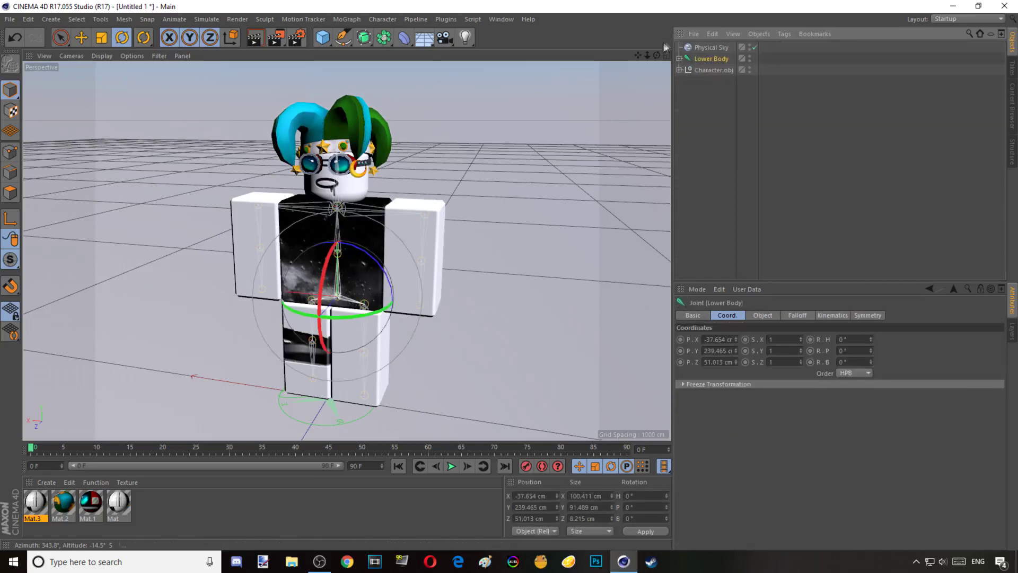
{"action": "left_click", "coordinate": [679, 58]}
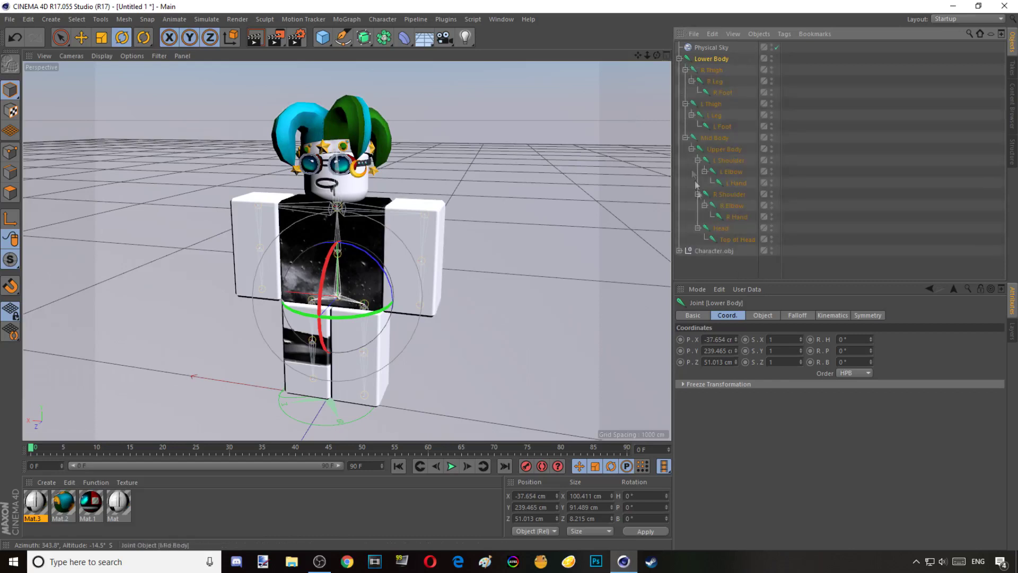
{"action": "left_click", "coordinate": [680, 250]}
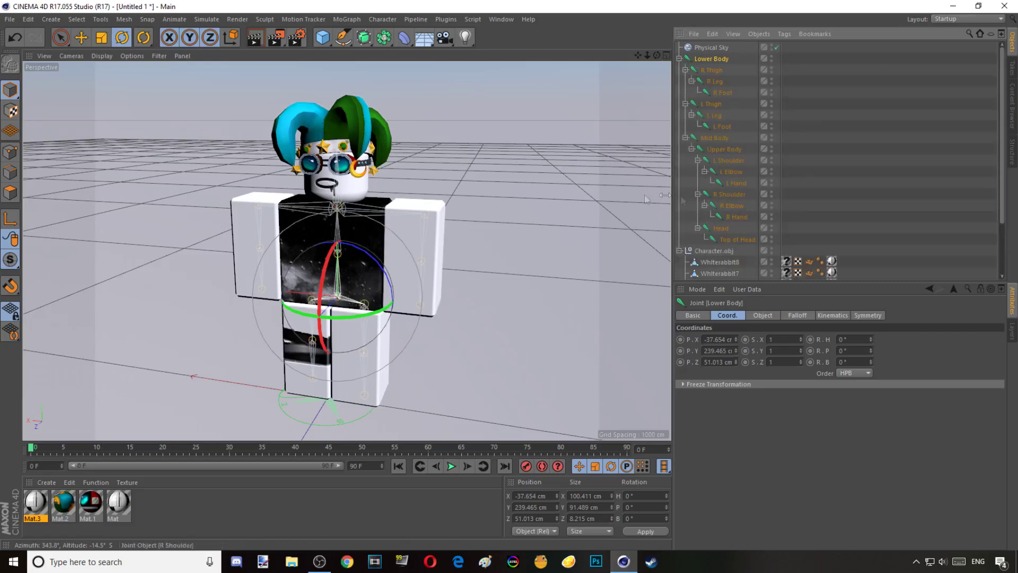
- Activate the Live Selection tool and select the arm object WhIterabbIt6 on the character
{"action": "left_click", "coordinate": [62, 37]}
{"action": "left_click", "coordinate": [68, 76]}
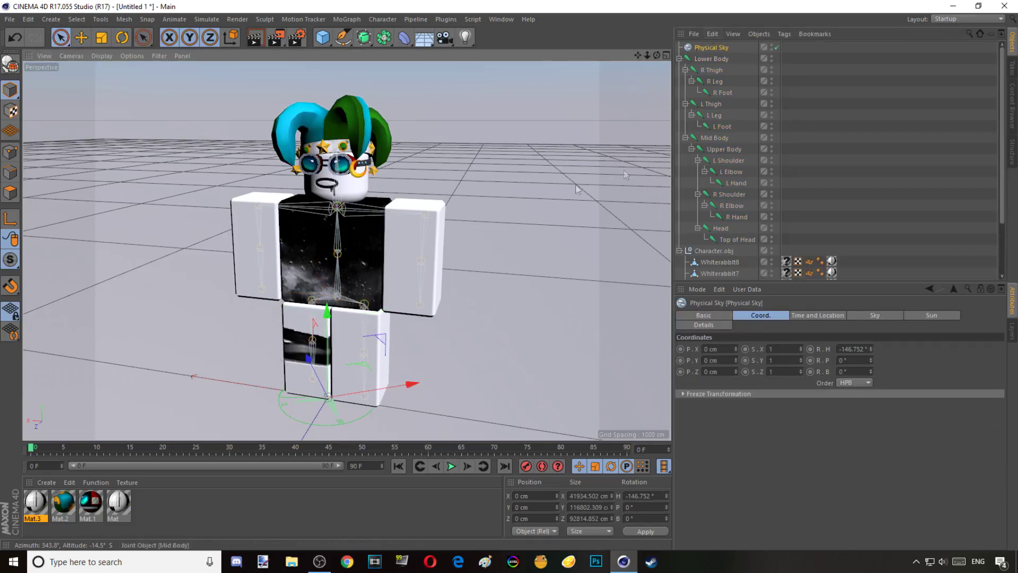
{"action": "left_click", "coordinate": [399, 298]}
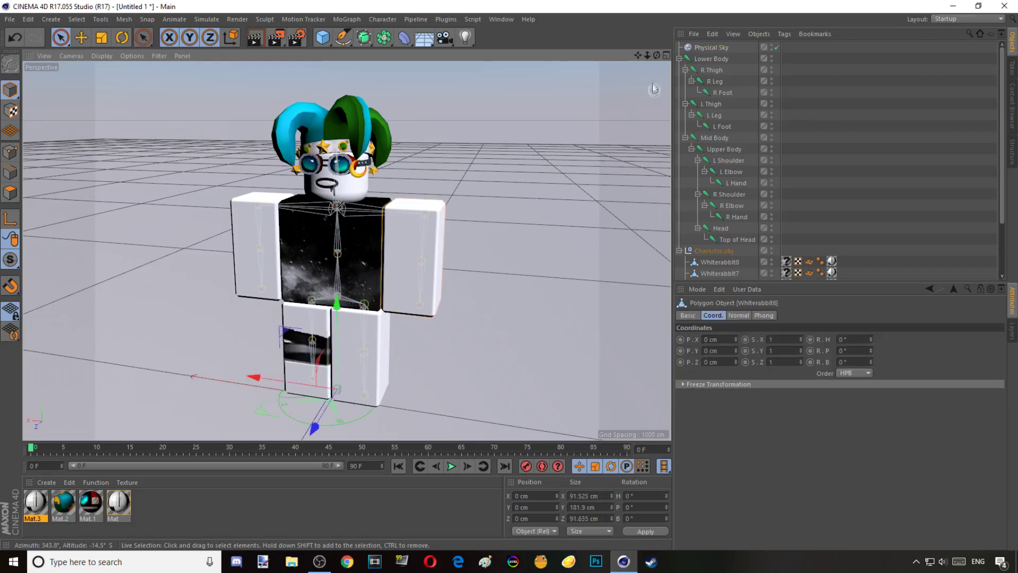
{"action": "left_click_drag", "start_coordinate": [657, 55], "coordinate": [665, 53]}
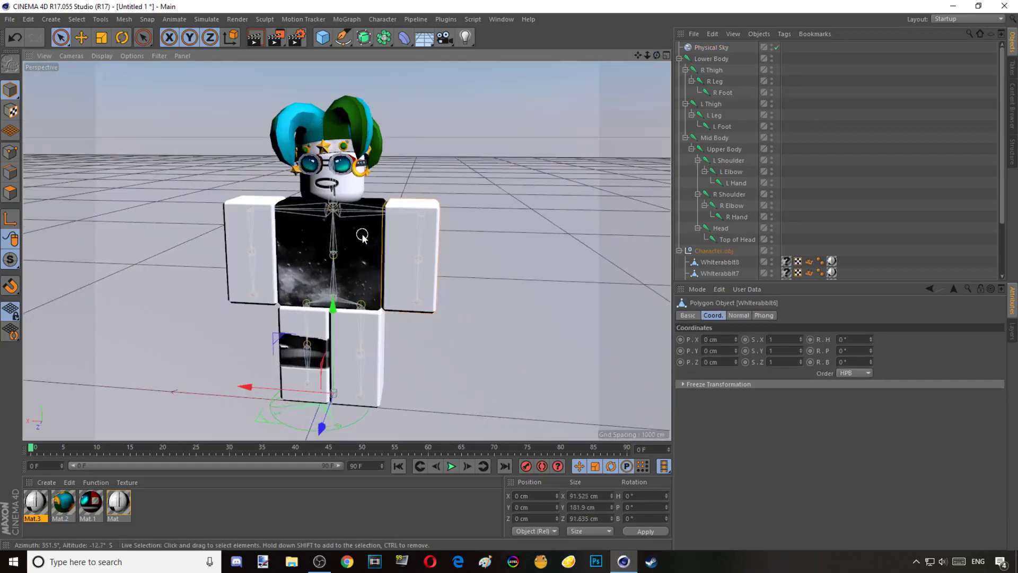
- Select the five body objects WhIterabbIt3 through WhIterabbIt7, and undo a trial deletion of them
{"action": "scroll", "coordinate": [733, 241], "scroll_direction": "down", "scroll_amount": 3}
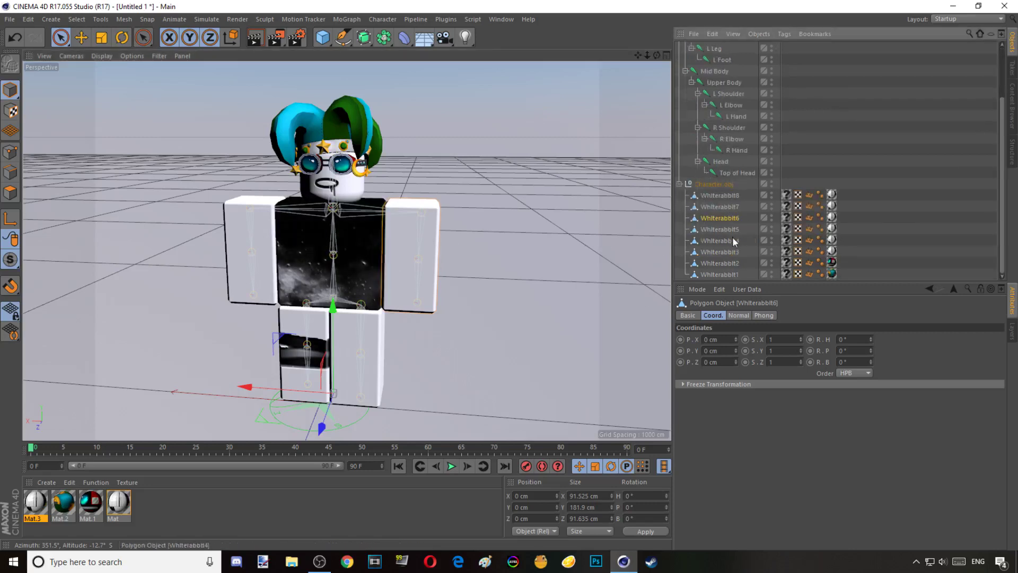
{"action": "left_click", "coordinate": [718, 252]}
{"action": "left_click", "coordinate": [718, 274]}
{"action": "left_click", "coordinate": [717, 263]}
{"action": "left_click", "coordinate": [714, 274]}
{"action": "left_click", "coordinate": [740, 251]}
{"action": "left_click", "coordinate": [721, 208], "text": "shift"}
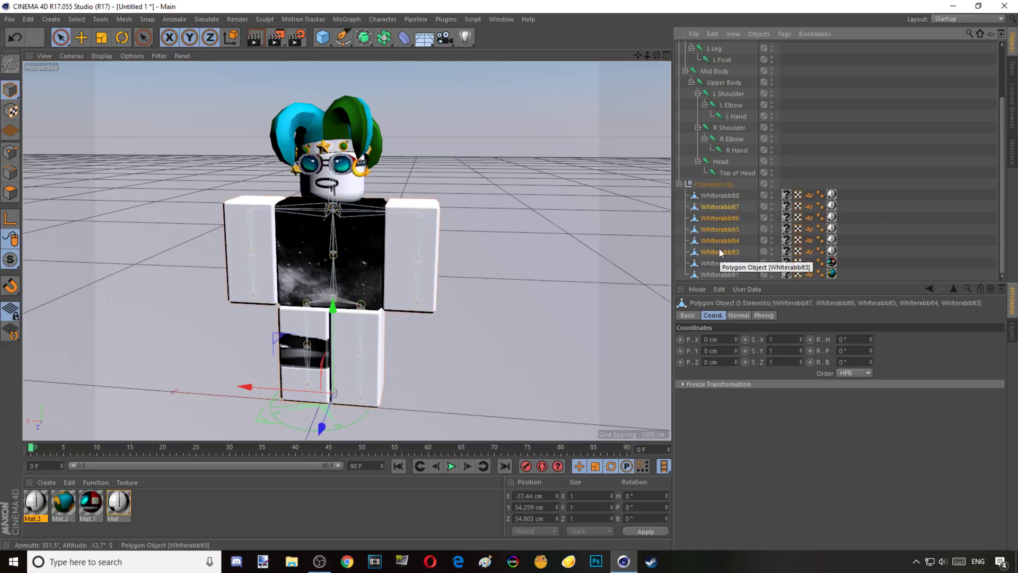
{"action": "key", "text": "Delete"}
{"action": "key", "text": "ctrl+z"}
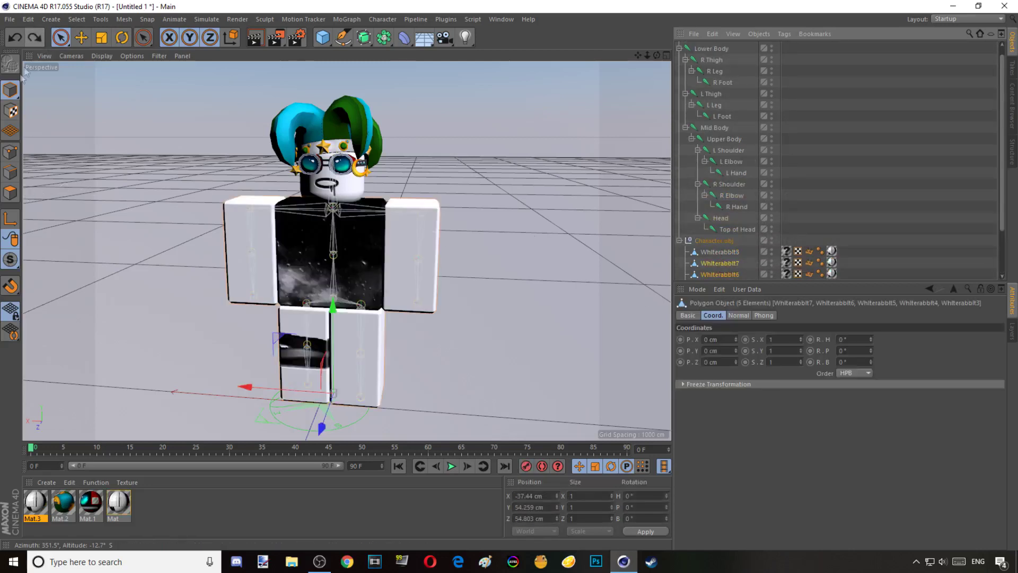
- Subdivide the meshes of the five selected body objects three times in Edges mode and return to Model mode
{"action": "left_click", "coordinate": [11, 197]}
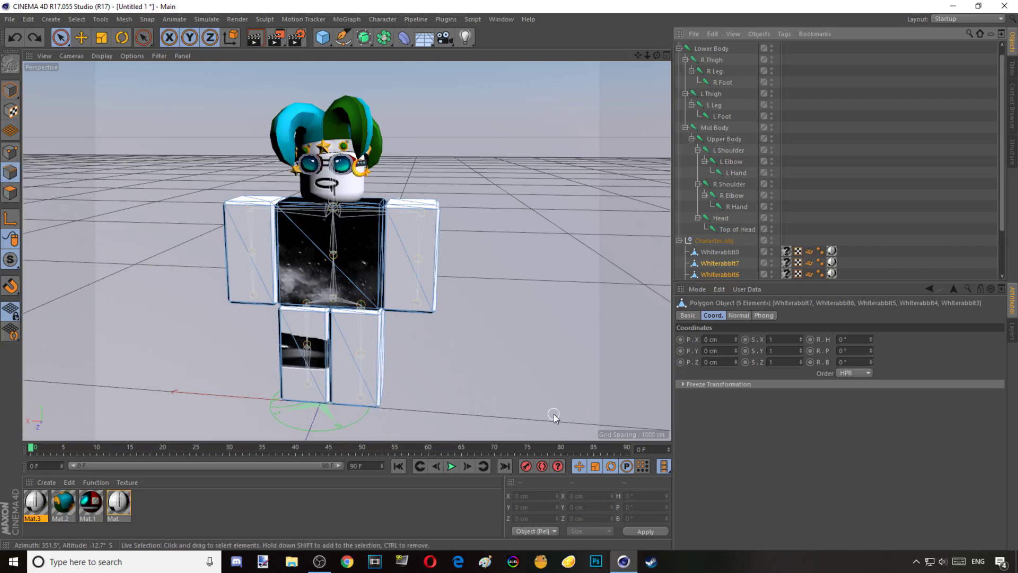
{"action": "key", "text": "u"}
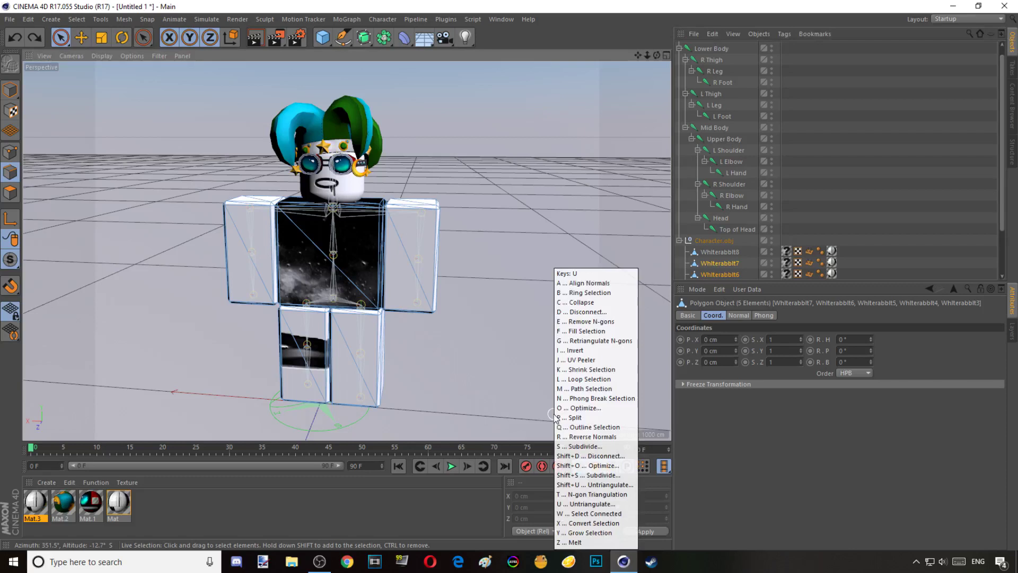
{"action": "key", "text": "r"}
{"action": "key", "text": "u"}
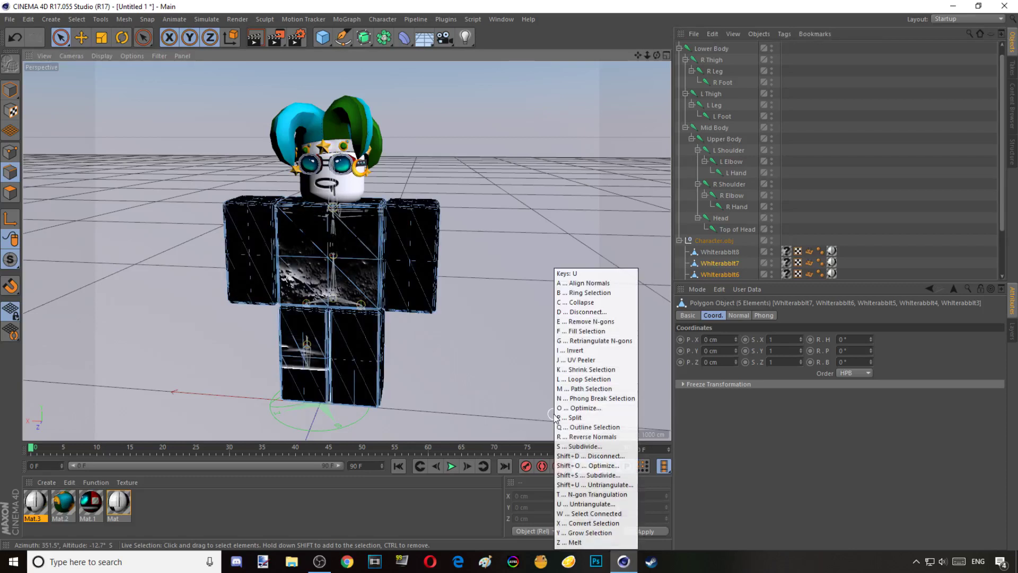
{"action": "key", "text": "r"}
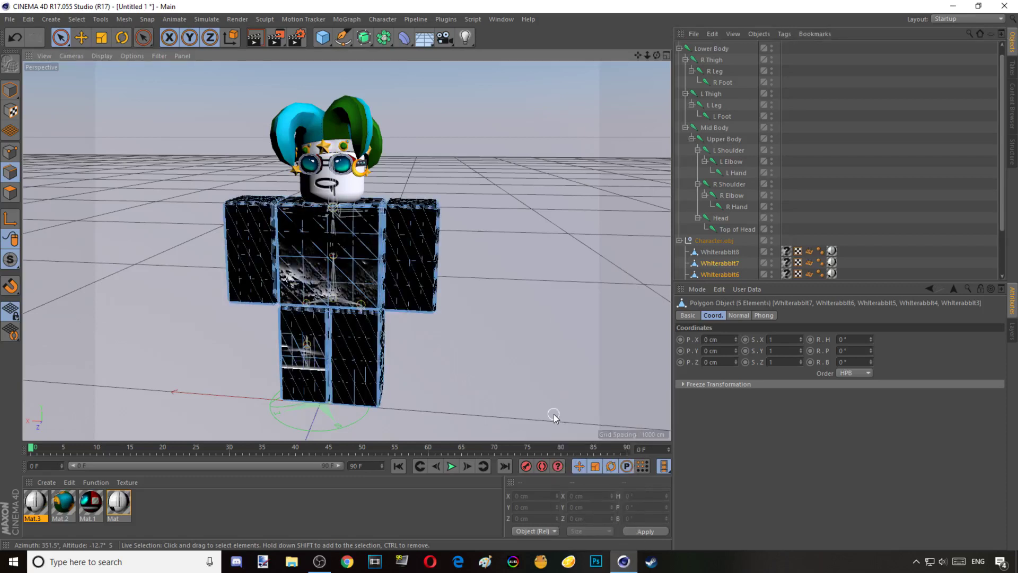
{"action": "key", "text": "u"}
{"action": "key", "text": "r"}
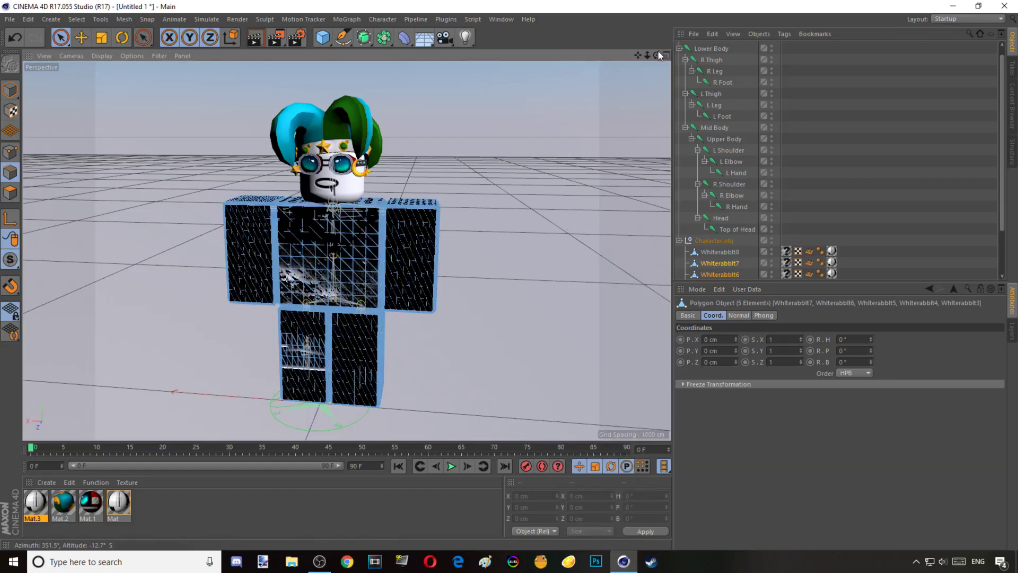
{"action": "mouse_move", "coordinate": [657, 55]}
{"action": "left_mouse_down"}
{"action": "mouse_move", "coordinate": [688, 35]}
{"action": "mouse_move", "coordinate": [741, 27]}
{"action": "mouse_move", "coordinate": [817, 30]}
{"action": "mouse_move", "coordinate": [866, 48]}
{"action": "mouse_move", "coordinate": [1017, 57]}
{"action": "left_mouse_up"}
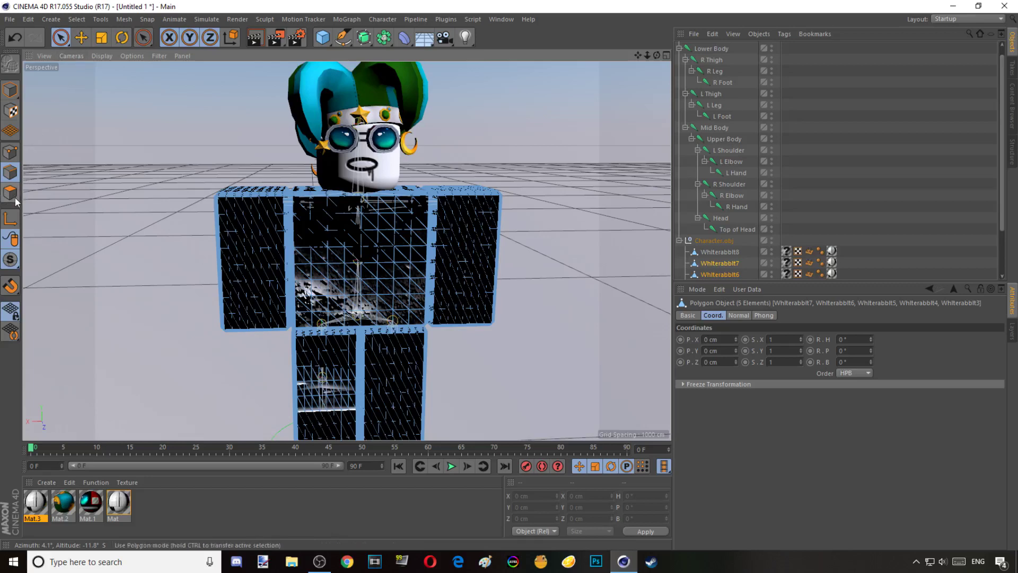
{"action": "left_click", "coordinate": [10, 172]}
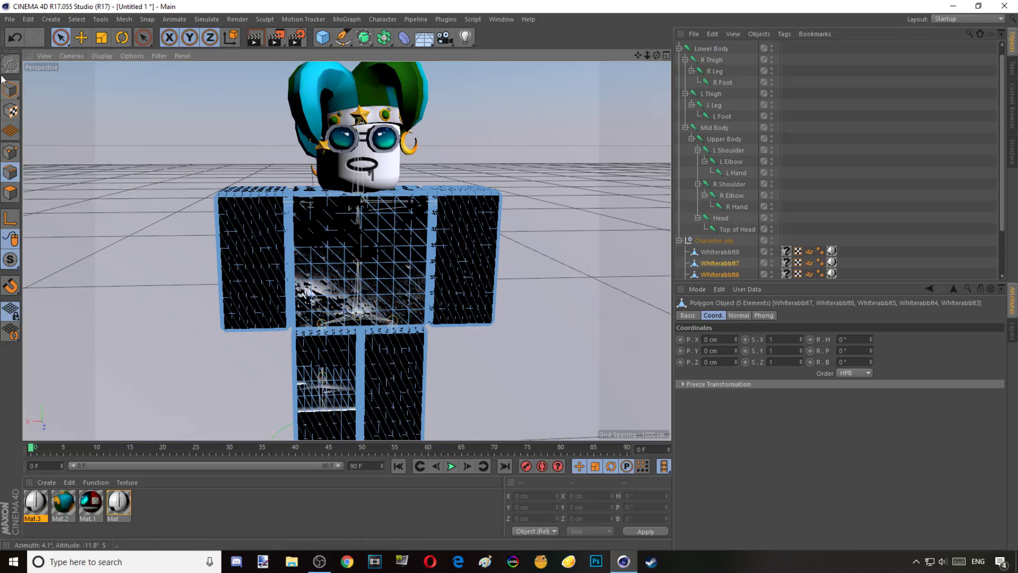
{"action": "left_click", "coordinate": [10, 90]}
{"action": "mouse_move", "coordinate": [641, 55]}
{"action": "left_mouse_down"}
{"action": "mouse_move", "coordinate": [656, 62]}
{"action": "mouse_move", "coordinate": [635, 60]}
{"action": "left_mouse_up"}
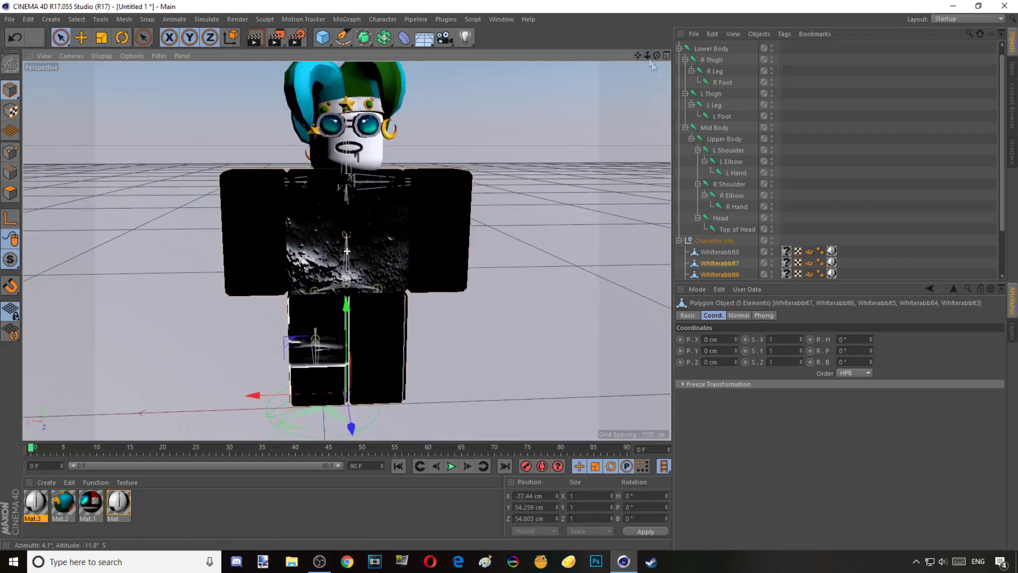
- Delete the Normal tags of the body objects WhIterabbIt3 through WhIterabbIt7
{"action": "scroll", "coordinate": [864, 202], "scroll_direction": "down", "scroll_amount": 3}
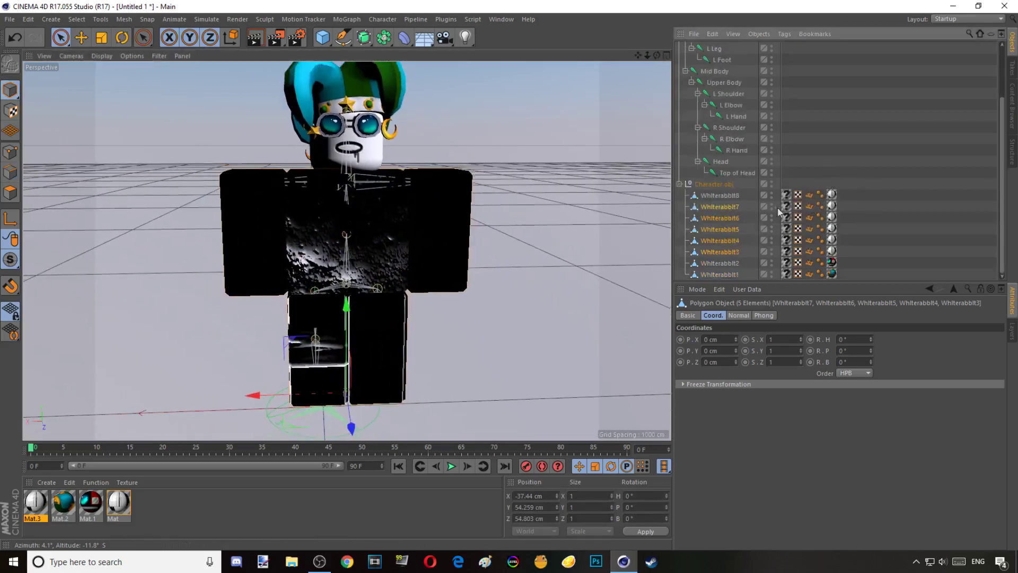
{"action": "left_click", "coordinate": [810, 206]}
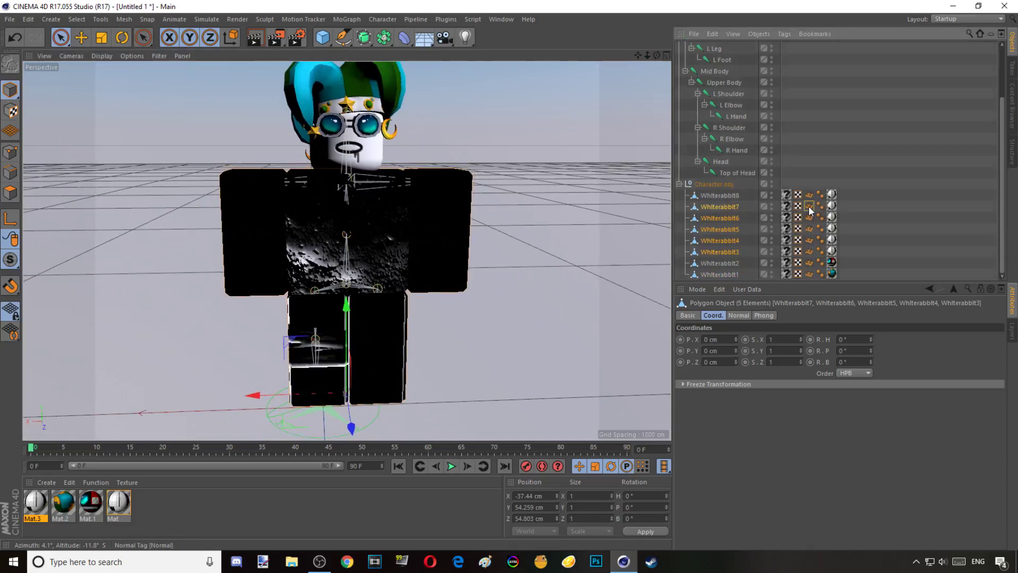
{"action": "left_click", "coordinate": [810, 251], "text": "shift"}
{"action": "key", "text": "Delete"}
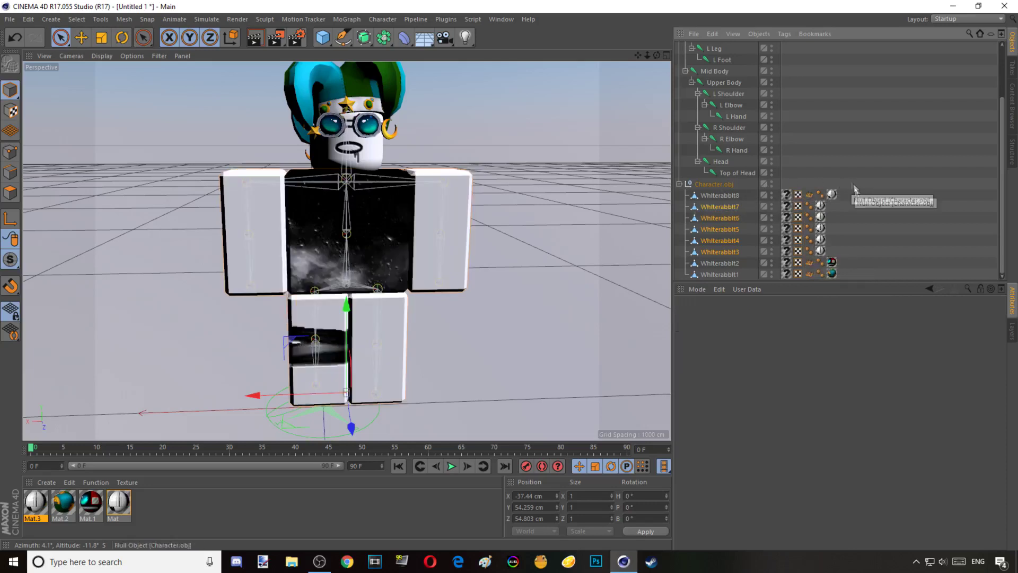
{"action": "left_click_drag", "start_coordinate": [647, 55], "coordinate": [649, 60]}
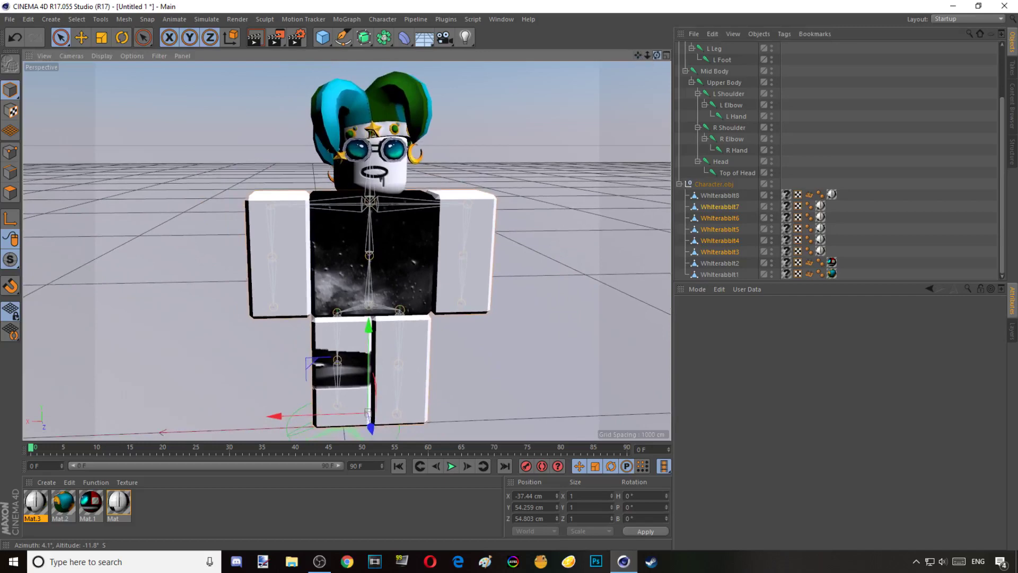
- Bind the arm object WhIterabbIt6 to the L Shoulder, L Elbow and L Hand joints
{"action": "left_click_drag", "start_coordinate": [371, 132], "coordinate": [552, 117], "text": "alt"}
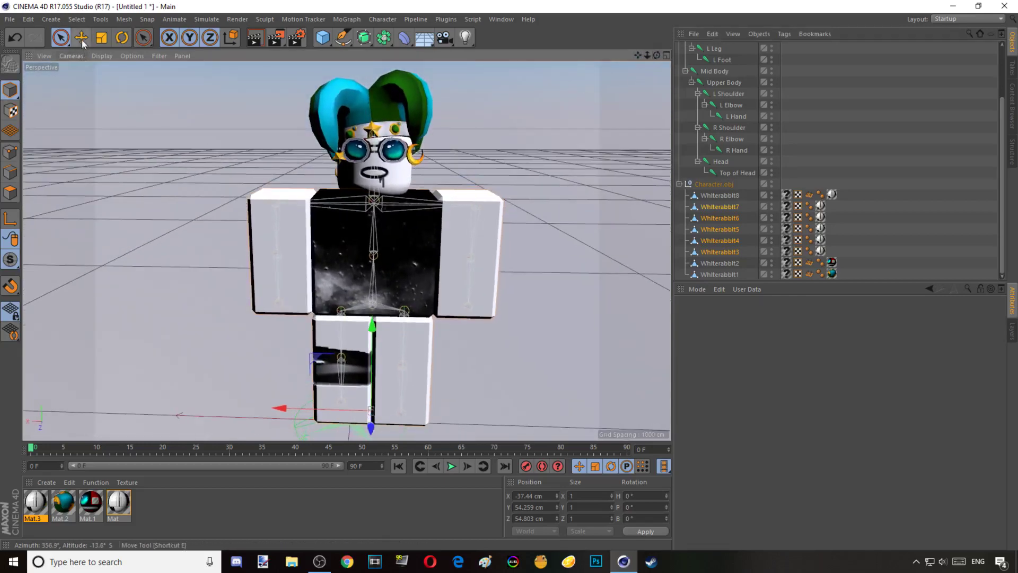
{"action": "left_click", "coordinate": [562, 152]}
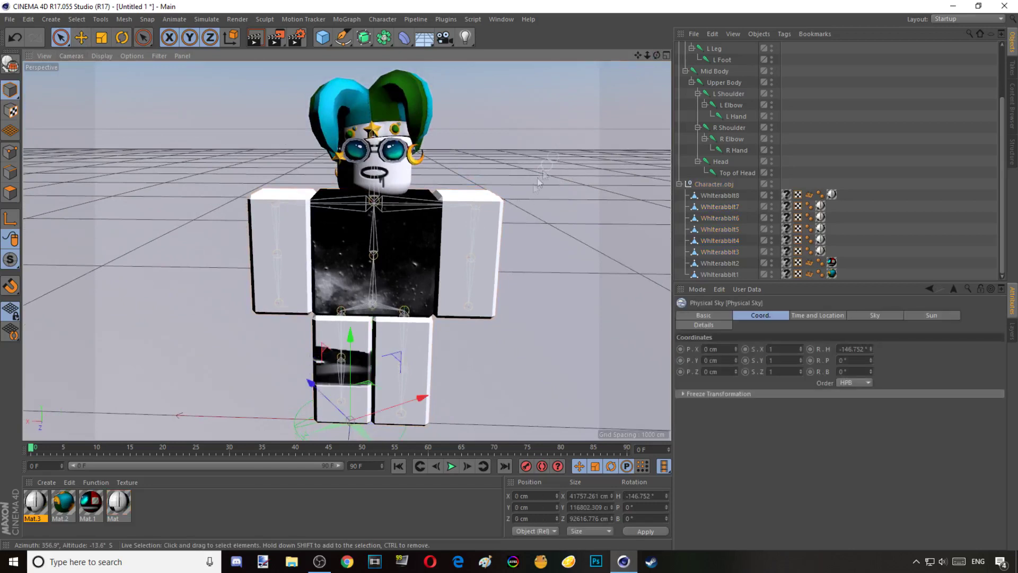
{"action": "left_click", "coordinate": [482, 246]}
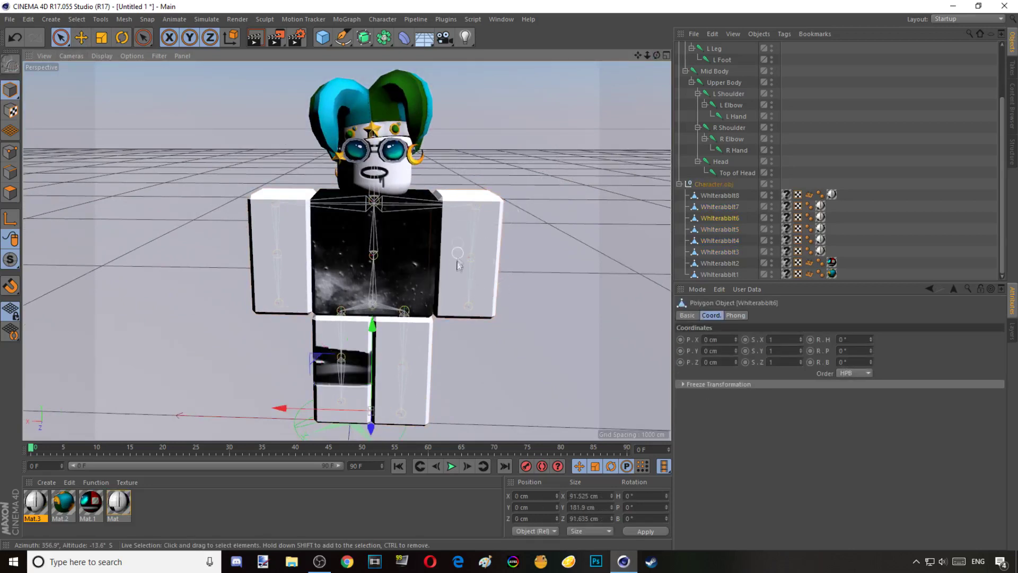
{"action": "left_click_drag", "start_coordinate": [656, 55], "coordinate": [870, 85]}
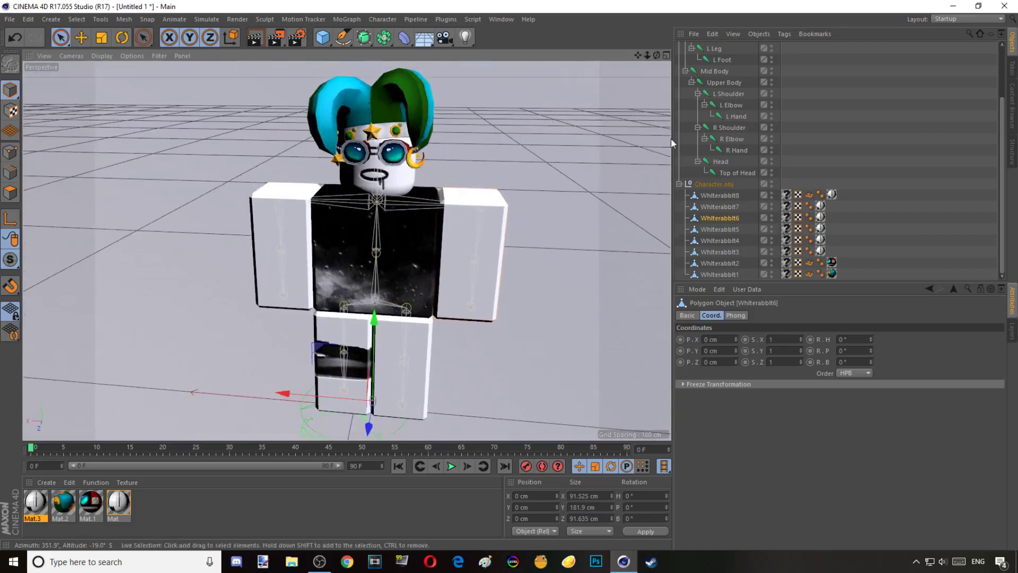
{"action": "left_click", "coordinate": [738, 117], "text": "ctrl"}
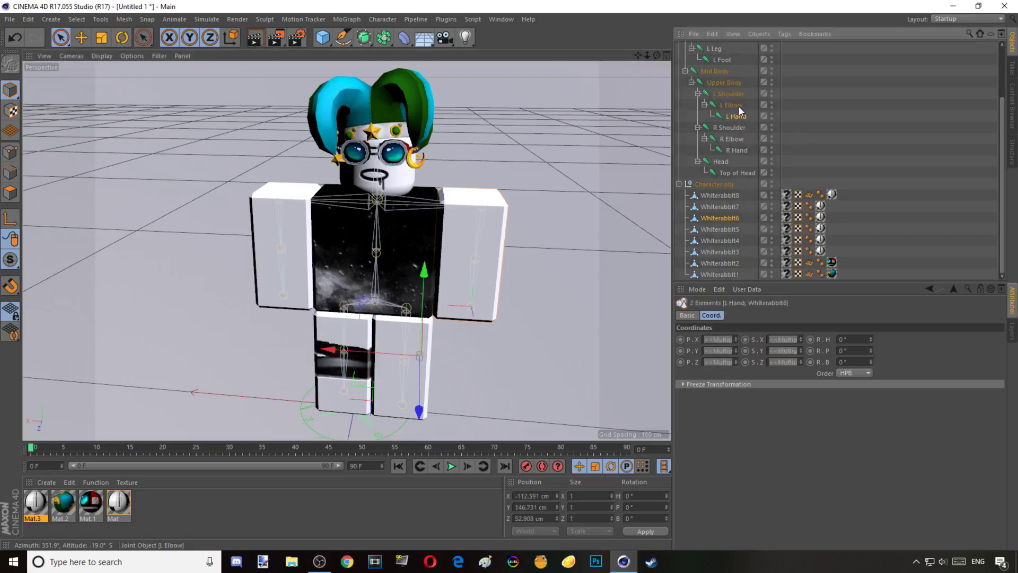
{"action": "left_click", "coordinate": [740, 106], "text": "ctrl"}
{"action": "left_click", "coordinate": [739, 94], "text": "ctrl"}
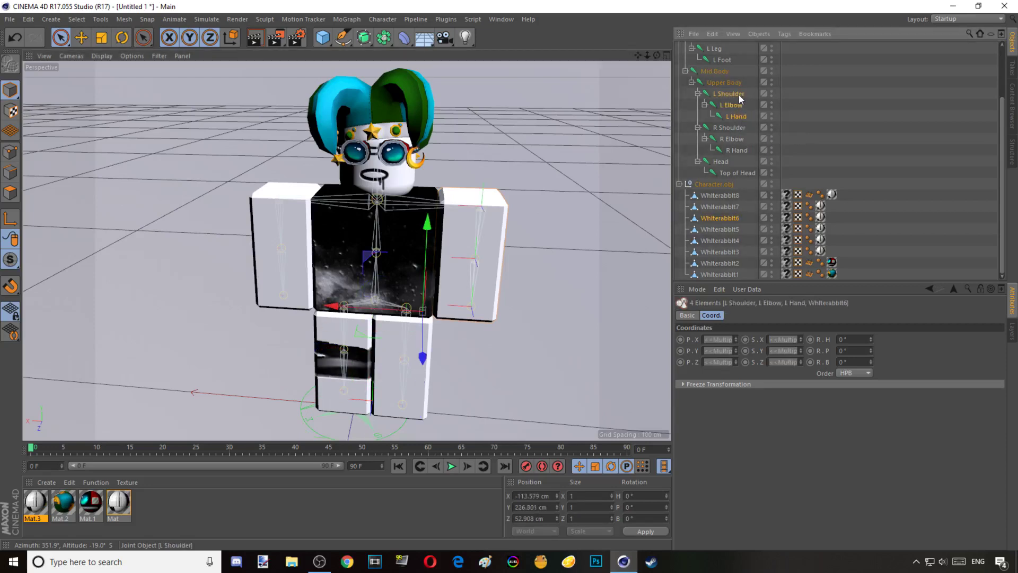
{"action": "left_click", "coordinate": [384, 21]}
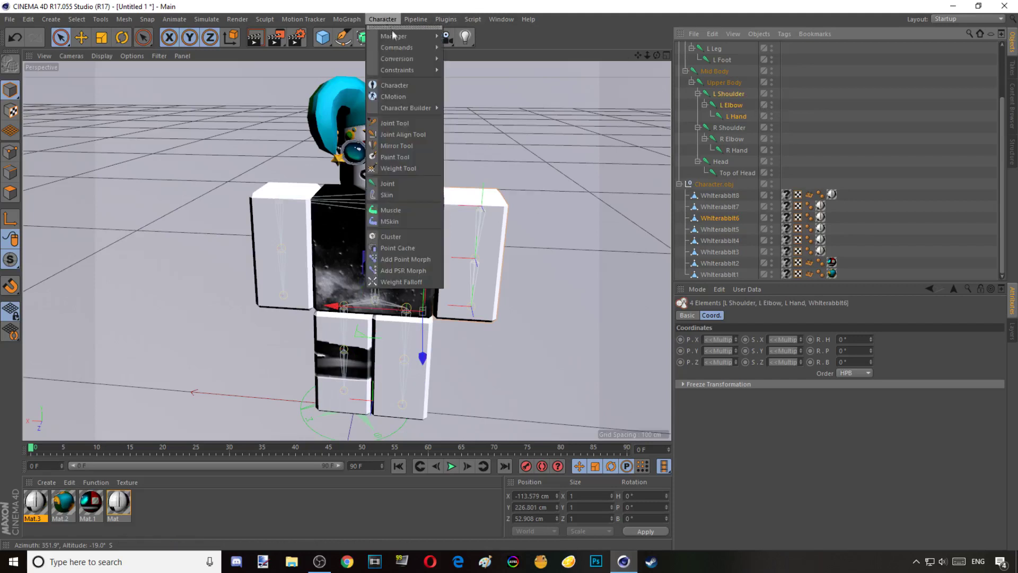
{"action": "mouse_move", "coordinate": [396, 37]}
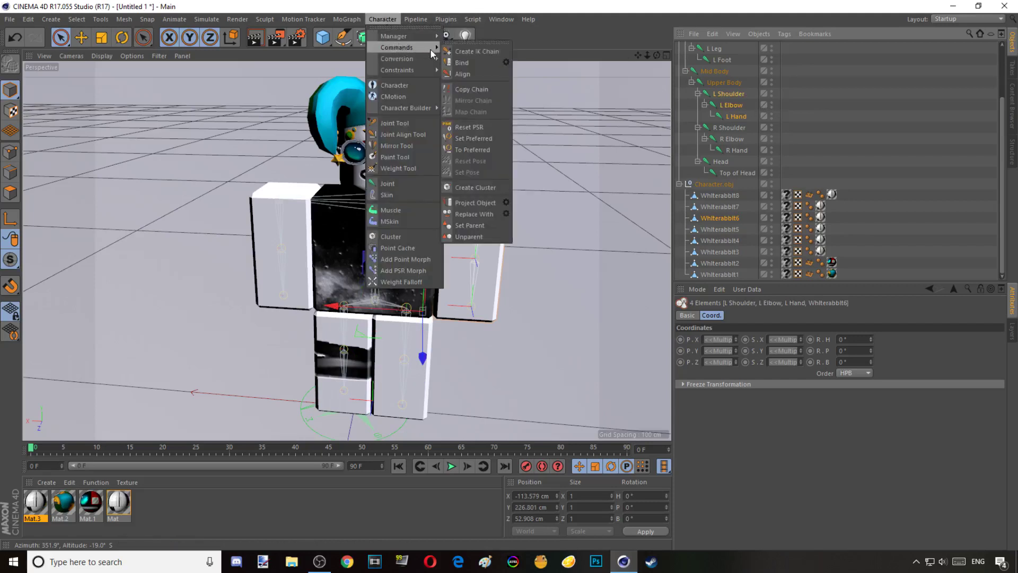
{"action": "left_click", "coordinate": [462, 63]}
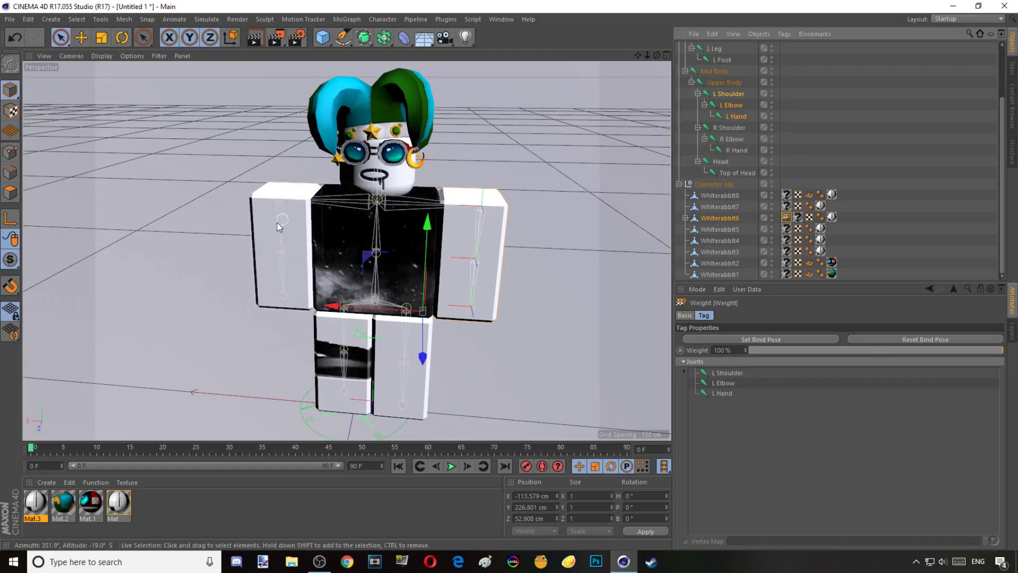
- Bind the opposite arm object WhIterabbIt5 to the R Shoulder, R Elbow and R Hand joints
{"action": "left_click", "coordinate": [278, 254]}
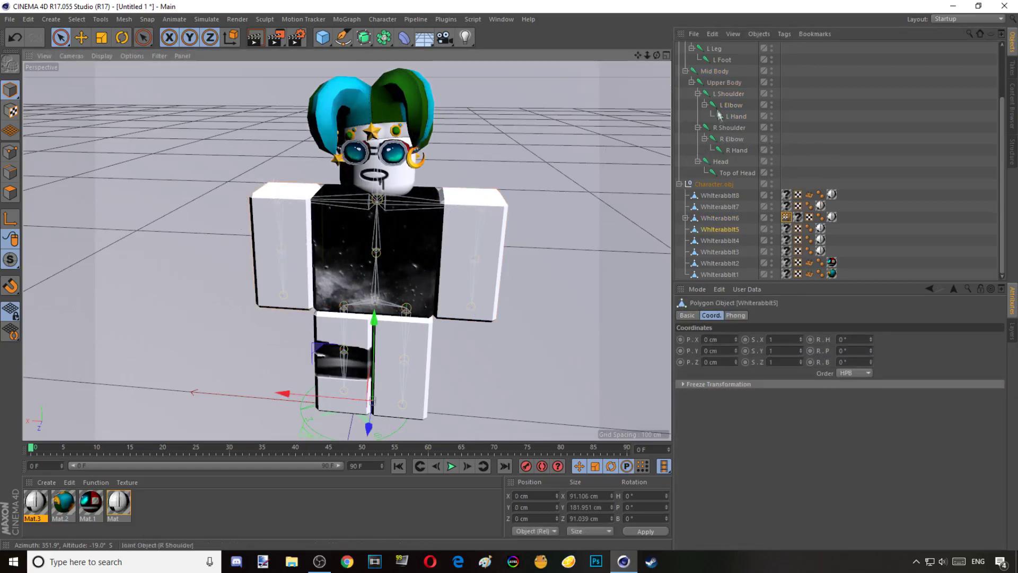
{"action": "left_click", "coordinate": [738, 150], "text": "ctrl"}
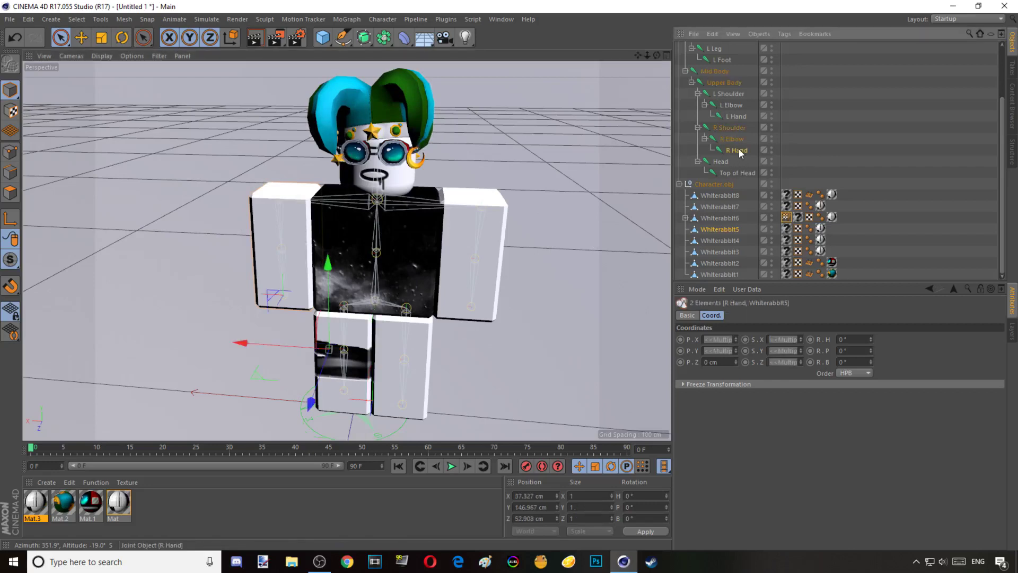
{"action": "left_click", "coordinate": [746, 140], "text": "ctrl"}
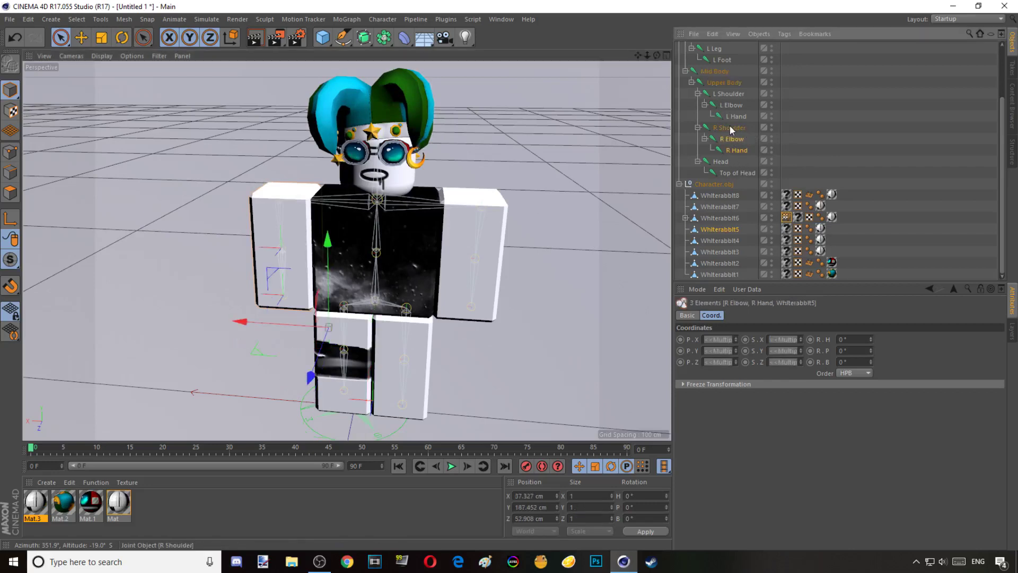
{"action": "left_click", "coordinate": [730, 127], "text": "ctrl"}
{"action": "left_click", "coordinate": [416, 19]}
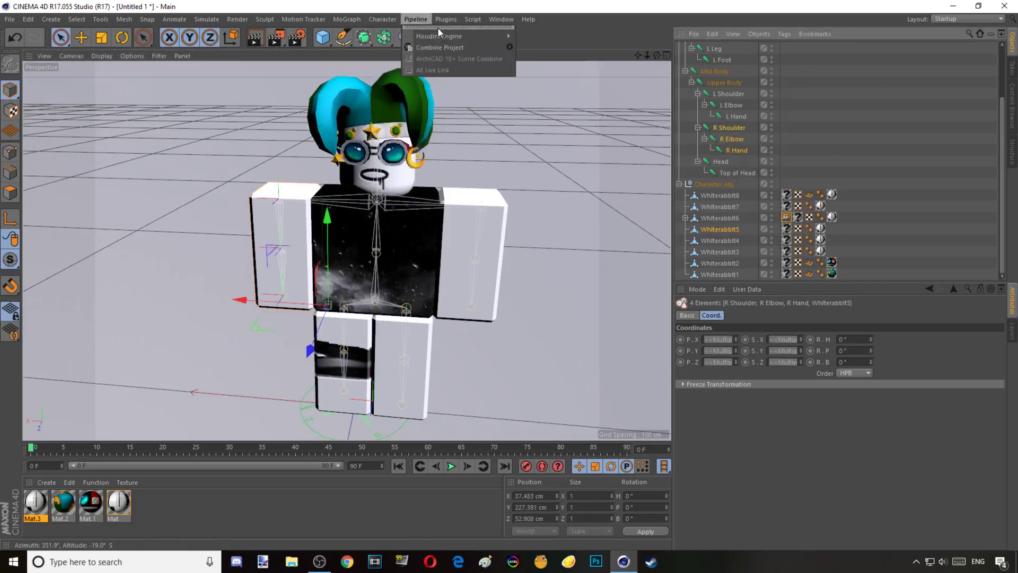
{"action": "mouse_move", "coordinate": [383, 19]}
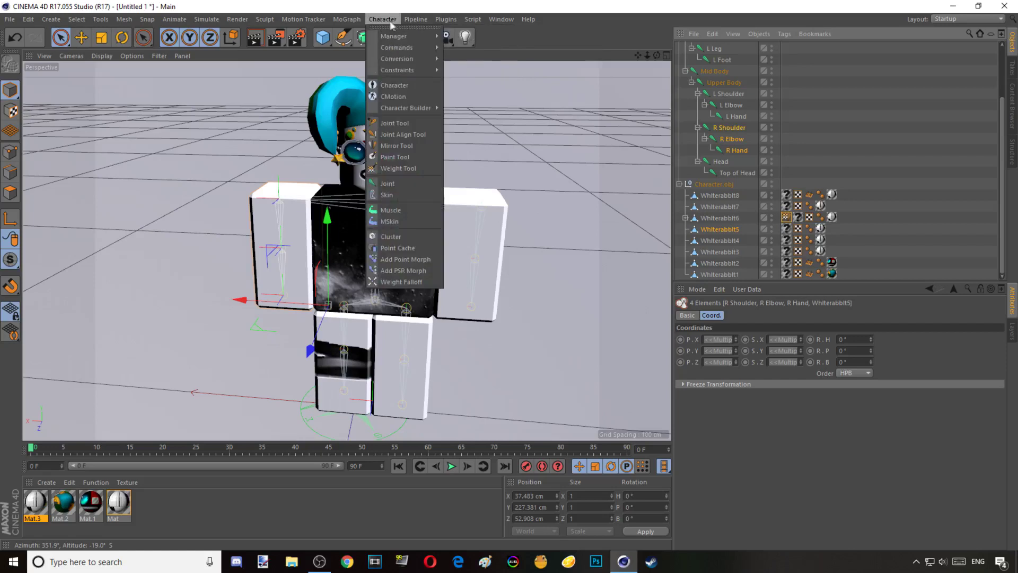
{"action": "left_click", "coordinate": [462, 63]}
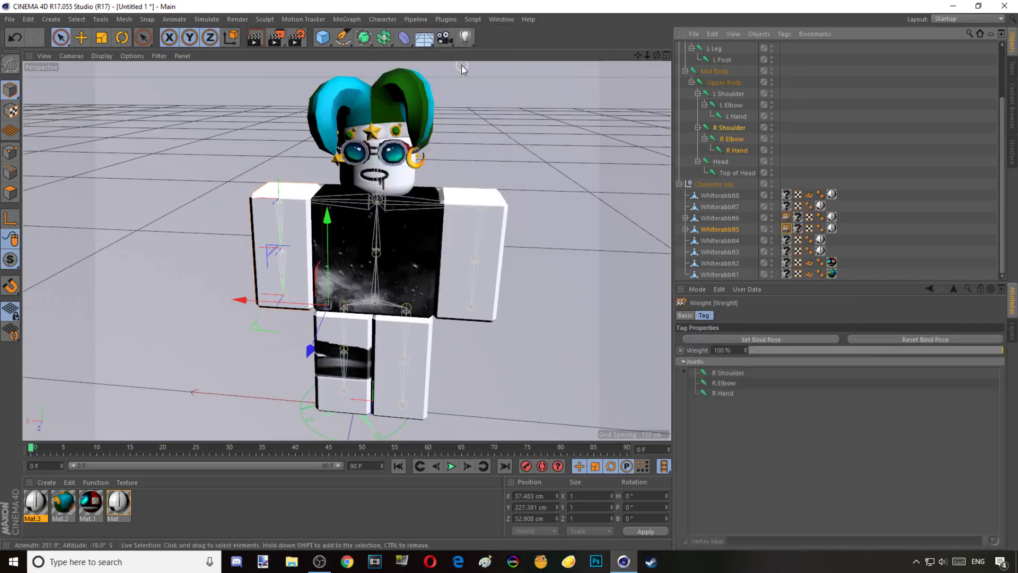
- Bind the leg object WhIterabbIt4 to the L Thigh, L Leg and L Foot joints
{"action": "left_click", "coordinate": [416, 362]}
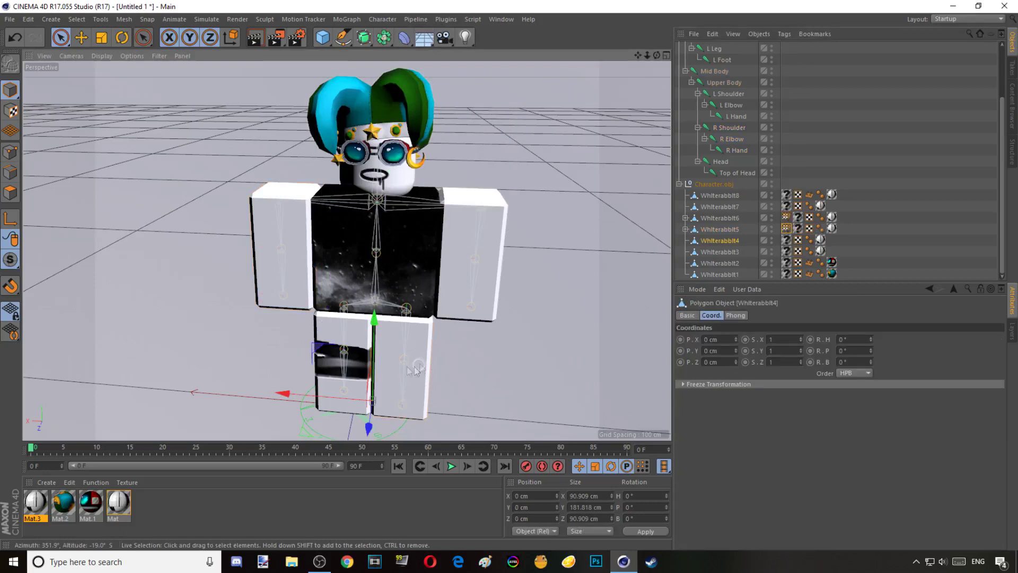
{"action": "scroll", "coordinate": [731, 127], "scroll_direction": "up", "scroll_amount": 3}
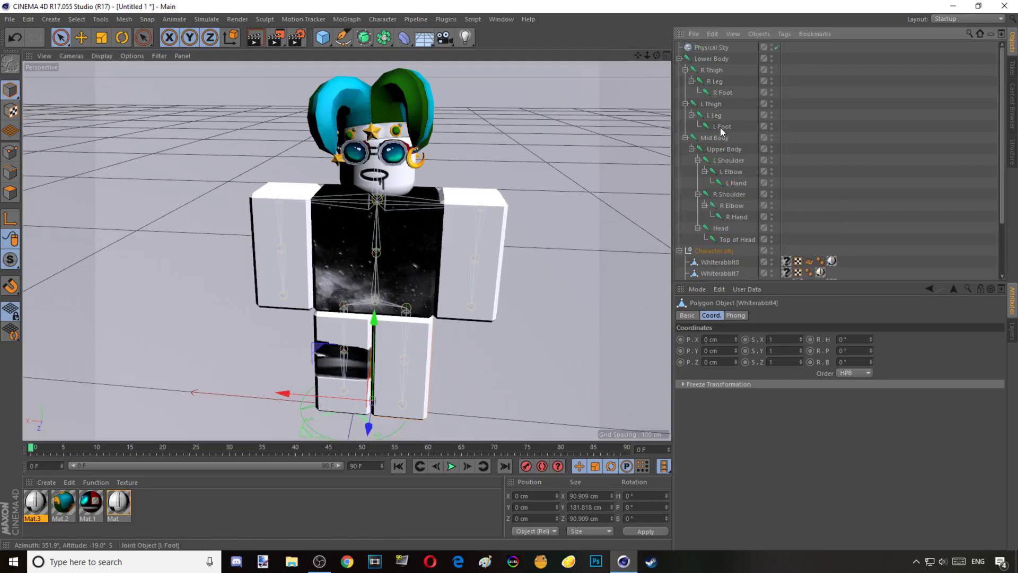
{"action": "left_click", "coordinate": [722, 127], "text": "ctrl"}
{"action": "left_click", "coordinate": [720, 115], "text": "ctrl"}
{"action": "left_click", "coordinate": [713, 105], "text": "ctrl"}
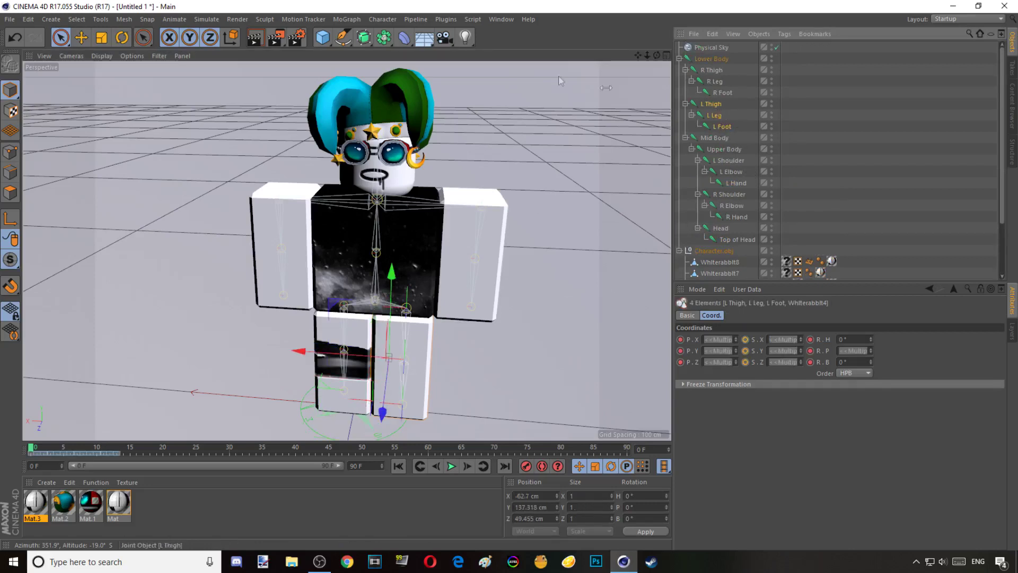
{"action": "left_click", "coordinate": [382, 19]}
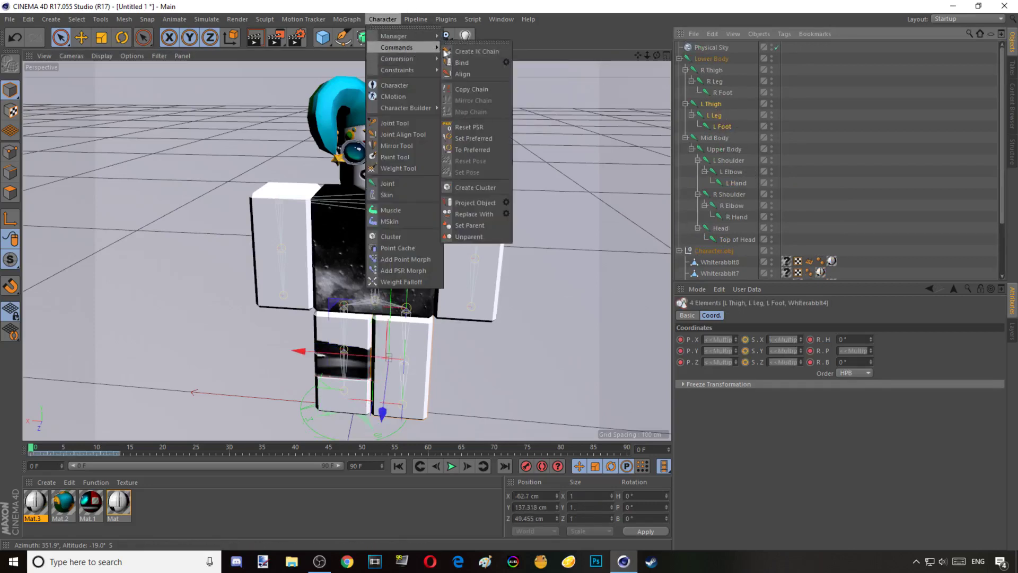
{"action": "left_click", "coordinate": [474, 62]}
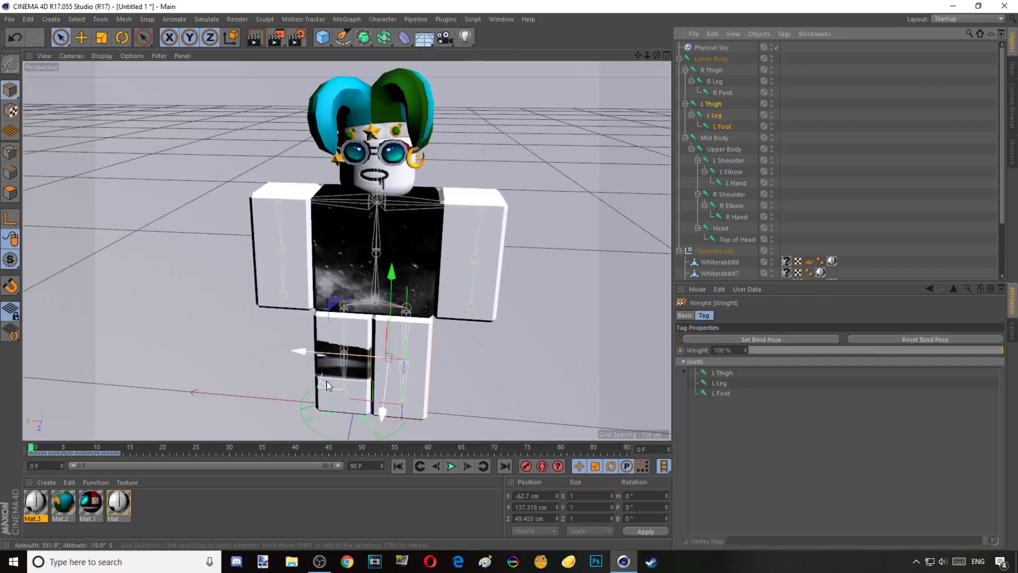
- Bind the other leg object WhIterabbIt3 to the R Thigh, R Leg and R Foot joints
{"action": "left_click", "coordinate": [310, 337]}
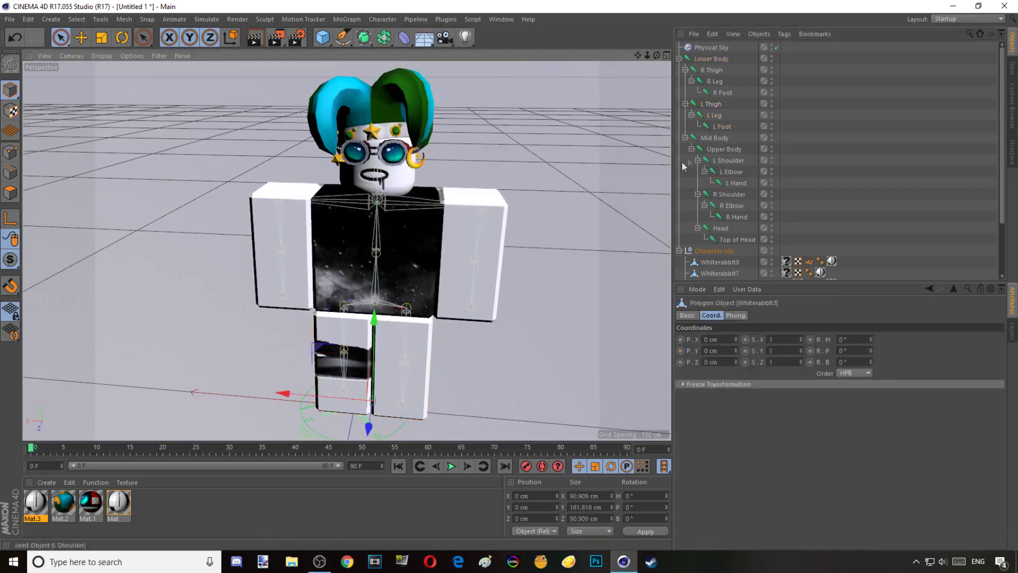
{"action": "left_click", "coordinate": [724, 92], "text": "ctrl"}
{"action": "left_click", "coordinate": [715, 83], "text": "ctrl"}
{"action": "left_click", "coordinate": [713, 70], "text": "ctrl"}
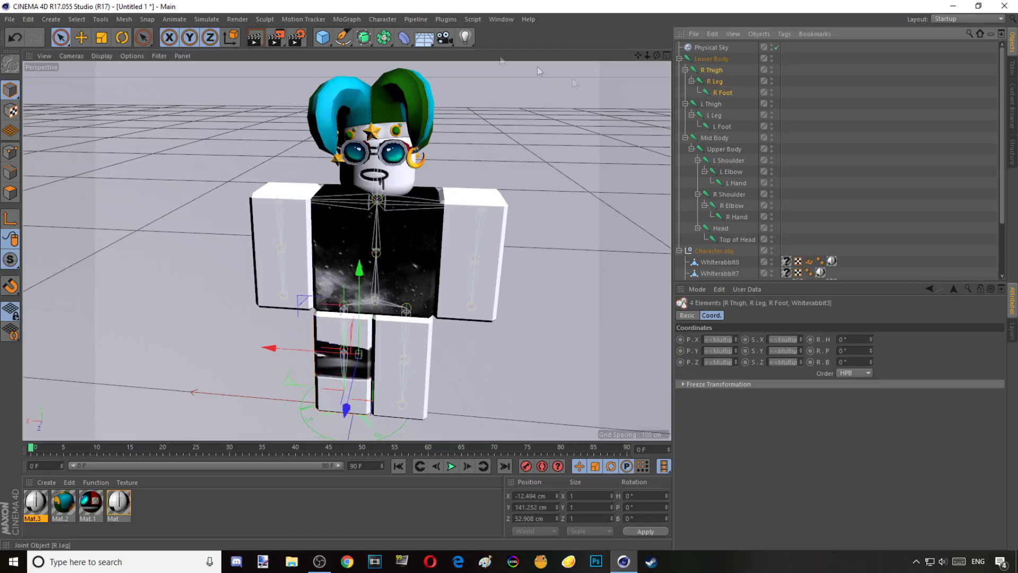
{"action": "left_click", "coordinate": [383, 19]}
{"action": "mouse_move", "coordinate": [409, 51]}
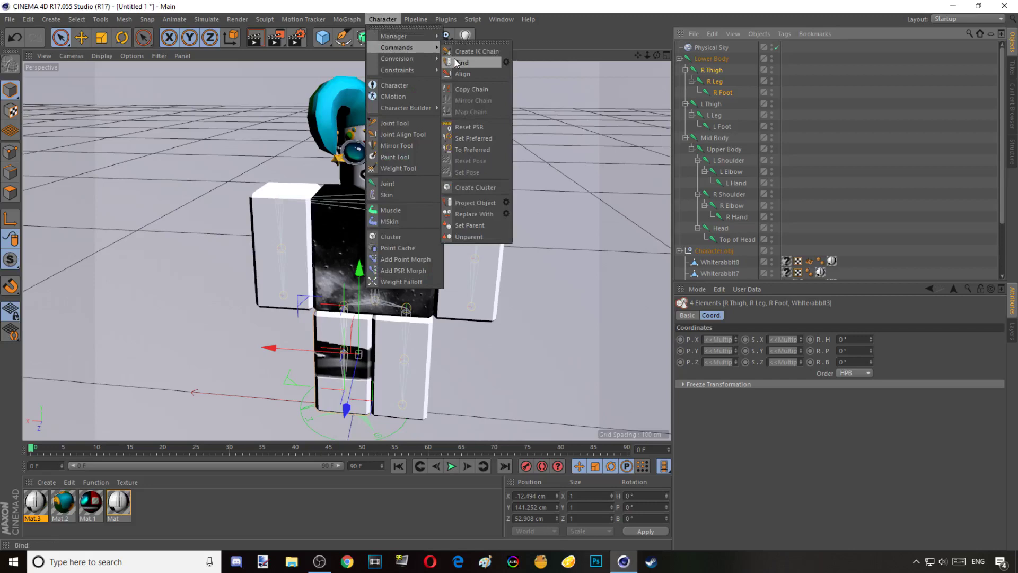
{"action": "left_click", "coordinate": [457, 63]}
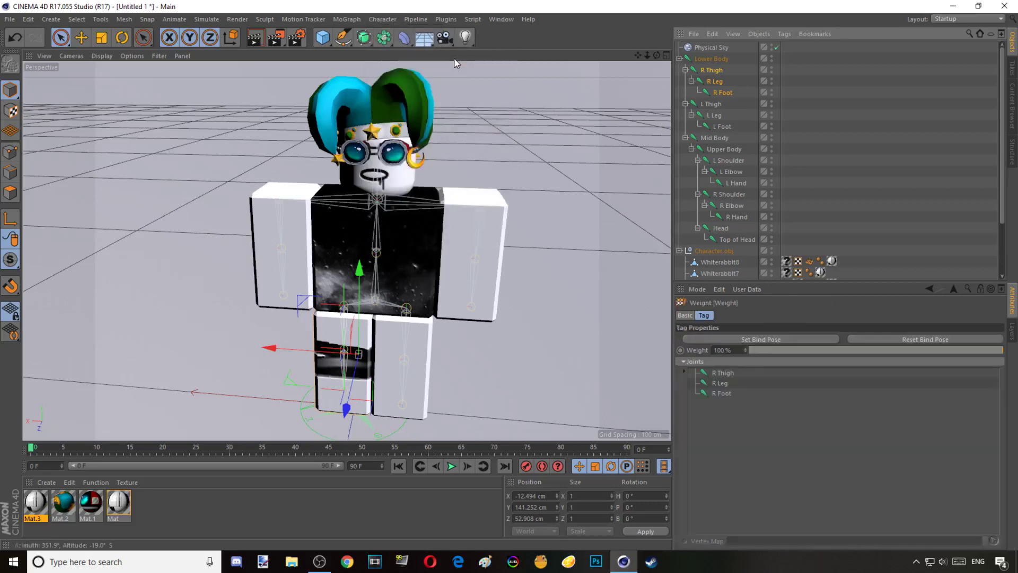
- Bind the torso object WhIterabbIt7 to the Lower Body, Mid Body and Upper Body joints
{"action": "left_click", "coordinate": [400, 265]}
{"action": "scroll", "coordinate": [737, 199], "scroll_direction": "down", "scroll_amount": 3}
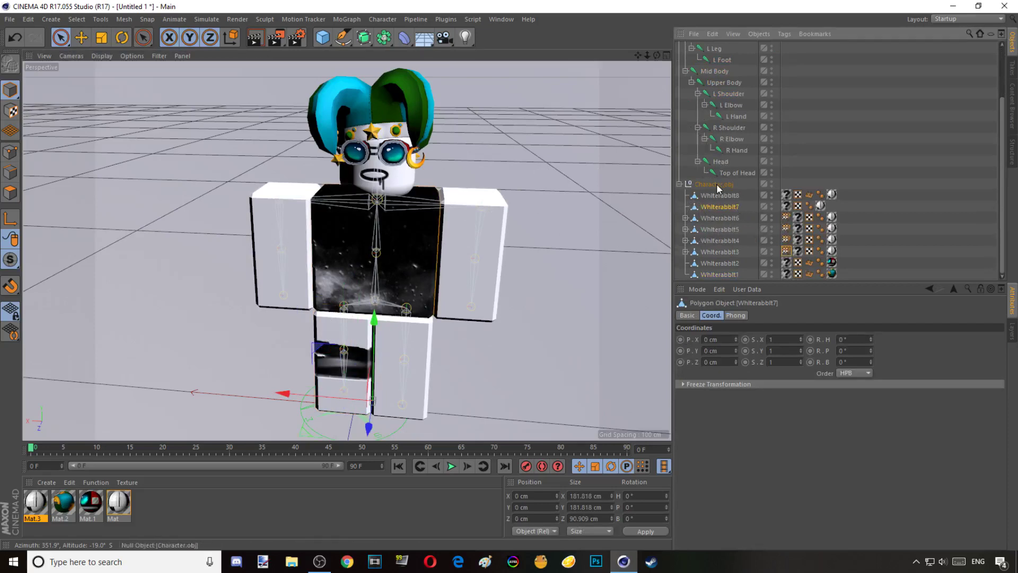
{"action": "scroll", "coordinate": [718, 188], "scroll_direction": "up", "scroll_amount": 3}
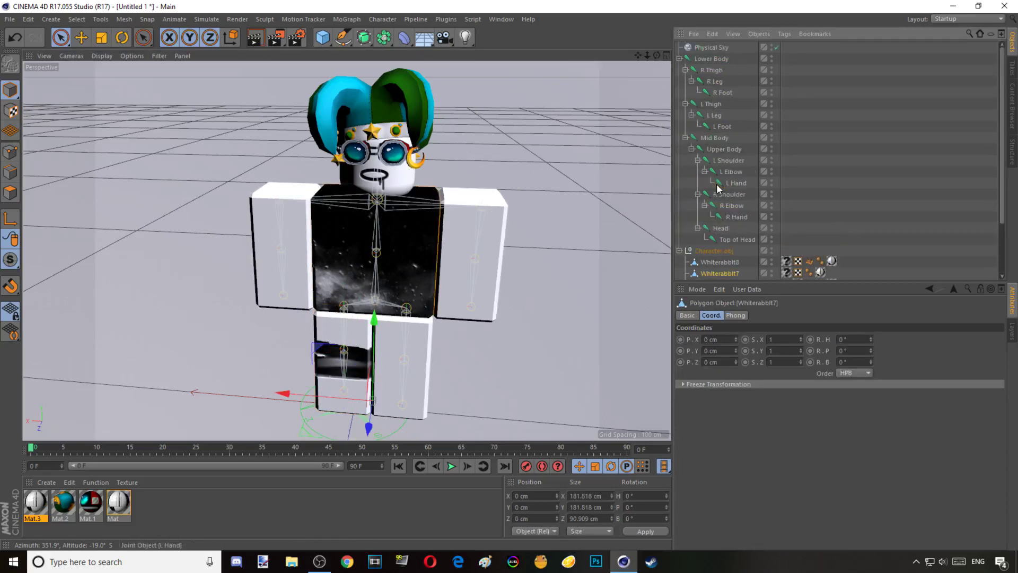
{"action": "left_click", "coordinate": [712, 59], "text": "ctrl"}
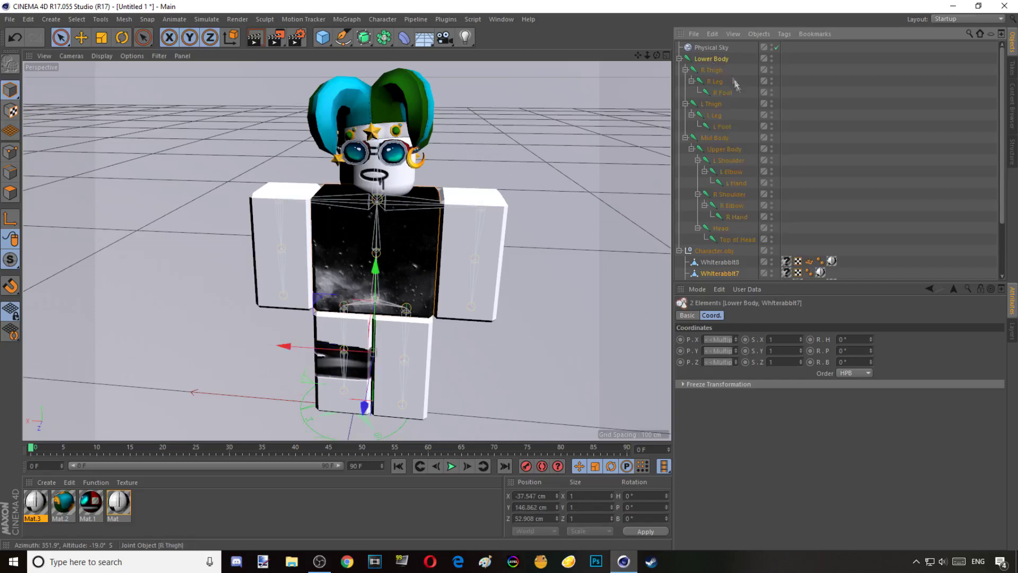
{"action": "left_click", "coordinate": [707, 138], "text": "ctrl"}
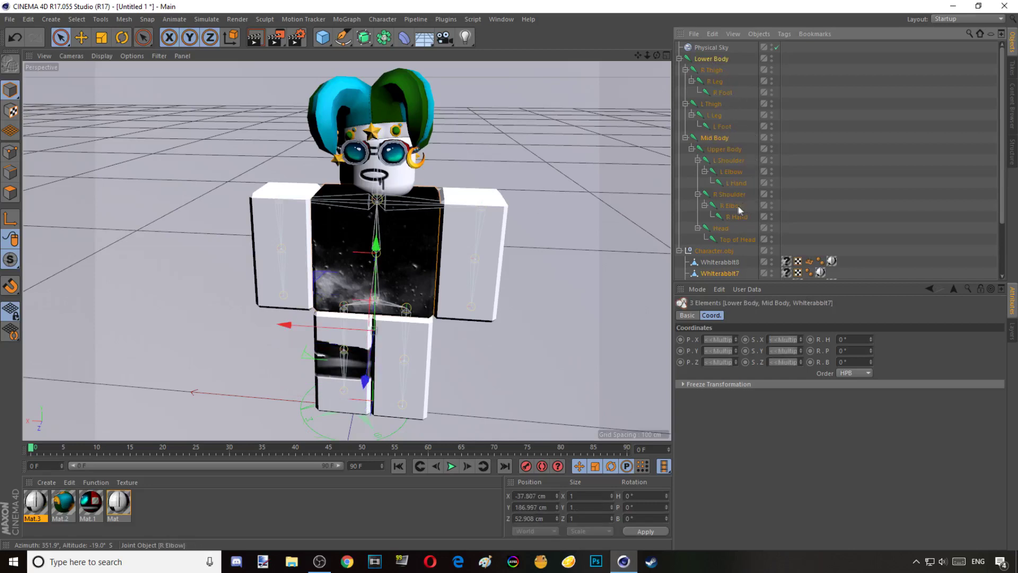
{"action": "left_click", "coordinate": [727, 151], "text": "ctrl"}
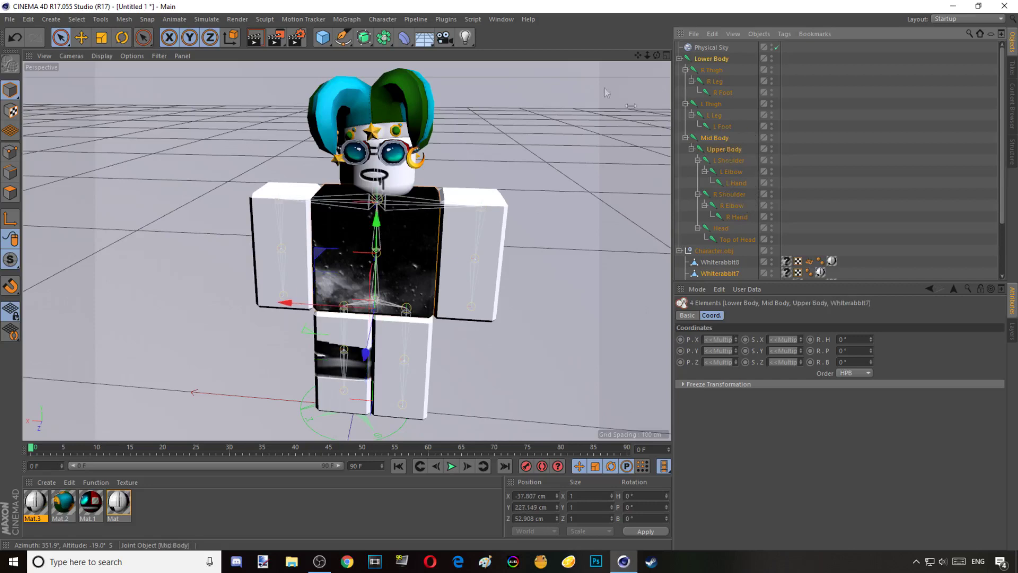
{"action": "left_click", "coordinate": [383, 19]}
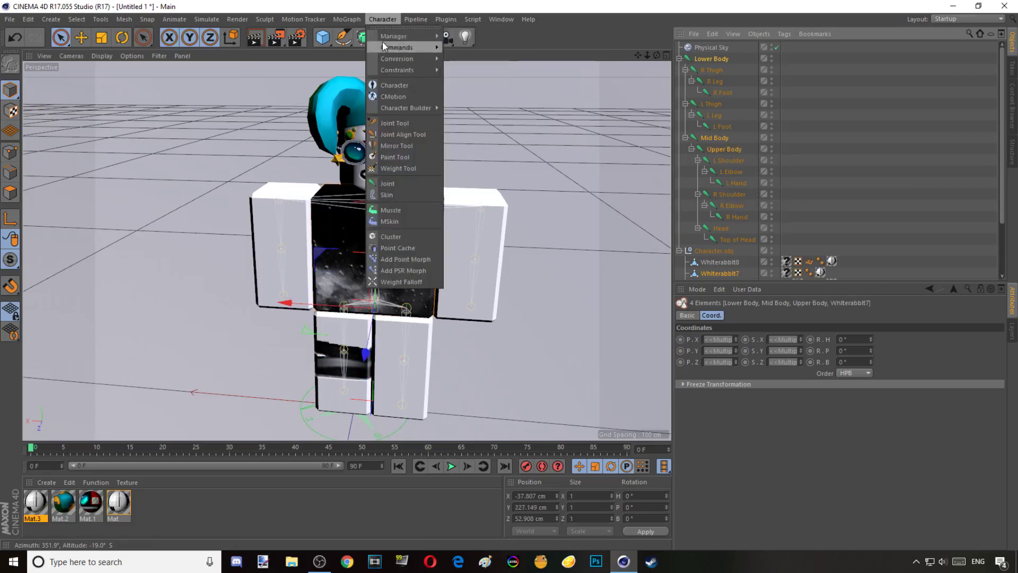
{"action": "mouse_move", "coordinate": [395, 48]}
{"action": "left_click", "coordinate": [461, 63]}
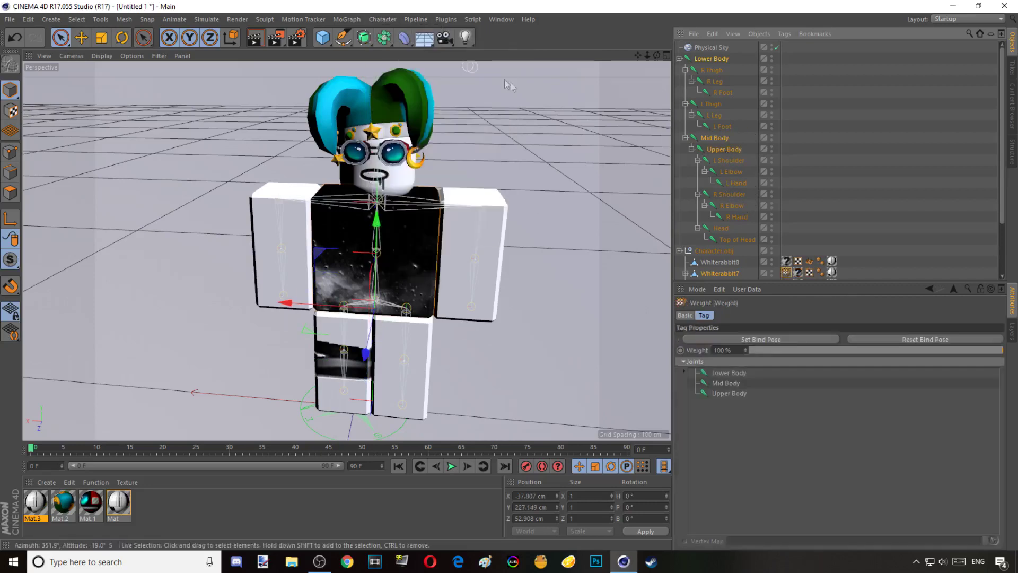
- Try to bend the left forearm by moving the L Elbow joint to about X -33 cm, Z -11 cm
{"action": "left_click", "coordinate": [60, 37]}
{"action": "left_click", "coordinate": [68, 151]}
{"action": "mouse_move", "coordinate": [656, 55]}
{"action": "left_mouse_down"}
{"action": "mouse_move", "coordinate": [620, 48]}
{"action": "mouse_move", "coordinate": [649, 59]}
{"action": "mouse_move", "coordinate": [977, 59]}
{"action": "left_mouse_up"}
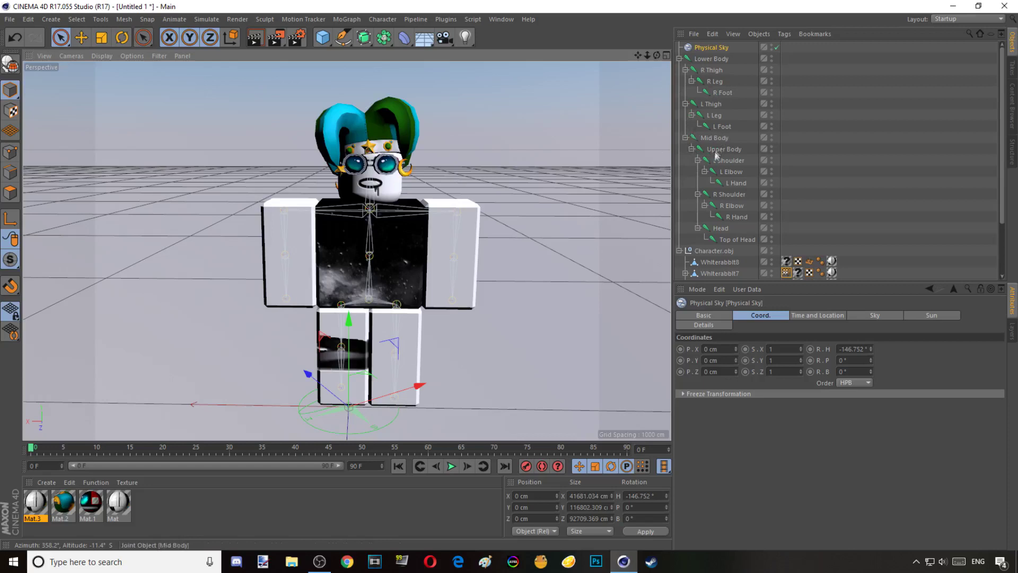
{"action": "left_click", "coordinate": [732, 174]}
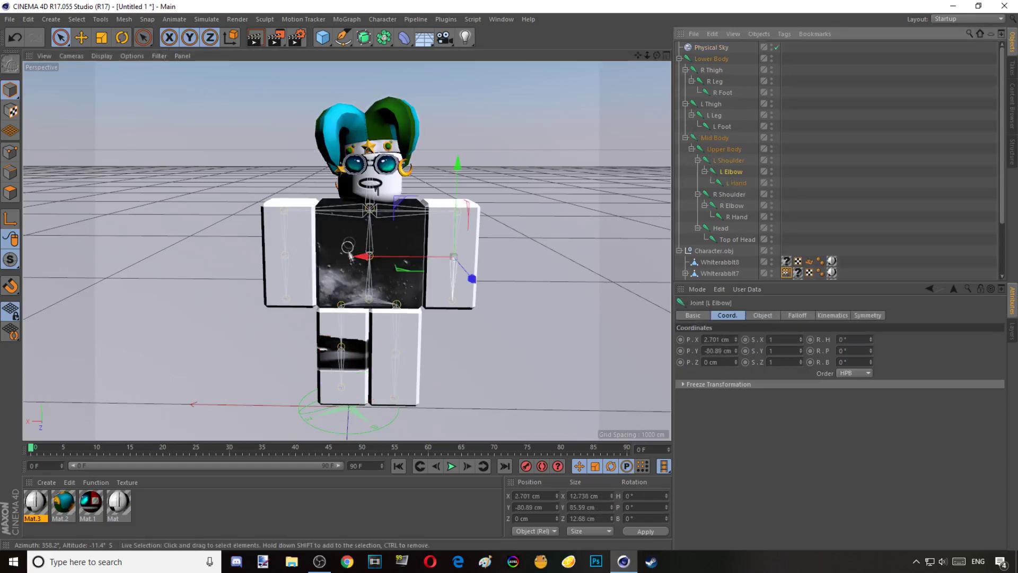
{"action": "left_click_drag", "start_coordinate": [358, 261], "coordinate": [348, 330]}
{"action": "left_click_drag", "start_coordinate": [490, 279], "coordinate": [415, 276]}
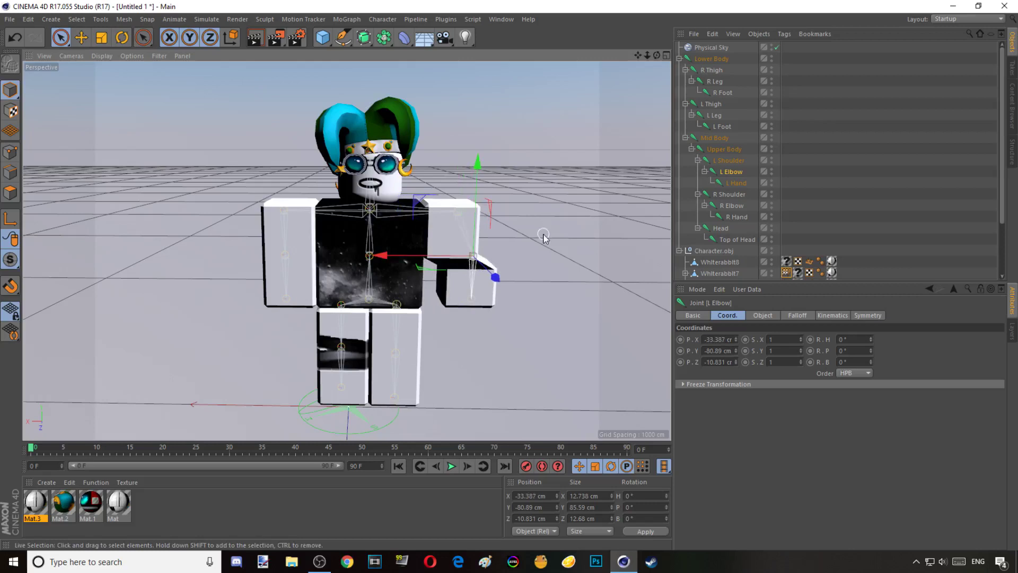
{"action": "key", "text": "ctrl+z"}
{"action": "key", "text": "ctrl+z"}
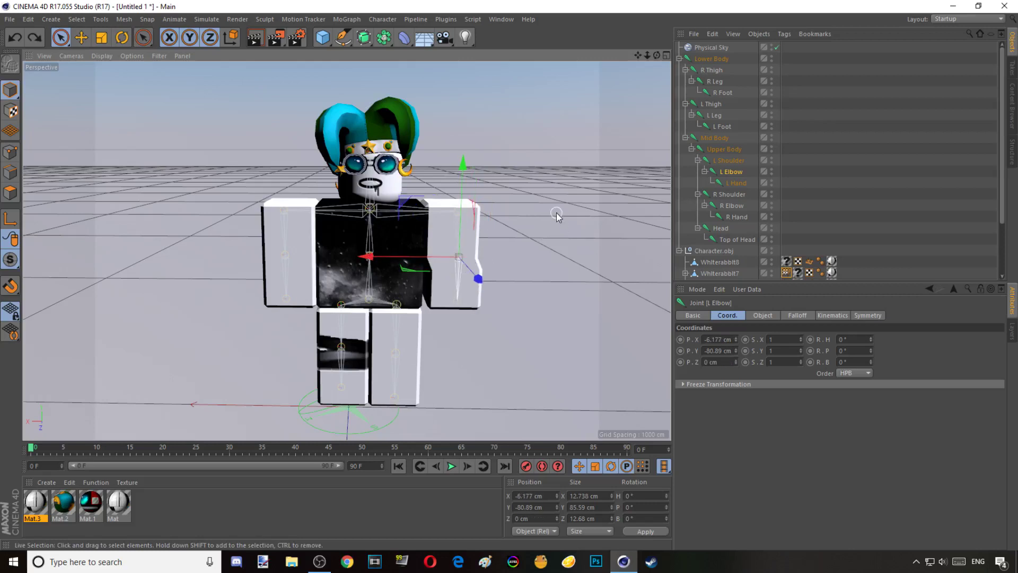
{"action": "key", "text": "ctrl+z"}
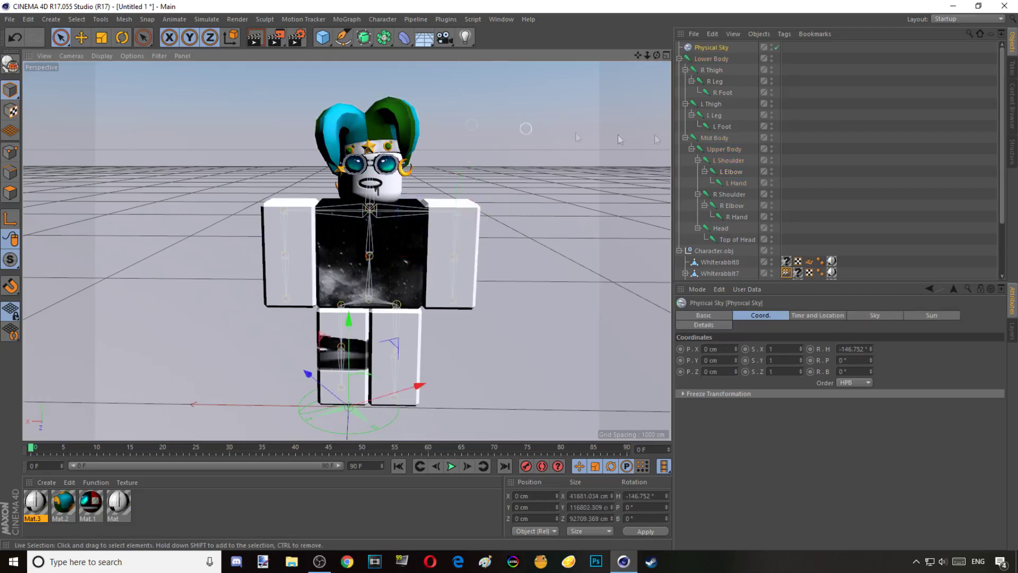
- Pose the left arm by rotating the L Shoulder joint to about 26° bank and shifting it to about X -141.6 cm, Y 21.7 cm
{"action": "left_click_drag", "start_coordinate": [657, 55], "coordinate": [692, 94]}
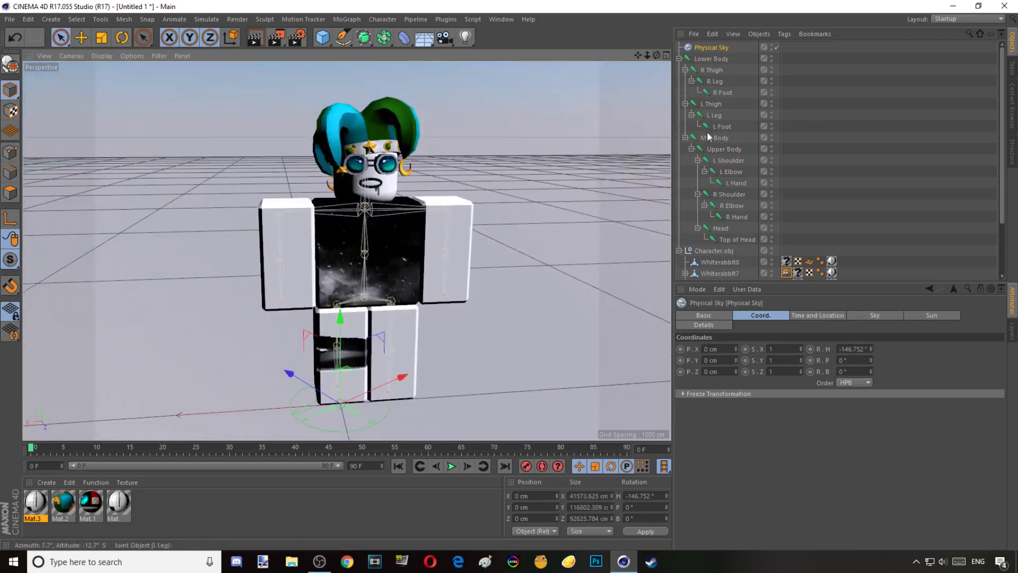
{"action": "left_click", "coordinate": [724, 161]}
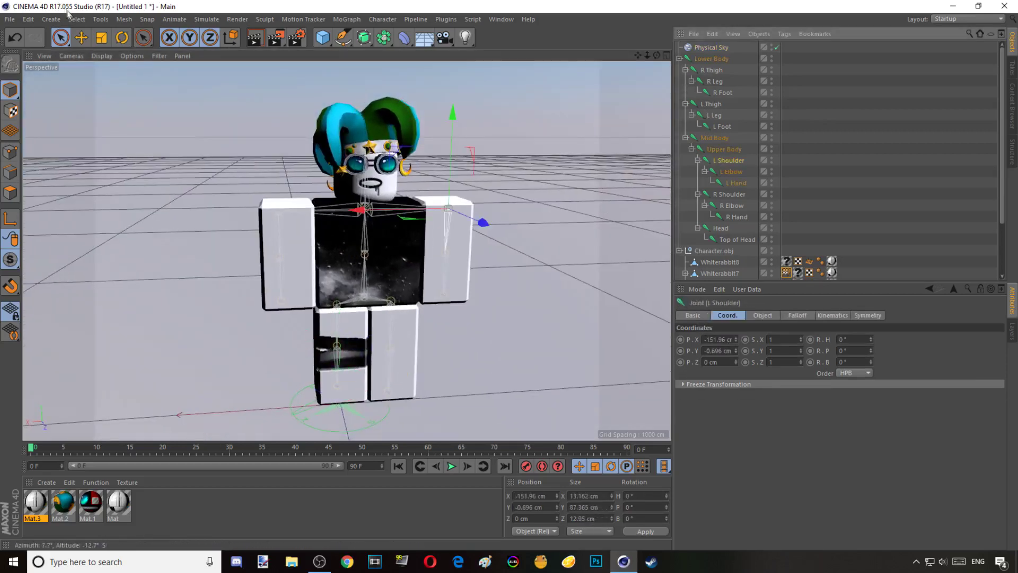
{"action": "left_click", "coordinate": [116, 40]}
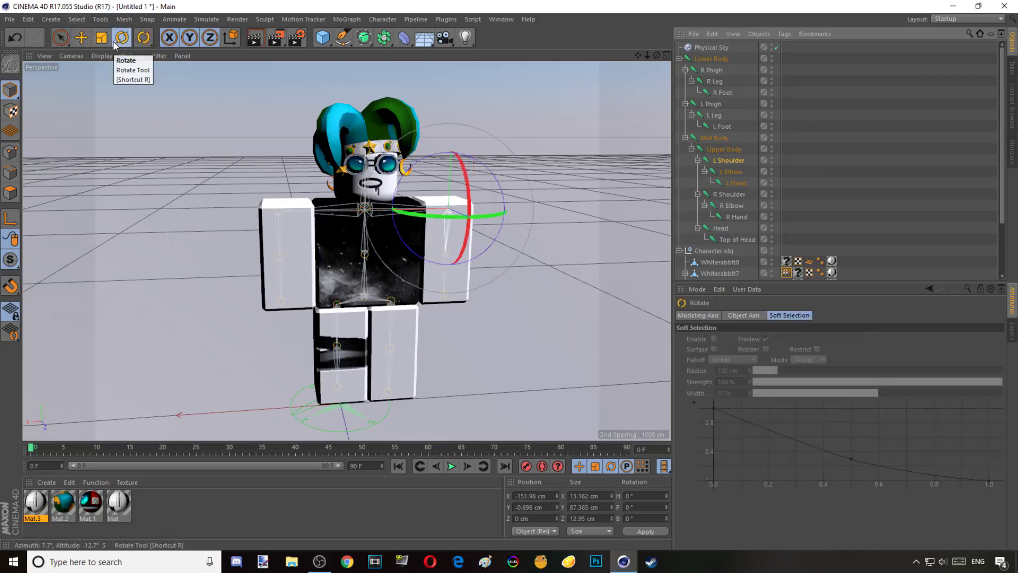
{"action": "left_click_drag", "start_coordinate": [656, 55], "coordinate": [635, 70]}
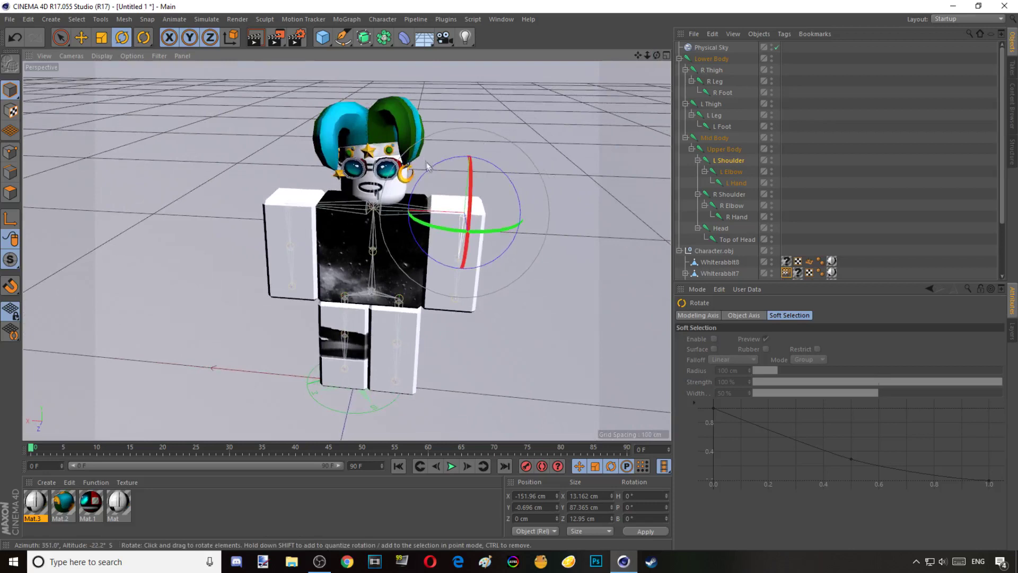
{"action": "left_click_drag", "start_coordinate": [426, 164], "coordinate": [420, 195]}
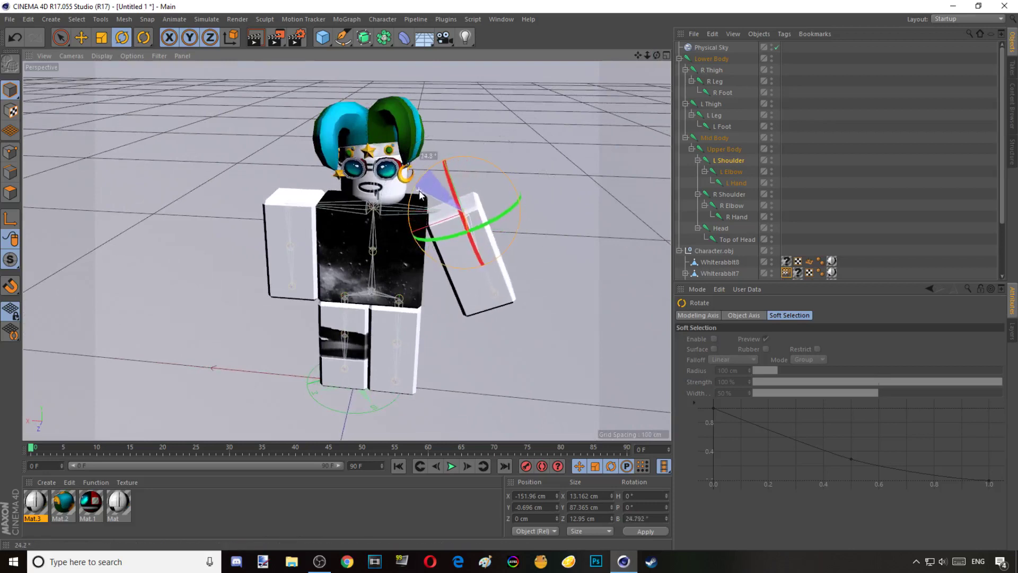
{"action": "left_click", "coordinate": [81, 37]}
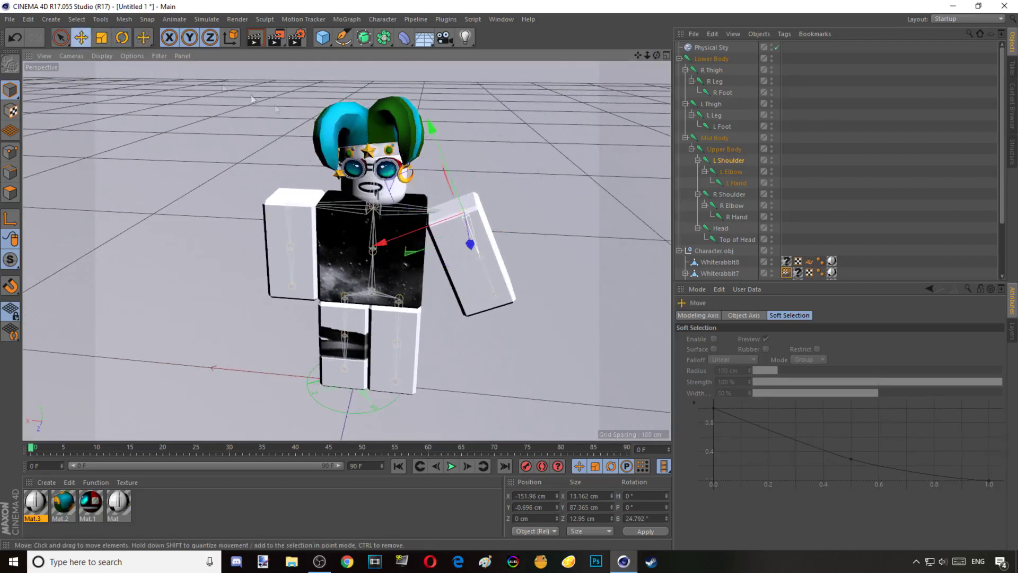
{"action": "left_click_drag", "start_coordinate": [443, 161], "coordinate": [433, 150]}
{"action": "left_click", "coordinate": [122, 37]}
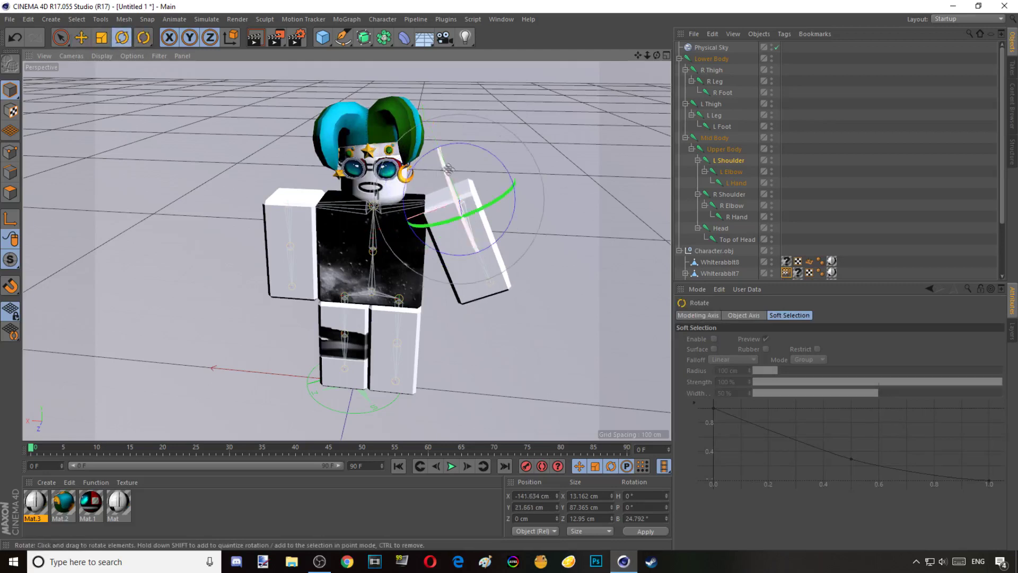
{"action": "left_click_drag", "start_coordinate": [444, 173], "coordinate": [440, 228]}
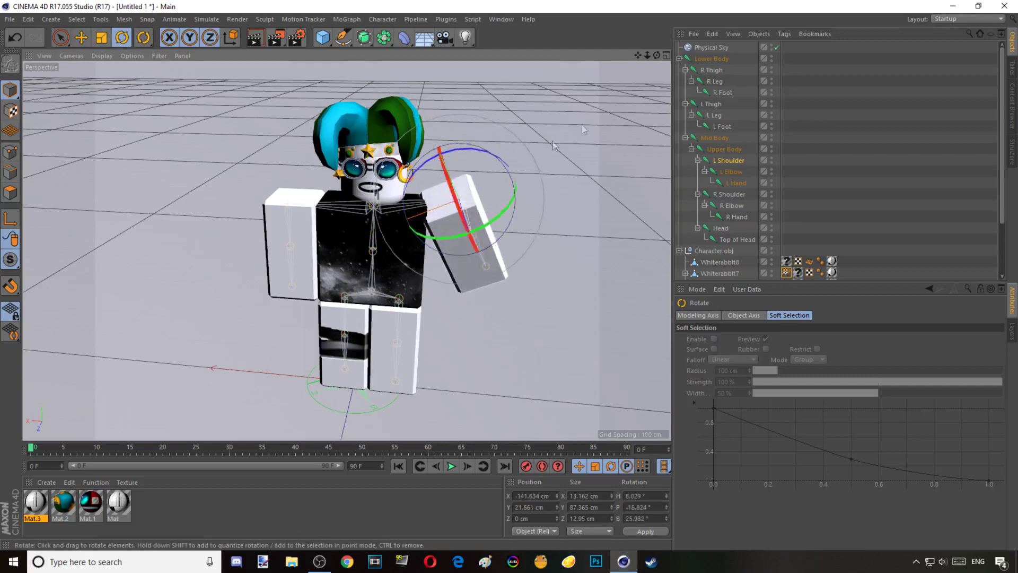
- Try to bend the left arm by rotating the L Elbow joint to about -19° bank
{"action": "left_click_drag", "start_coordinate": [657, 55], "coordinate": [631, 47]}
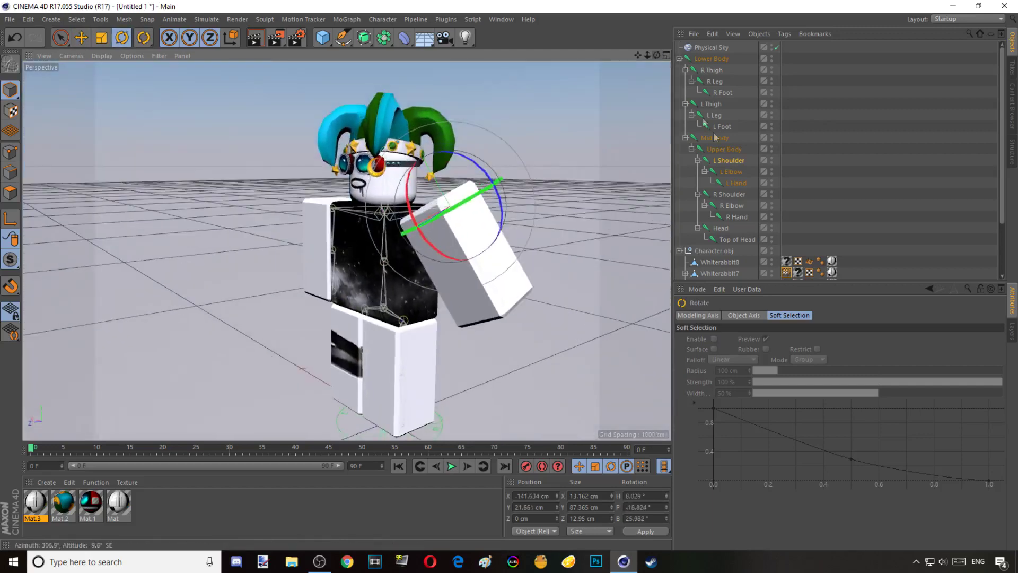
{"action": "left_click", "coordinate": [732, 173]}
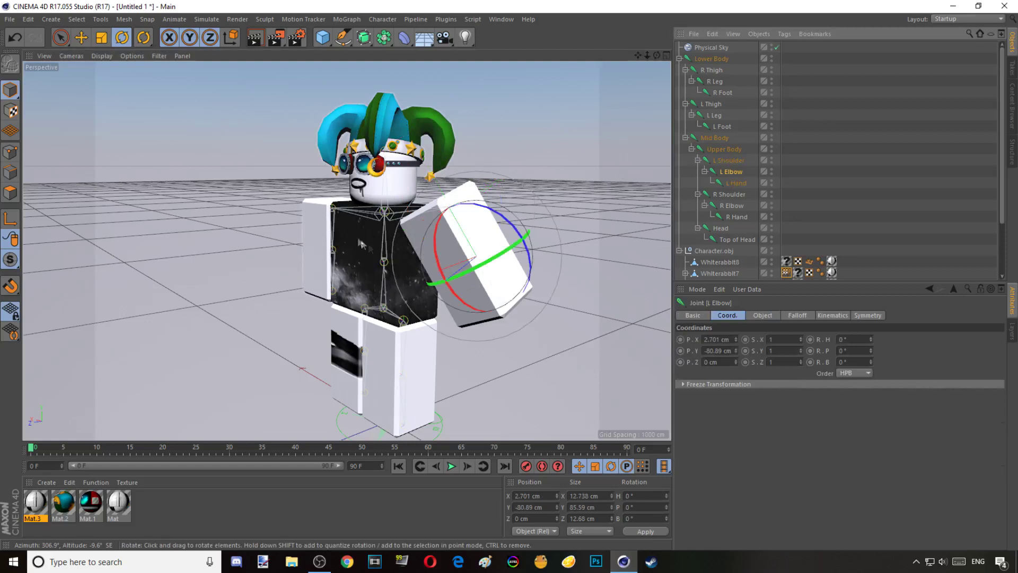
{"action": "left_click_drag", "start_coordinate": [439, 265], "coordinate": [520, 240]}
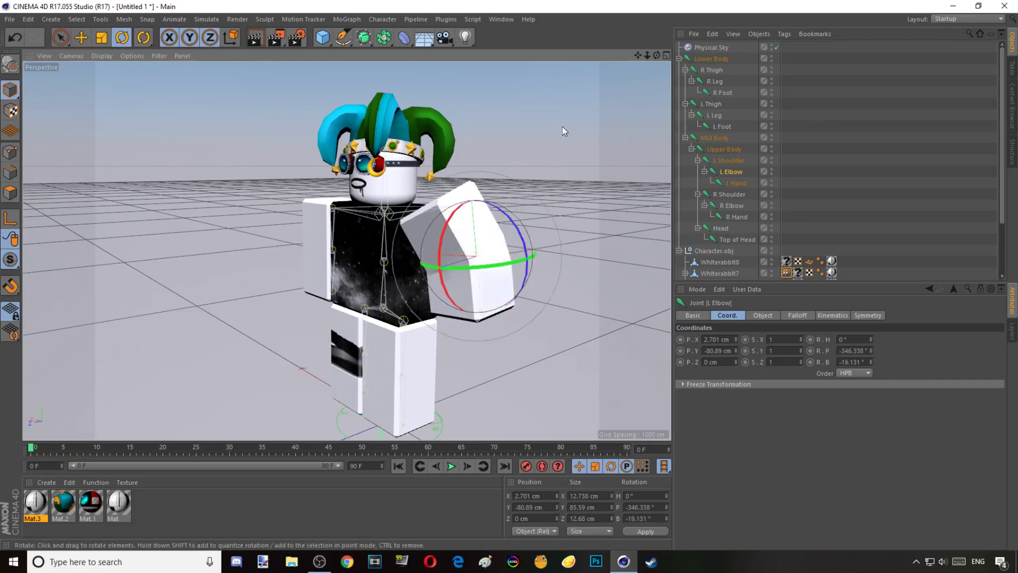
{"action": "left_click", "coordinate": [564, 130]}
{"action": "left_click_drag", "start_coordinate": [657, 55], "coordinate": [619, 110]}
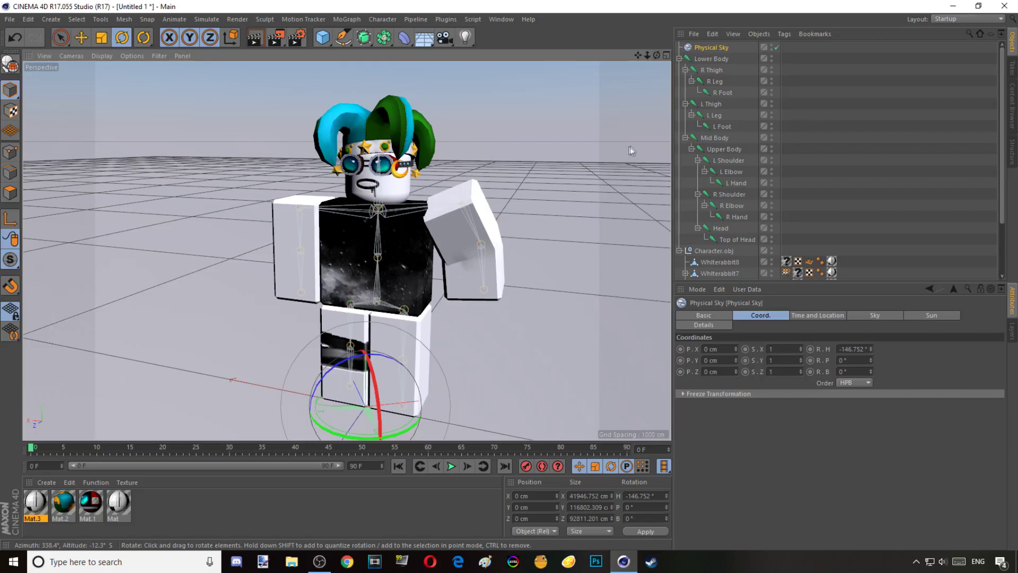
{"action": "key", "text": "ctrl+z"}
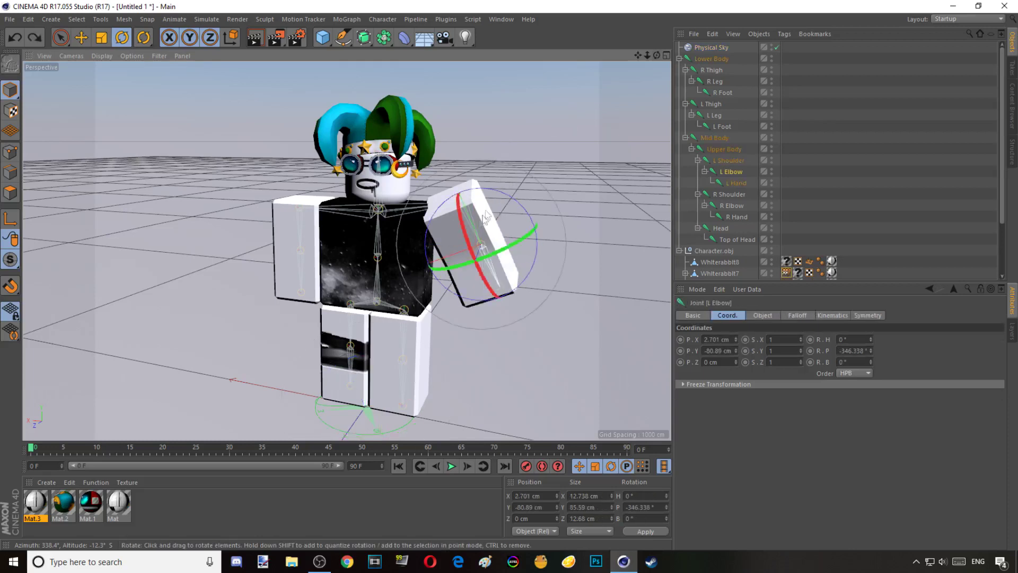
{"action": "key", "text": "ctrl+z"}
{"action": "key", "text": "ctrl+y"}
{"action": "key", "text": "ctrl+z"}
{"action": "key", "text": "ctrl+y"}
{"action": "key", "text": "ctrl+z"}
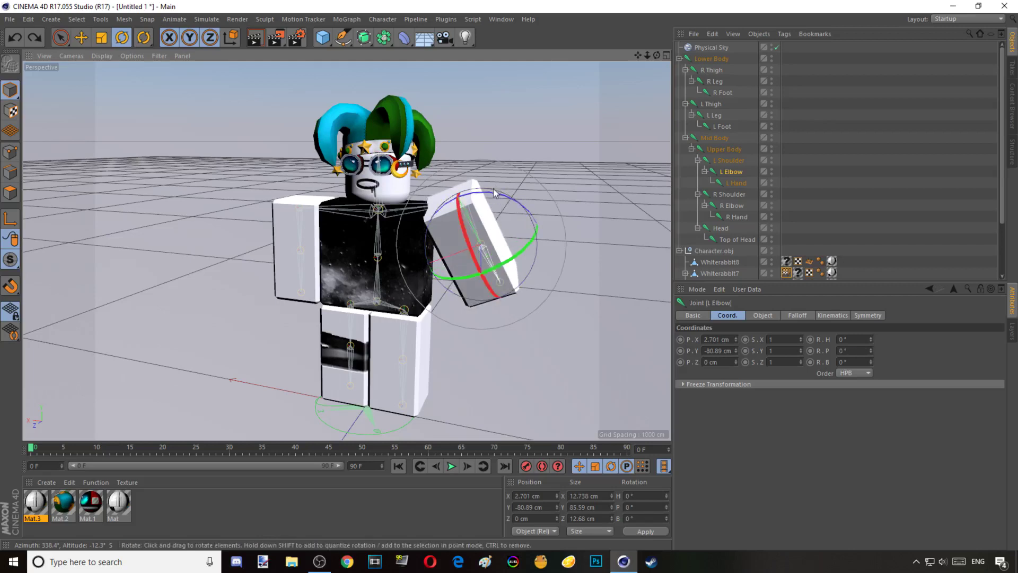
- Rotate the L Elbow joint once more and undo all posing of the L Elbow and L Shoulder joints
{"action": "left_click_drag", "start_coordinate": [490, 200], "coordinate": [510, 200]}
{"action": "left_click", "coordinate": [507, 130]}
{"action": "left_click_drag", "start_coordinate": [657, 55], "coordinate": [647, 75]}
{"action": "key", "text": "ctrl+z"}
{"action": "key", "text": "ctrl+z"}
{"action": "key", "text": "ctrl+z"}
{"action": "key", "text": "ctrl+z"}
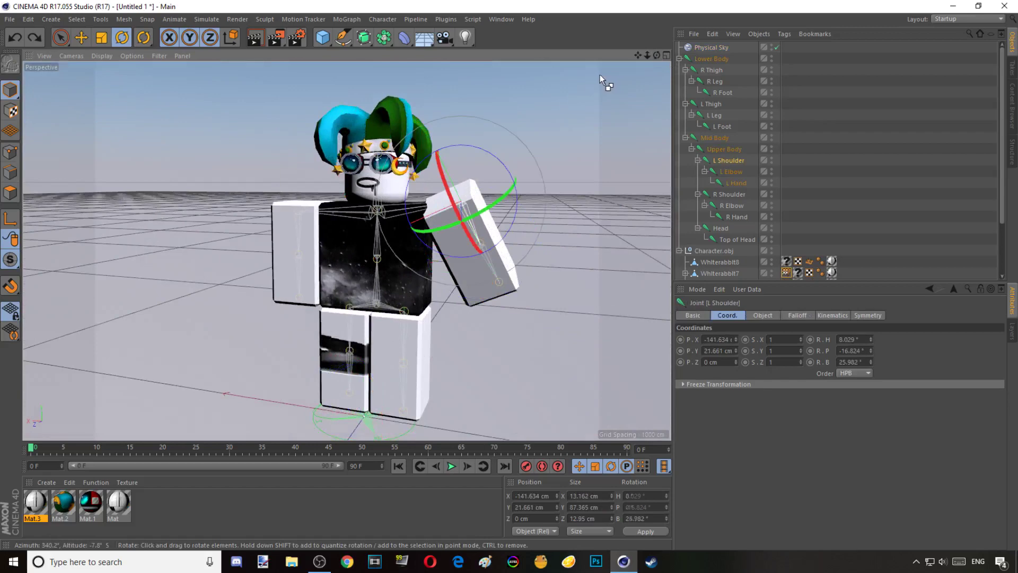
{"action": "left_click", "coordinate": [594, 86]}
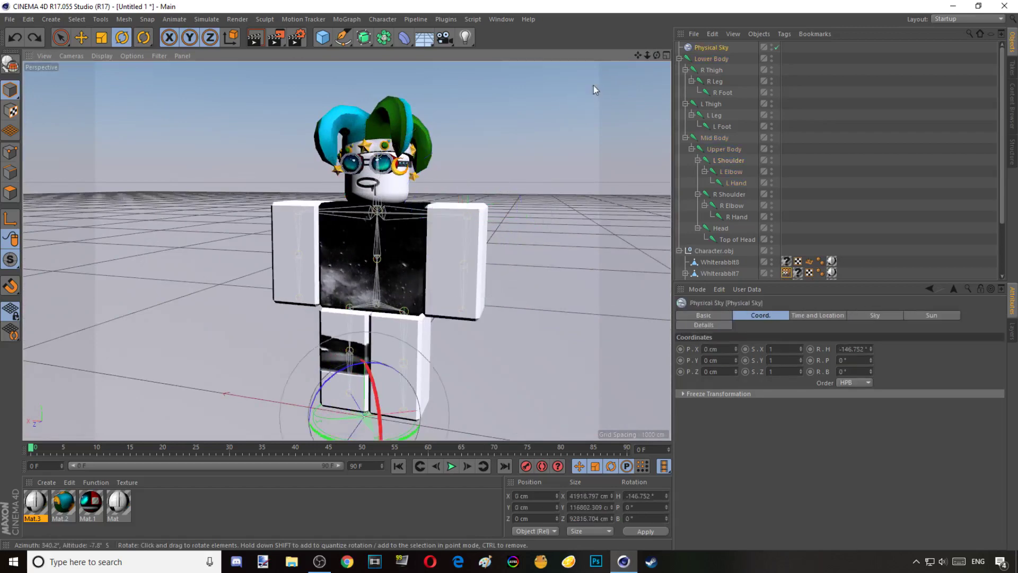
- Try to swing the left arm by rotating the L Shoulder joint to about H -11.7°, P 38.6°, B 16.4°
{"action": "left_click_drag", "start_coordinate": [658, 56], "coordinate": [662, 66]}
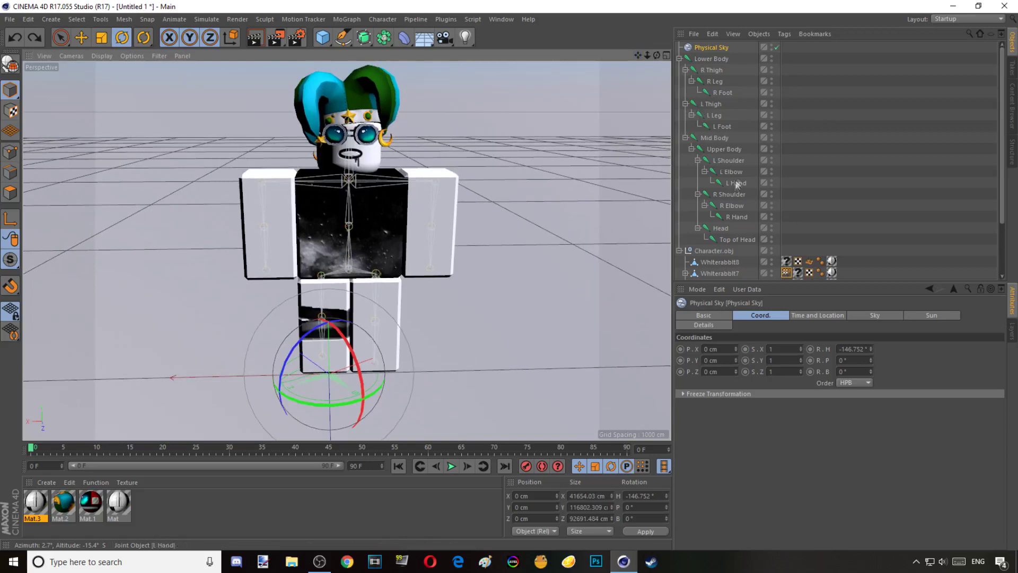
{"action": "left_click", "coordinate": [728, 161]}
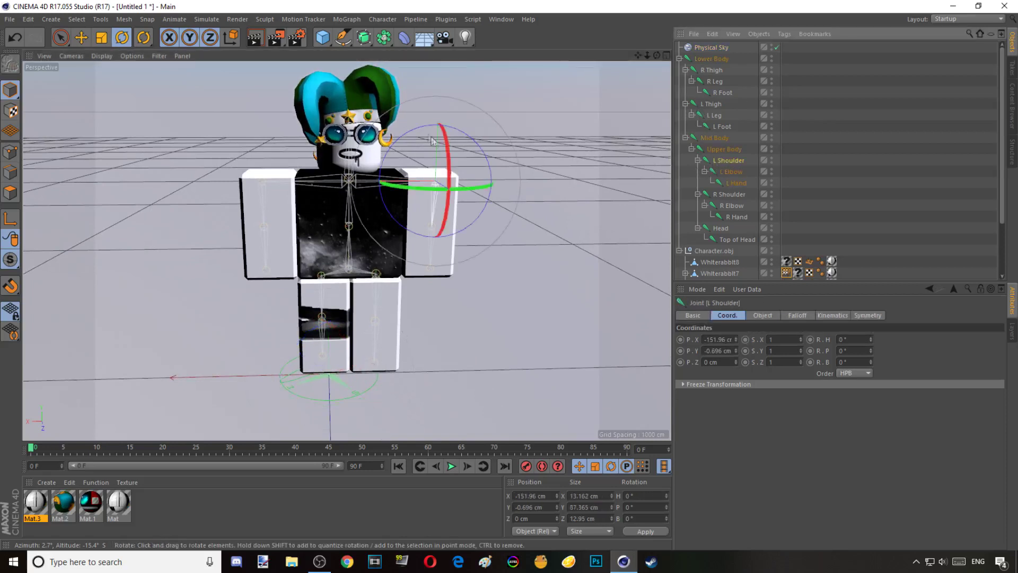
{"action": "left_click_drag", "start_coordinate": [416, 137], "coordinate": [597, 82]}
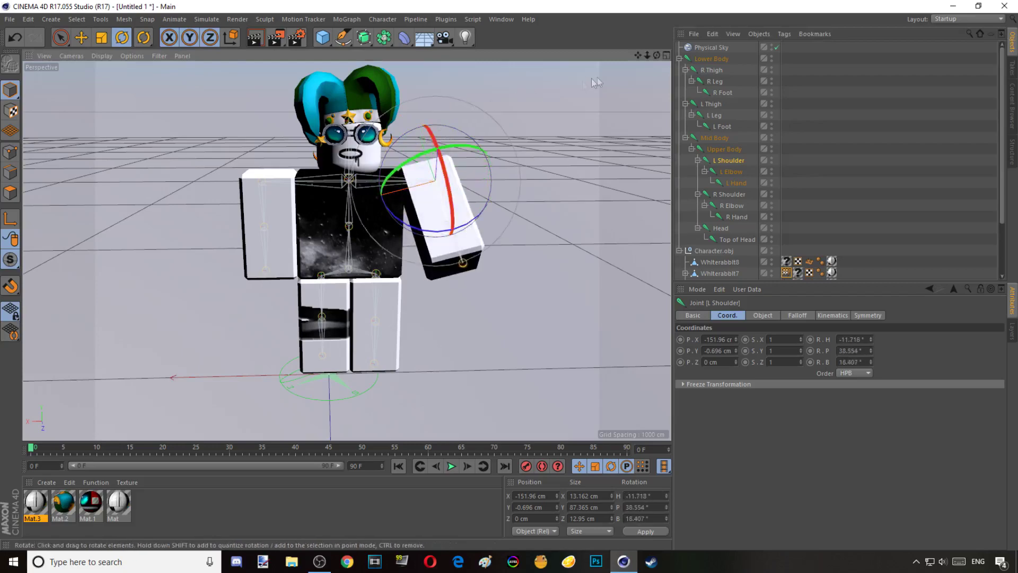
{"action": "left_click_drag", "start_coordinate": [657, 55], "coordinate": [681, 64]}
{"action": "key", "text": "ctrl+z"}
{"action": "key", "text": "ctrl+z"}
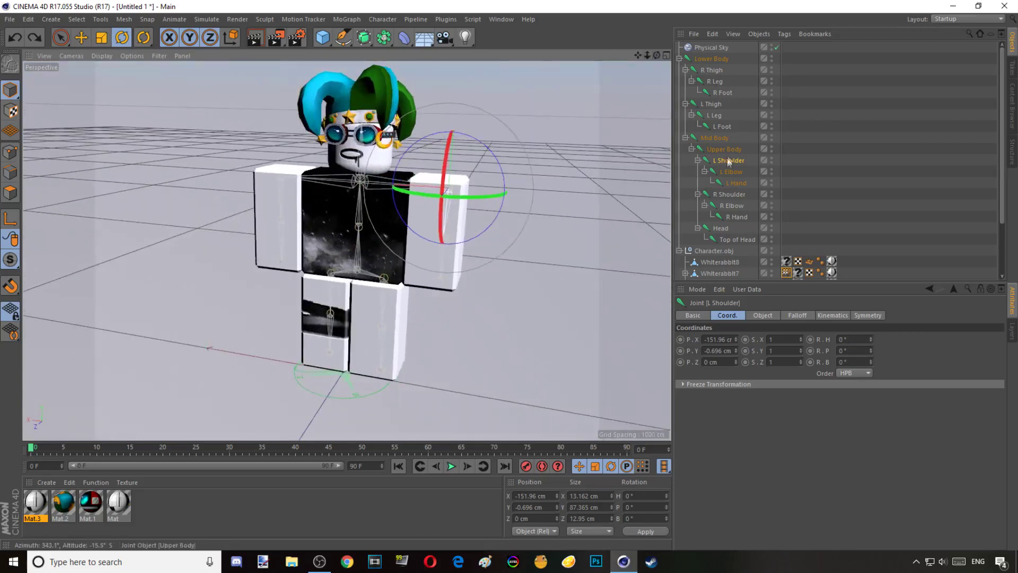
- Rotate the R Thigh joint to about H -13.8°, P 11.7° and the R Leg joint to about P -10.8°
{"action": "left_click", "coordinate": [723, 196]}
{"action": "left_click", "coordinate": [720, 74]}
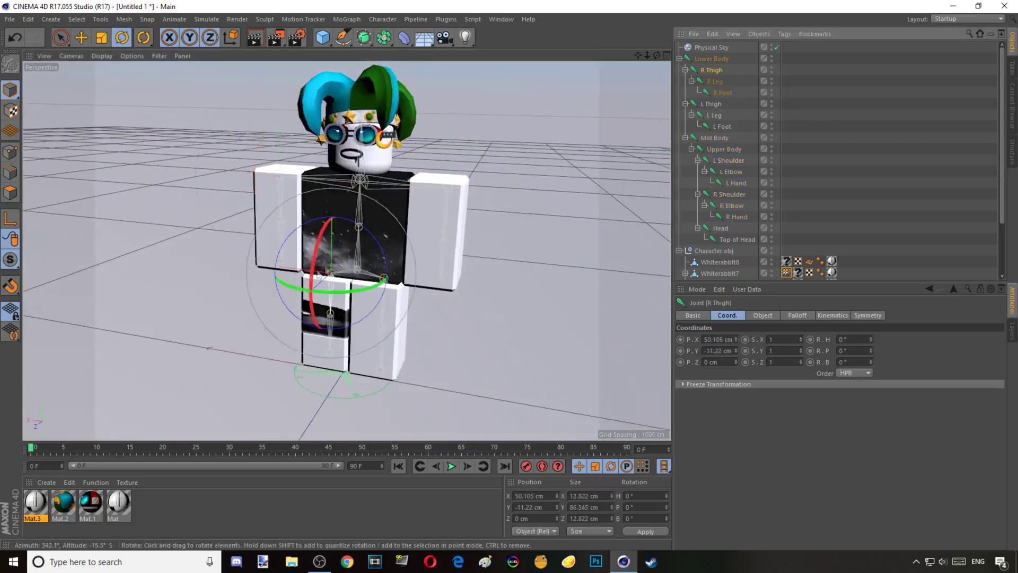
{"action": "left_click", "coordinate": [293, 281]}
{"action": "key", "text": "ctrl+z"}
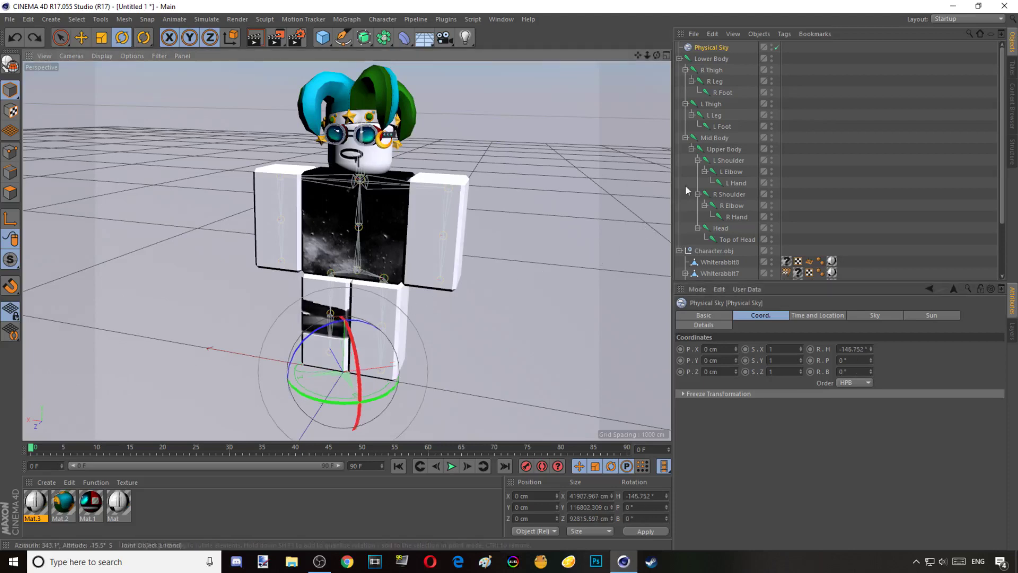
{"action": "left_click", "coordinate": [714, 69]}
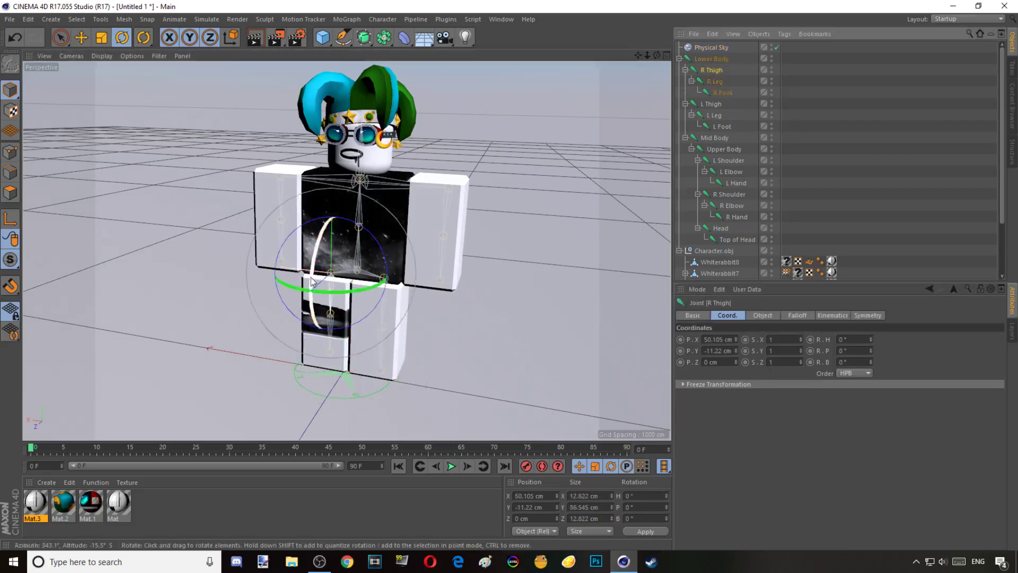
{"action": "left_click_drag", "start_coordinate": [281, 280], "coordinate": [308, 269]}
{"action": "key", "text": "ctrl+z"}
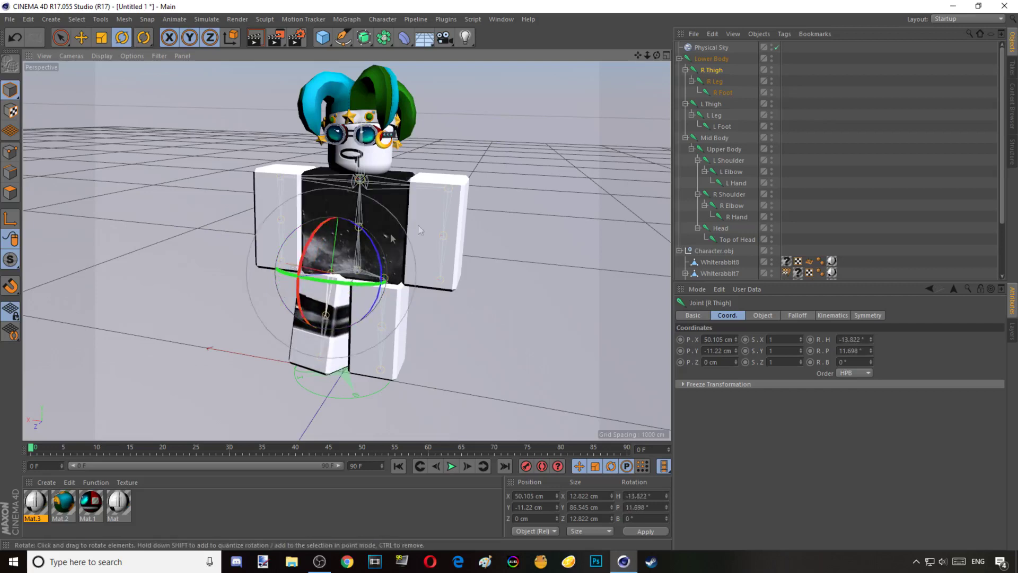
{"action": "left_click", "coordinate": [715, 82]}
{"action": "left_click_drag", "start_coordinate": [296, 302], "coordinate": [291, 323]}
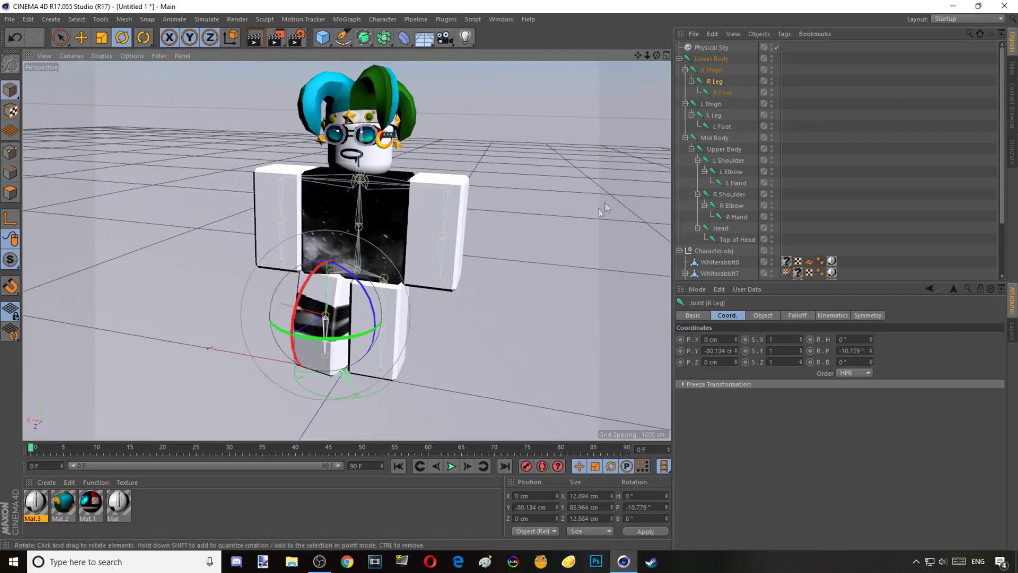
- Bend the left leg by rotating the L Thigh and L Leg joints
{"action": "left_click", "coordinate": [714, 106]}
{"action": "key", "text": "e"}
{"action": "key", "text": "r"}
{"action": "left_click_drag", "start_coordinate": [304, 285], "coordinate": [312, 302]}
{"action": "left_click", "coordinate": [714, 115]}
{"action": "left_click_drag", "start_coordinate": [387, 343], "coordinate": [457, 350]}
- Shift the R Thigh joint slightly sideways toward the other leg
{"action": "left_click", "coordinate": [716, 71]}
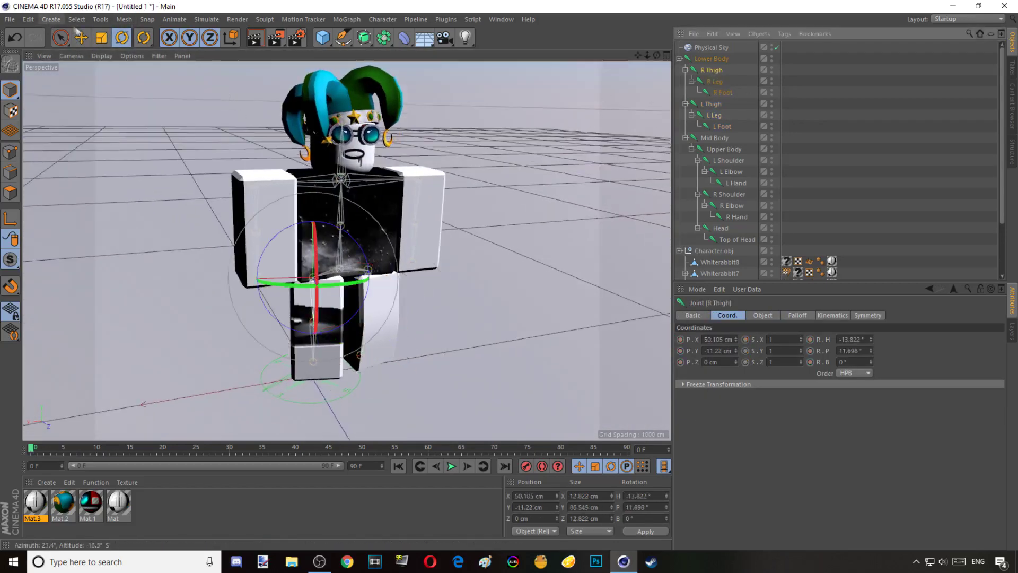
{"action": "left_click", "coordinate": [81, 37]}
{"action": "left_click_drag", "start_coordinate": [252, 277], "coordinate": [262, 277]}
{"action": "left_click_drag", "start_coordinate": [328, 287], "coordinate": [275, 278]}
{"action": "left_click", "coordinate": [122, 38]}
{"action": "left_click", "coordinate": [518, 209]}
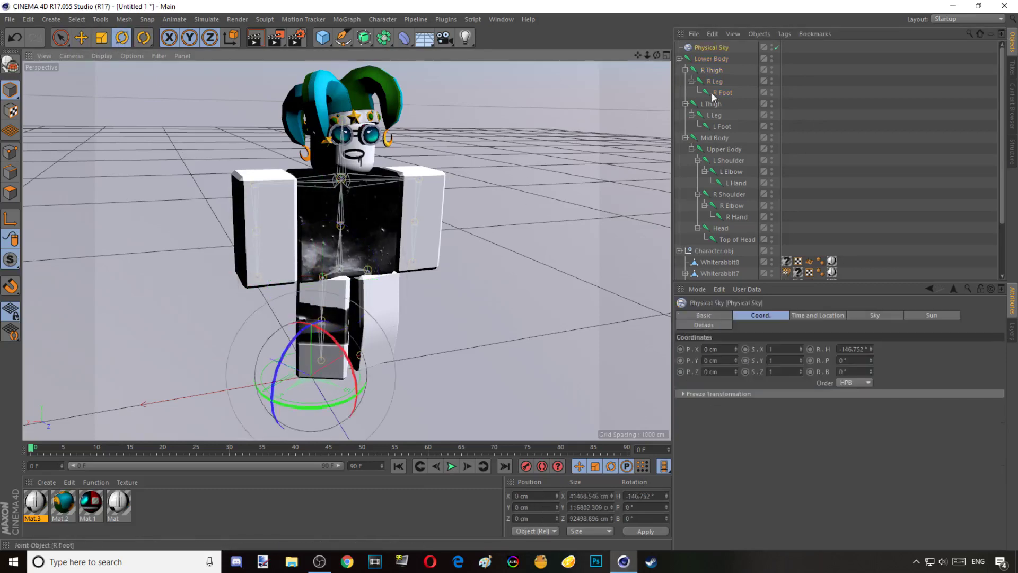
- Try to turn the upper body by rotating the Mid Body joint to a heading of about -10°
{"action": "left_click", "coordinate": [715, 137]}
{"action": "scroll", "coordinate": [721, 212], "scroll_direction": "down", "scroll_amount": 3}
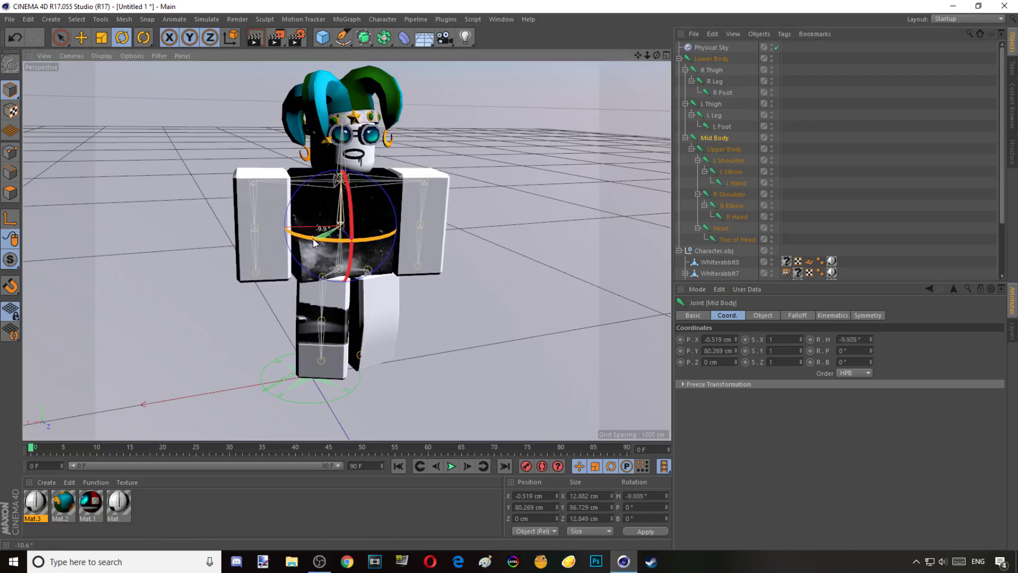
{"action": "left_click_drag", "start_coordinate": [342, 320], "coordinate": [330, 321]}
{"action": "key", "text": "ctrl+z"}
{"action": "left_click", "coordinate": [726, 275], "text": "ctrl"}
{"action": "left_click", "coordinate": [725, 263], "text": "ctrl"}
{"action": "key", "text": "ctrl+z"}
{"action": "scroll", "coordinate": [713, 106], "scroll_direction": "up", "scroll_amount": 3}
{"action": "left_click", "coordinate": [711, 60], "text": "ctrl"}
{"action": "key", "text": "ctrl+z"}
{"action": "left_click", "coordinate": [732, 84]}
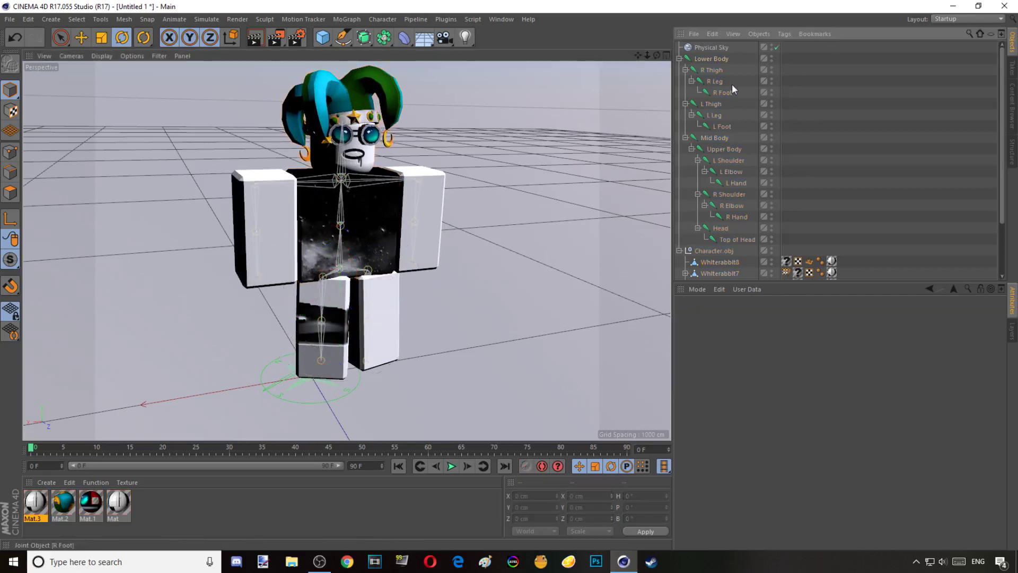
- Pose the left arm raised and bent by rotating the L Shoulder and L Elbow joints
{"action": "scroll", "coordinate": [731, 132], "scroll_direction": "down", "scroll_amount": 3}
{"action": "left_click_drag", "start_coordinate": [657, 55], "coordinate": [669, 63]}
{"action": "left_click", "coordinate": [414, 180]}
{"action": "left_click_drag", "start_coordinate": [446, 160], "coordinate": [444, 139]}
{"action": "left_click", "coordinate": [729, 105]}
{"action": "left_click_drag", "start_coordinate": [451, 195], "coordinate": [447, 170]}
{"action": "left_click", "coordinate": [729, 94]}
{"action": "left_click_drag", "start_coordinate": [395, 231], "coordinate": [411, 236]}
- Pose the right arm raised and bent by rotating the R Shoulder and R Elbow joints
{"action": "left_click", "coordinate": [732, 127]}
{"action": "left_click_drag", "start_coordinate": [269, 178], "coordinate": [215, 151]}
{"action": "left_click", "coordinate": [732, 140]}
{"action": "left_click_drag", "start_coordinate": [261, 223], "coordinate": [257, 186]}
- Select the head, goggles and hat meshes (Whiterabbit8, Whiterabbit1, Whiterabbit2) and raise their axis to head height
{"action": "left_click", "coordinate": [730, 195]}
{"action": "left_click", "coordinate": [720, 275], "text": "ctrl"}
{"action": "left_click", "coordinate": [721, 262], "text": "ctrl"}
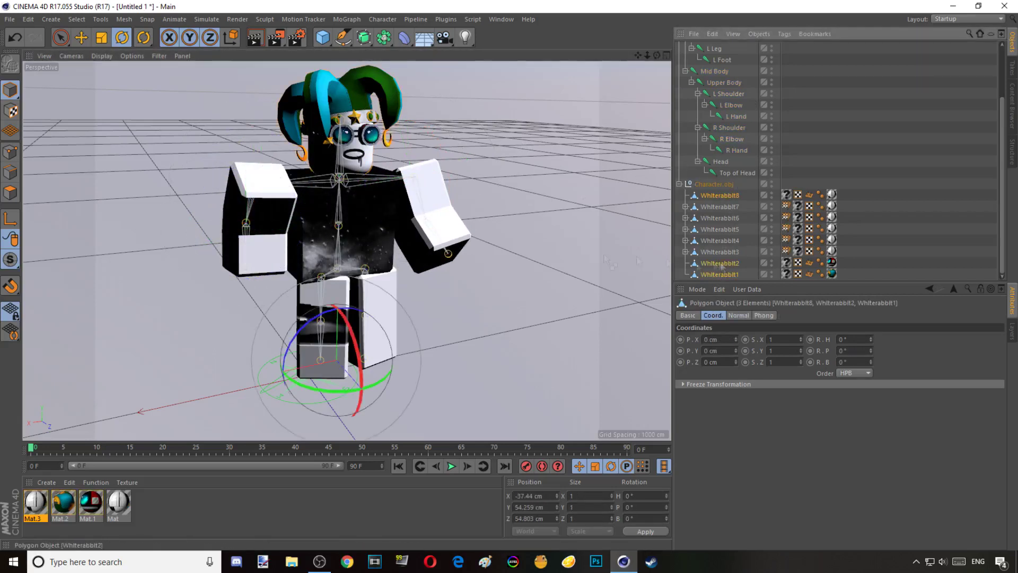
{"action": "left_click", "coordinate": [81, 37]}
{"action": "left_click_drag", "start_coordinate": [339, 281], "coordinate": [339, 104]}
{"action": "left_click_drag", "start_coordinate": [657, 56], "coordinate": [616, 57]}
{"action": "left_click_drag", "start_coordinate": [266, 181], "coordinate": [267, 181]}
{"action": "left_click_drag", "start_coordinate": [358, 165], "coordinate": [358, 158]}
- Turn the selected head, goggles and hat meshes slightly sideways and tilt them a little
{"action": "left_click", "coordinate": [123, 38]}
{"action": "left_click_drag", "start_coordinate": [657, 55], "coordinate": [702, 60]}
{"action": "left_click_drag", "start_coordinate": [328, 186], "coordinate": [306, 183]}
{"action": "left_click_drag", "start_coordinate": [344, 159], "coordinate": [344, 153]}
{"action": "left_click_drag", "start_coordinate": [657, 55], "coordinate": [657, 66]}
{"action": "left_click", "coordinate": [499, 128]}
- Delete the Physical Sky from the scene
{"action": "left_click", "coordinate": [61, 37]}
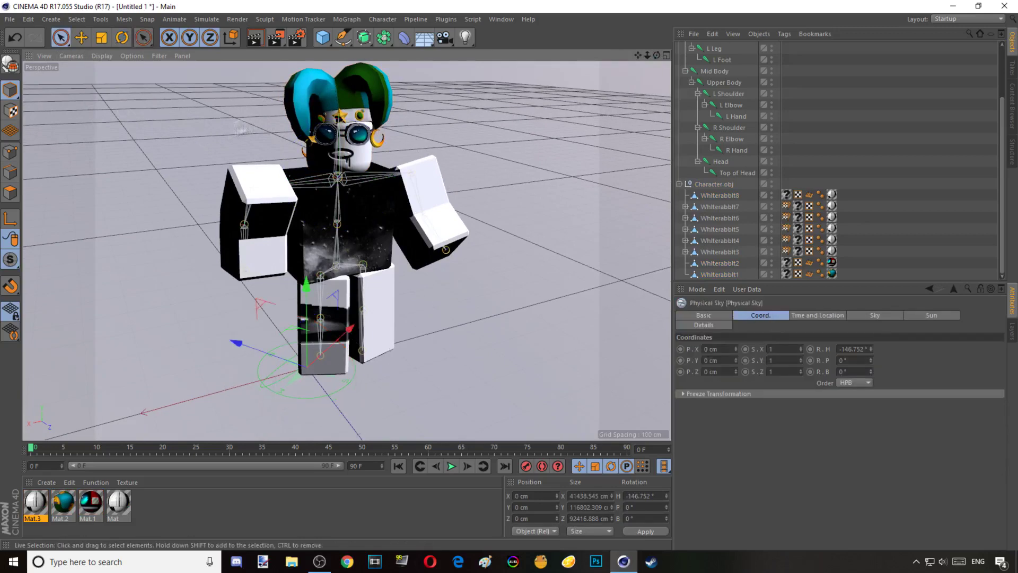
{"action": "scroll", "coordinate": [729, 72], "scroll_direction": "up", "scroll_amount": 2}
{"action": "key", "text": "Delete"}
- Bend the left leg by rotating the L Thigh joint and the L Leg joint
{"action": "left_click_drag", "start_coordinate": [658, 55], "coordinate": [594, 29]}
{"action": "left_click", "coordinate": [714, 93]}
{"action": "left_click", "coordinate": [122, 37]}
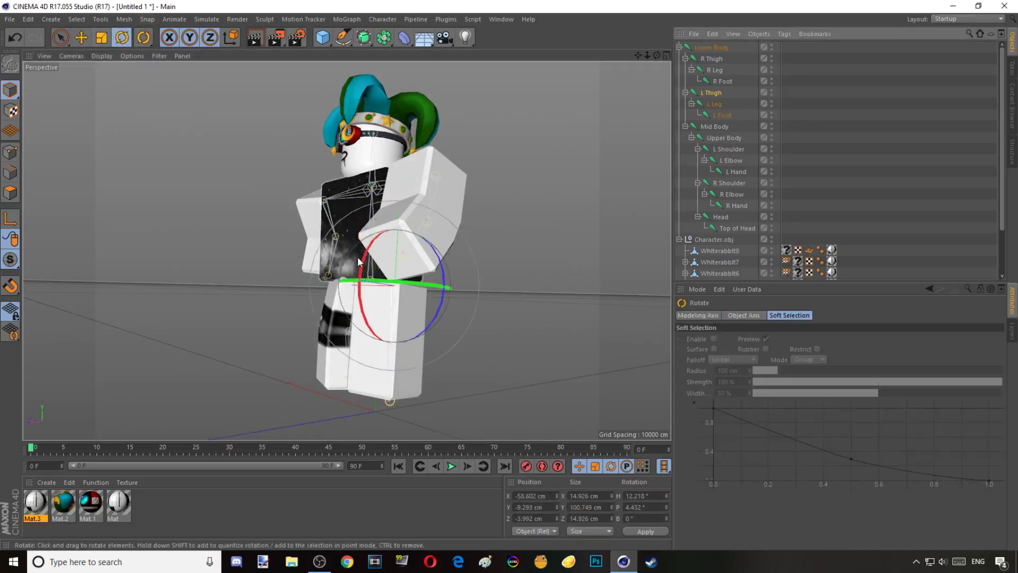
{"action": "left_click_drag", "start_coordinate": [360, 273], "coordinate": [358, 292]}
{"action": "left_click", "coordinate": [718, 105]}
{"action": "left_click_drag", "start_coordinate": [370, 339], "coordinate": [376, 375]}
{"action": "left_click", "coordinate": [522, 218]}
- Swing the R Thigh joint slightly and shift it outward, away from the other leg
{"action": "left_click_drag", "start_coordinate": [657, 55], "coordinate": [669, 57]}
{"action": "left_click", "coordinate": [718, 59]}
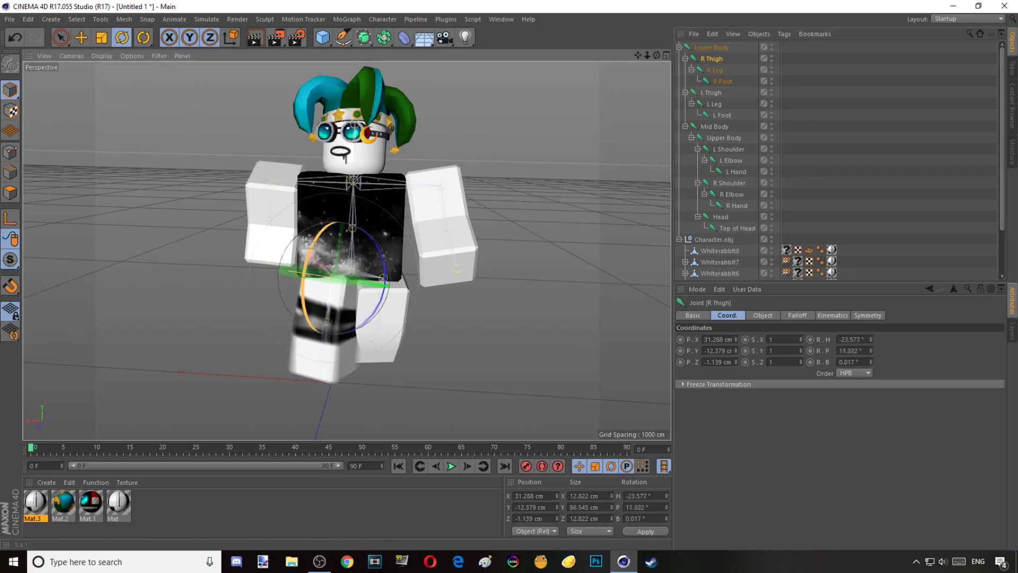
{"action": "left_click", "coordinate": [81, 37]}
{"action": "left_click_drag", "start_coordinate": [282, 273], "coordinate": [267, 270]}
{"action": "left_click", "coordinate": [522, 159]}
{"action": "left_click_drag", "start_coordinate": [657, 55], "coordinate": [684, 56]}
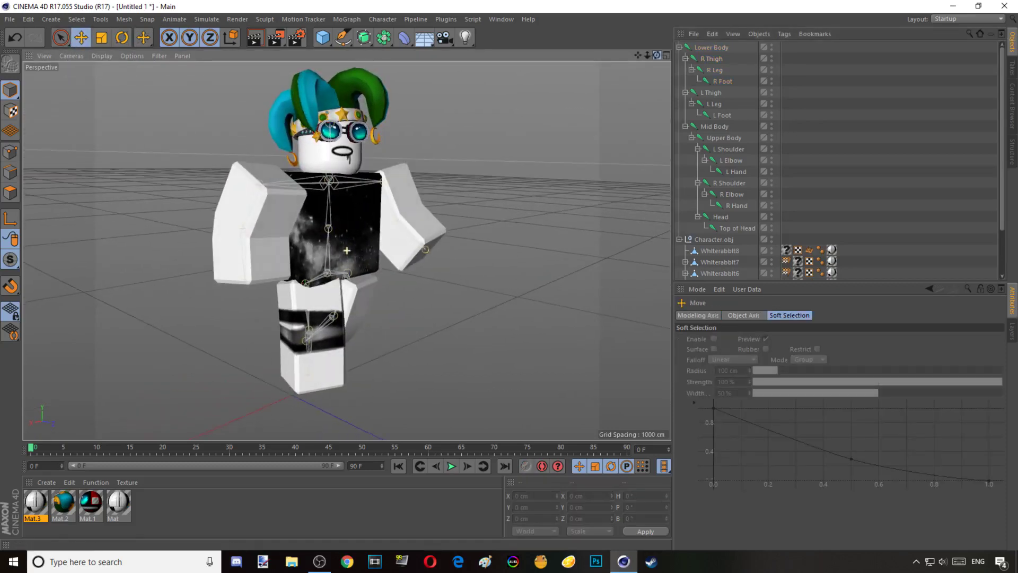
- Add a light beside the character's right leg, duplicate it twice and raise the last copy beside the head
{"action": "left_click", "coordinate": [465, 37]}
{"action": "left_click_drag", "start_coordinate": [291, 396], "coordinate": [170, 335]}
{"action": "key", "text": "ctrl+c"}
{"action": "key", "text": "ctrl+v"}
{"action": "key", "text": "ctrl+c"}
{"action": "key", "text": "ctrl+v"}
{"action": "left_click_drag", "start_coordinate": [228, 276], "coordinate": [226, 106]}
- Duplicate the raised light across to the other side of the head, then lower a further copy beside the left leg
{"action": "key", "text": "ctrl+c"}
{"action": "key", "text": "ctrl+v"}
{"action": "left_click_drag", "start_coordinate": [191, 144], "coordinate": [396, 152]}
{"action": "key", "text": "ctrl+c"}
{"action": "key", "text": "ctrl+v"}
{"action": "left_click_drag", "start_coordinate": [416, 84], "coordinate": [408, 260]}
- Duplicate the light beside the left leg and move the copy farther out to about X -218, Y 181, Z 374 cm
{"action": "key", "text": "ctrl+c"}
{"action": "key", "text": "ctrl+v"}
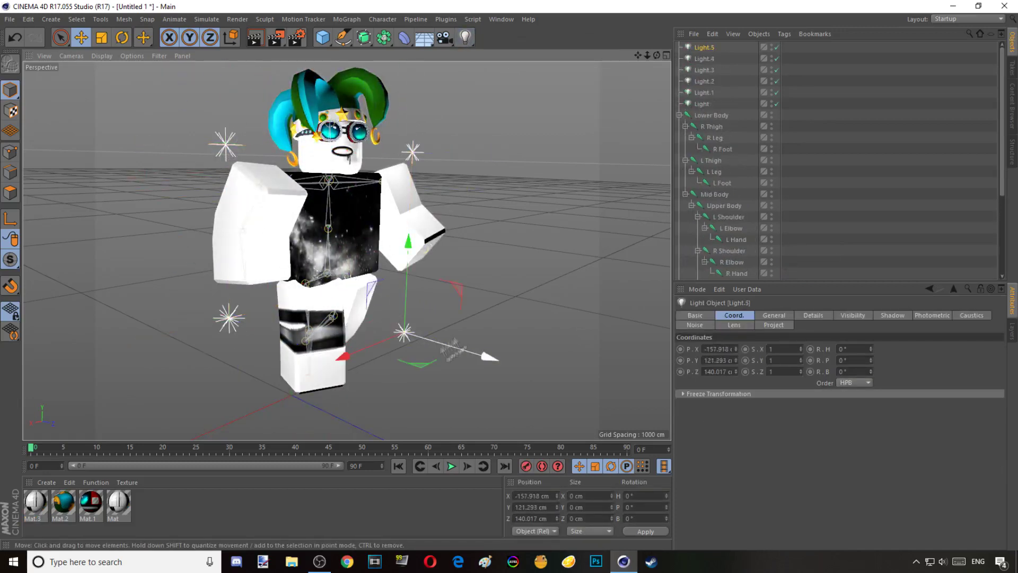
{"action": "left_click_drag", "start_coordinate": [455, 343], "coordinate": [570, 356]}
{"action": "left_click_drag", "start_coordinate": [480, 368], "coordinate": [506, 349]}
{"action": "left_click_drag", "start_coordinate": [638, 56], "coordinate": [648, 70]}
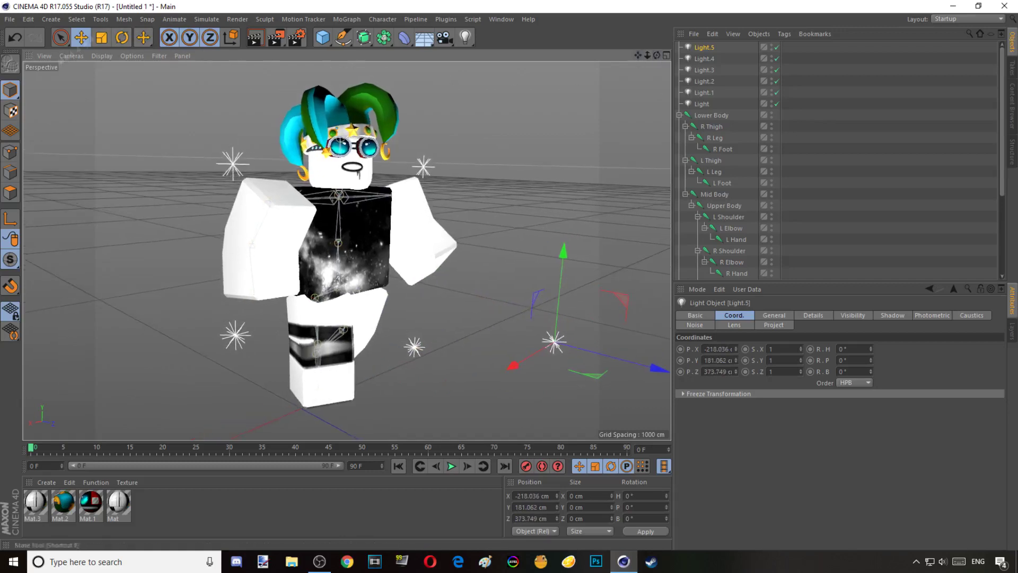
- Set the render output size to 1000 x 750 pixels and the saved image format to PNG
{"action": "left_click", "coordinate": [97, 125]}
{"action": "left_click", "coordinate": [295, 41]}
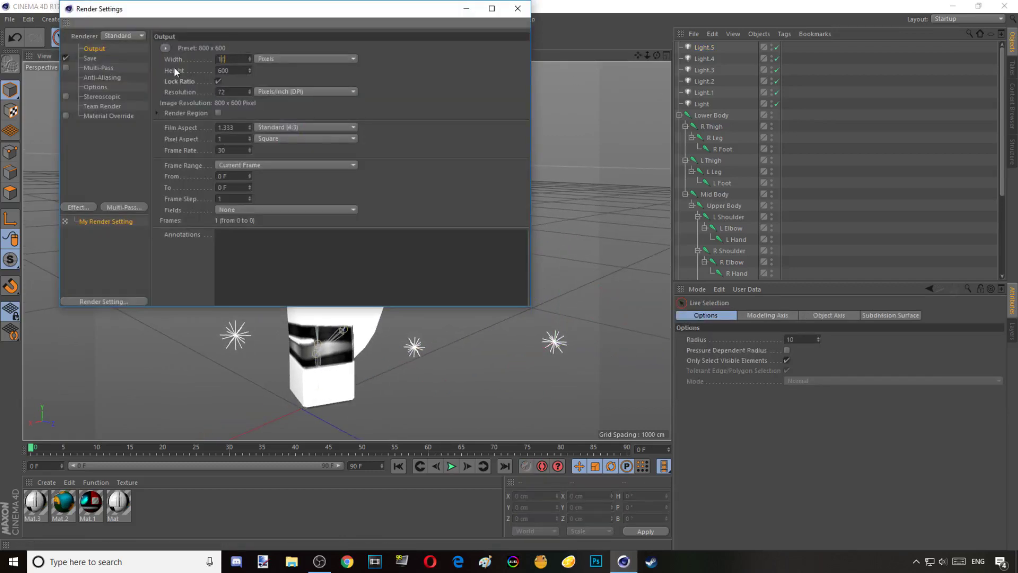
{"action": "left_click", "coordinate": [90, 59]}
{"action": "left_click", "coordinate": [290, 80]}
{"action": "left_click", "coordinate": [260, 195]}
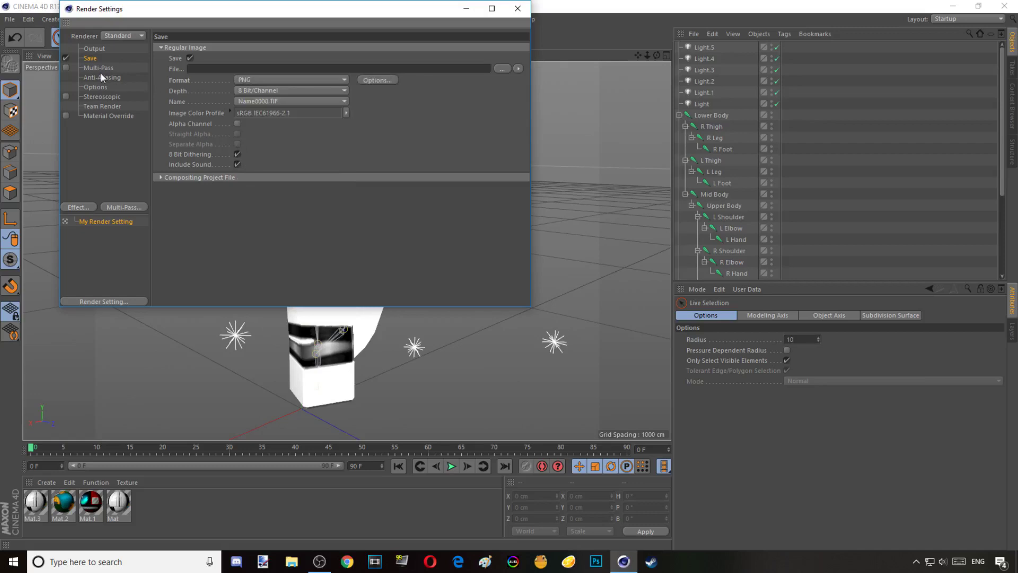
- Add the Ambient Occlusion and Global Illumination effects to the render settings
{"action": "left_click", "coordinate": [101, 78]}
{"action": "left_click", "coordinate": [104, 88]}
{"action": "left_click", "coordinate": [104, 97]}
{"action": "left_click", "coordinate": [106, 116]}
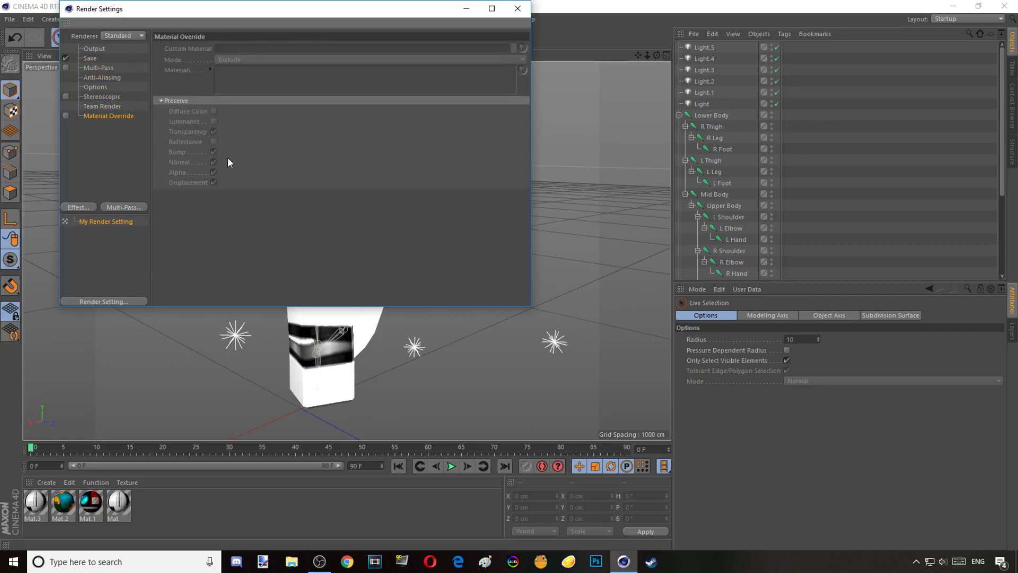
{"action": "left_click", "coordinate": [80, 208]}
{"action": "left_click", "coordinate": [120, 277]}
{"action": "left_click", "coordinate": [79, 207]}
{"action": "left_click", "coordinate": [125, 344]}
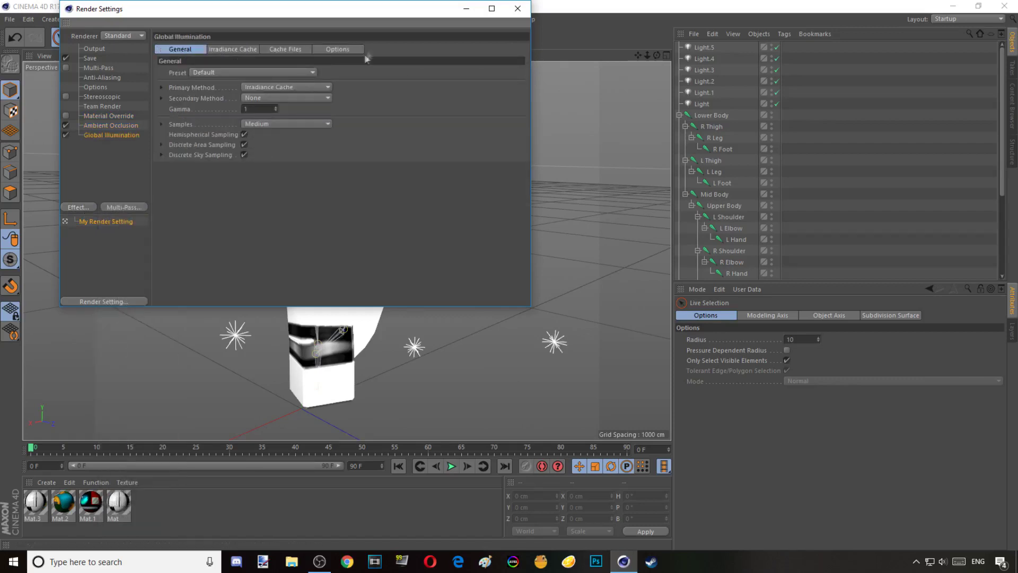
{"action": "left_click", "coordinate": [518, 8]}
- Render the scene to the Picture Viewer and save the result as a PNG still image named Tutorial2
{"action": "left_click", "coordinate": [276, 36]}
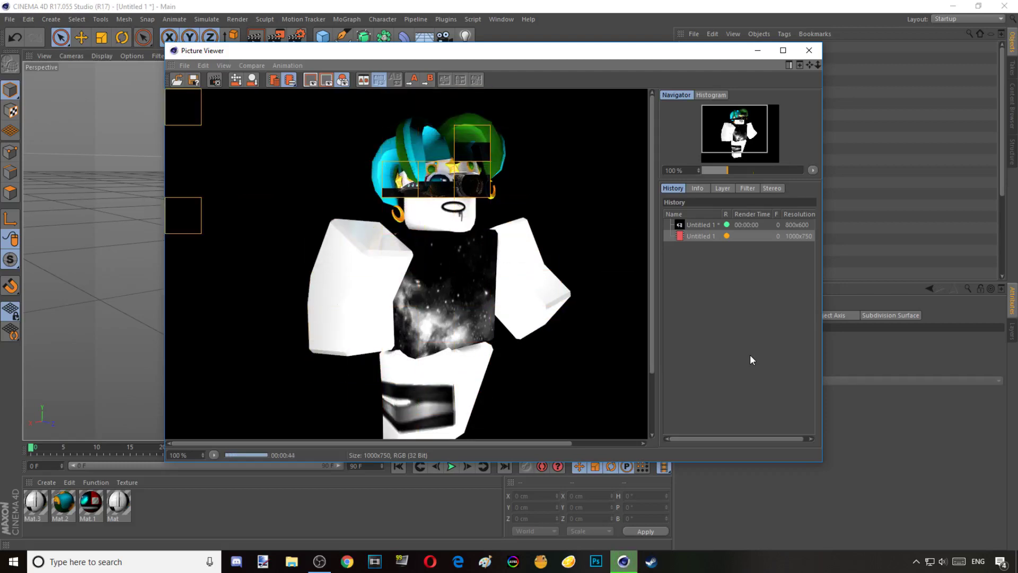
{"action": "left_click", "coordinate": [193, 79]}
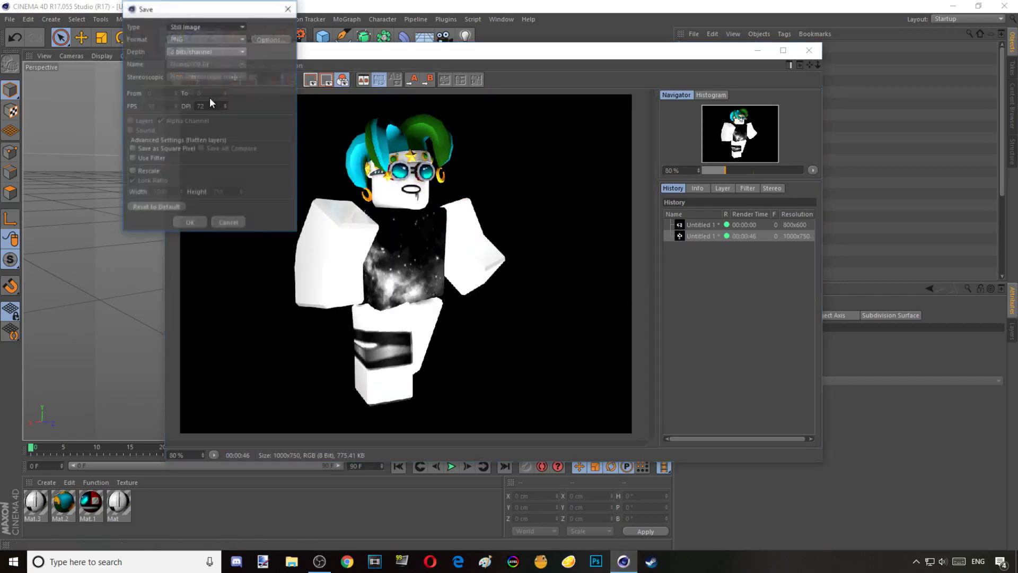
{"action": "left_click", "coordinate": [190, 222]}
{"action": "type", "text": "Tutorial2"}
{"action": "key", "text": "Return"}
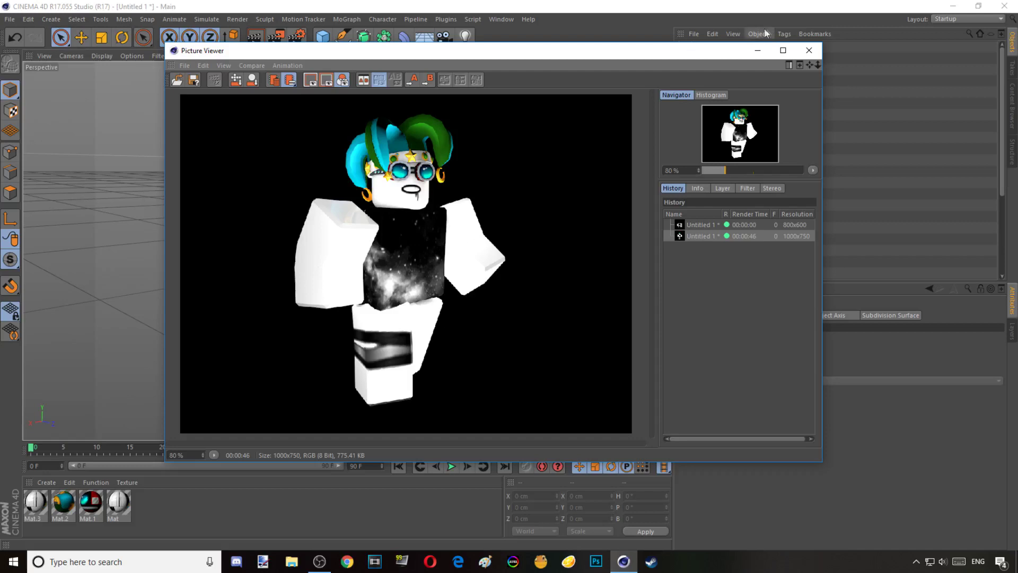
{"action": "right_click", "coordinate": [655, 51]}
{"action": "left_click", "coordinate": [619, 55]}
{"action": "right_click", "coordinate": [619, 55]}
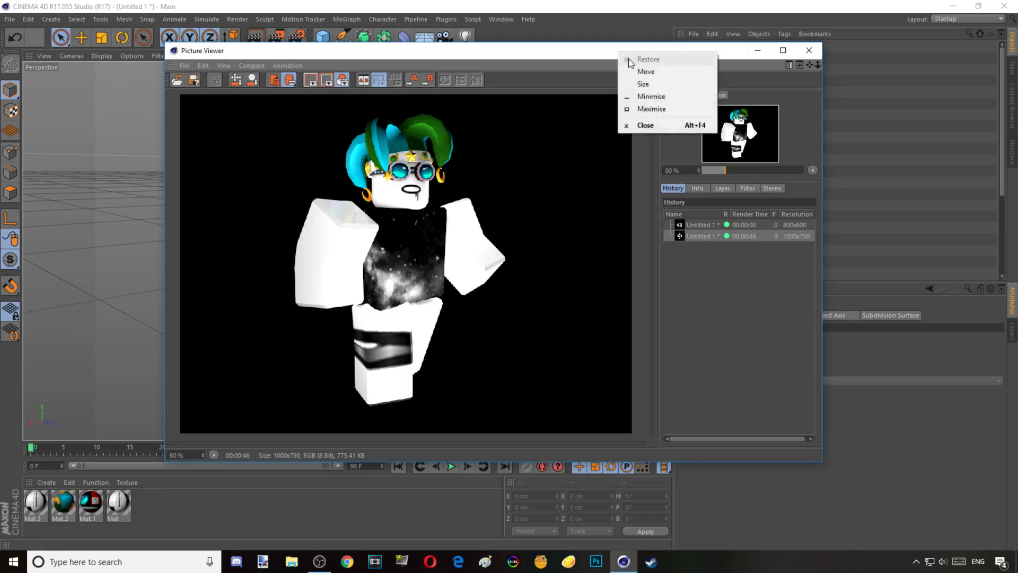
{"action": "left_click", "coordinate": [581, 57]}
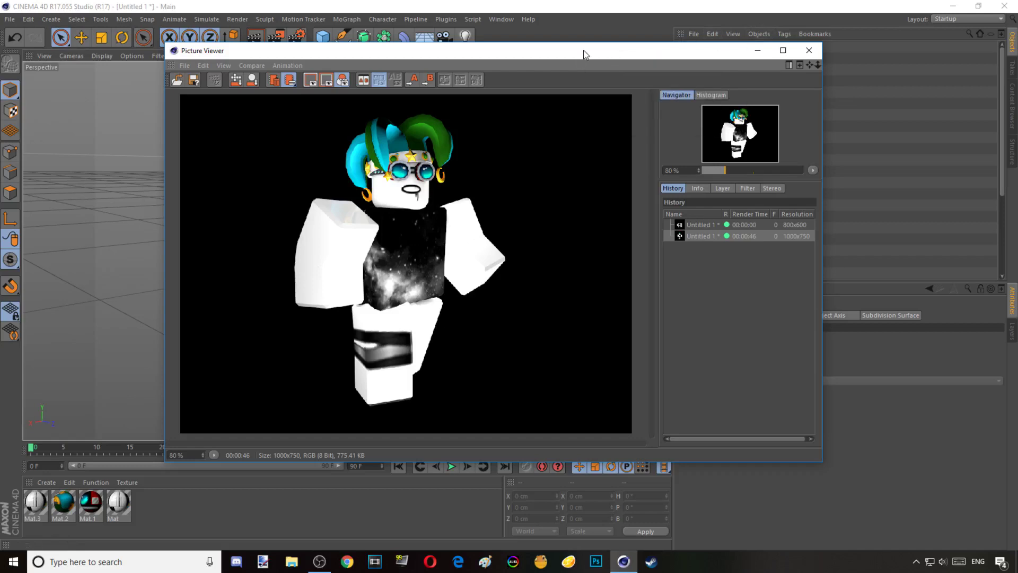
- Close the Picture Viewer and start quitting Cinema 4D
{"action": "left_click", "coordinate": [810, 51]}
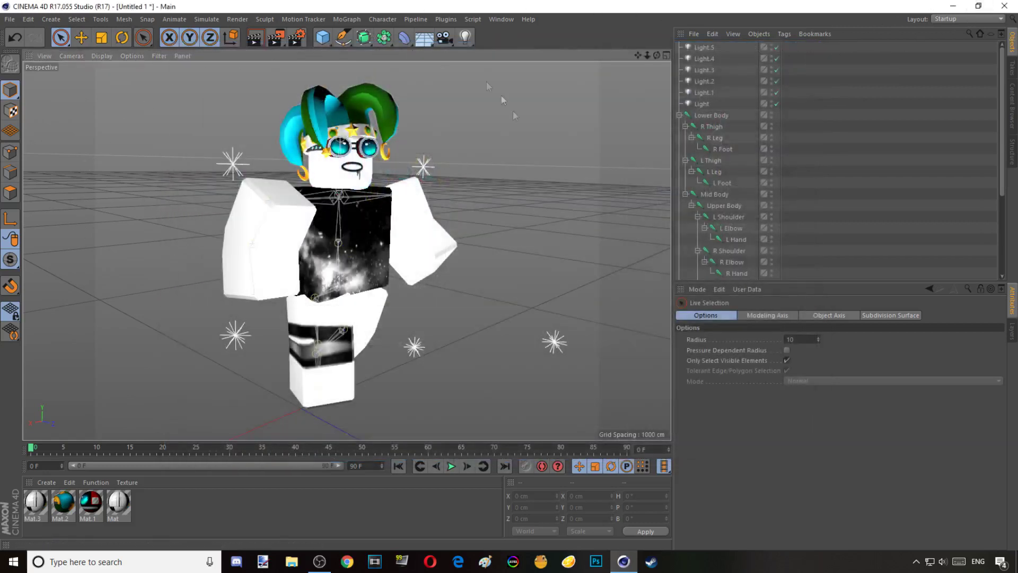
{"action": "left_click", "coordinate": [1010, 5]}
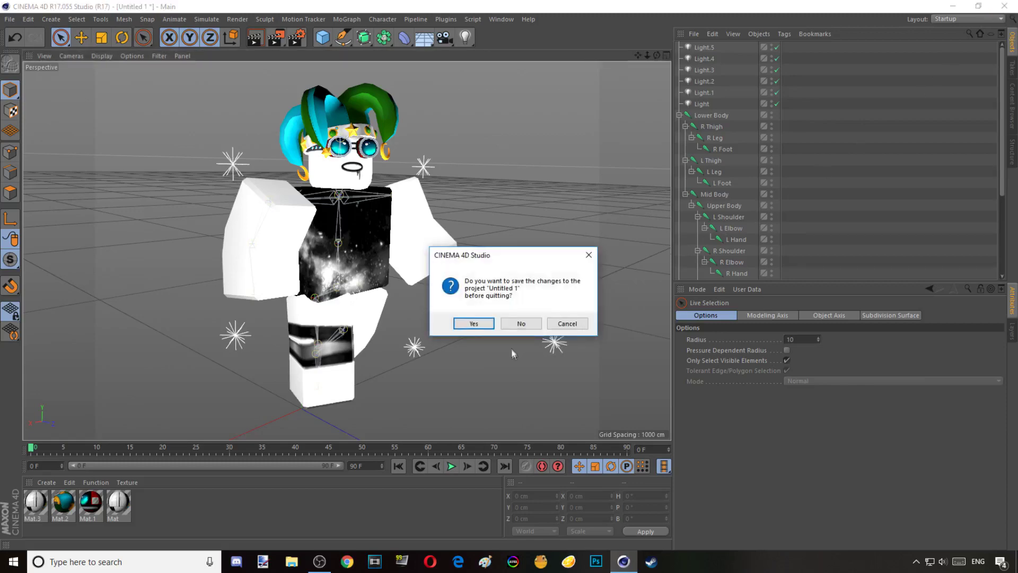